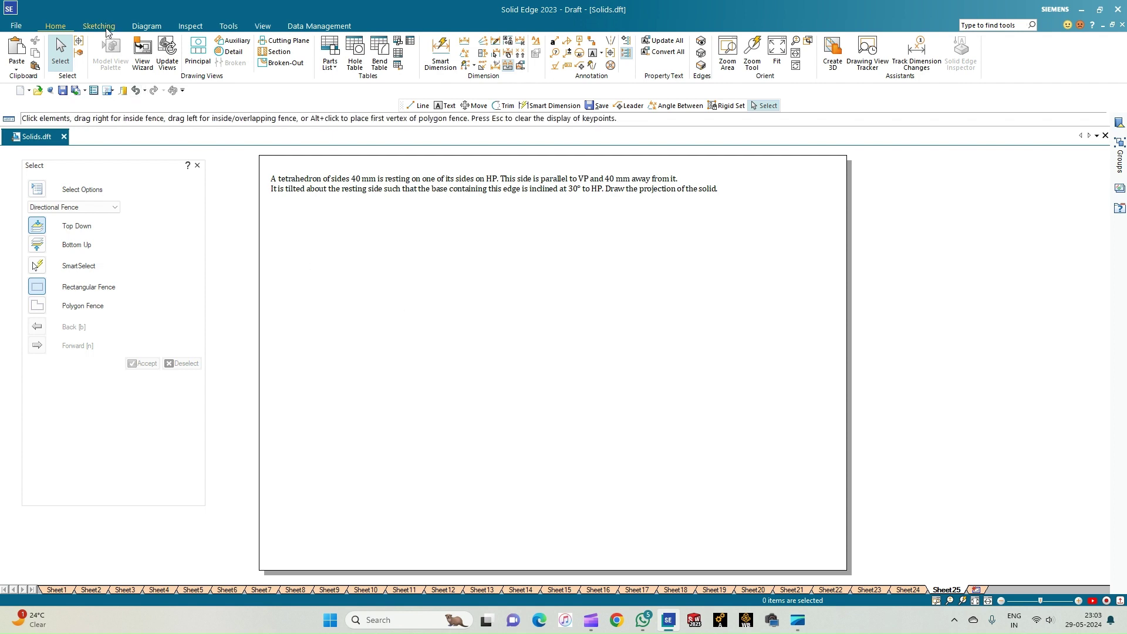
# - Draw a horizontal reference line across the sheet below its middle, using a line width of 0.18 mm
pyautogui.click(98, 26)
pyautogui.click(60, 49)
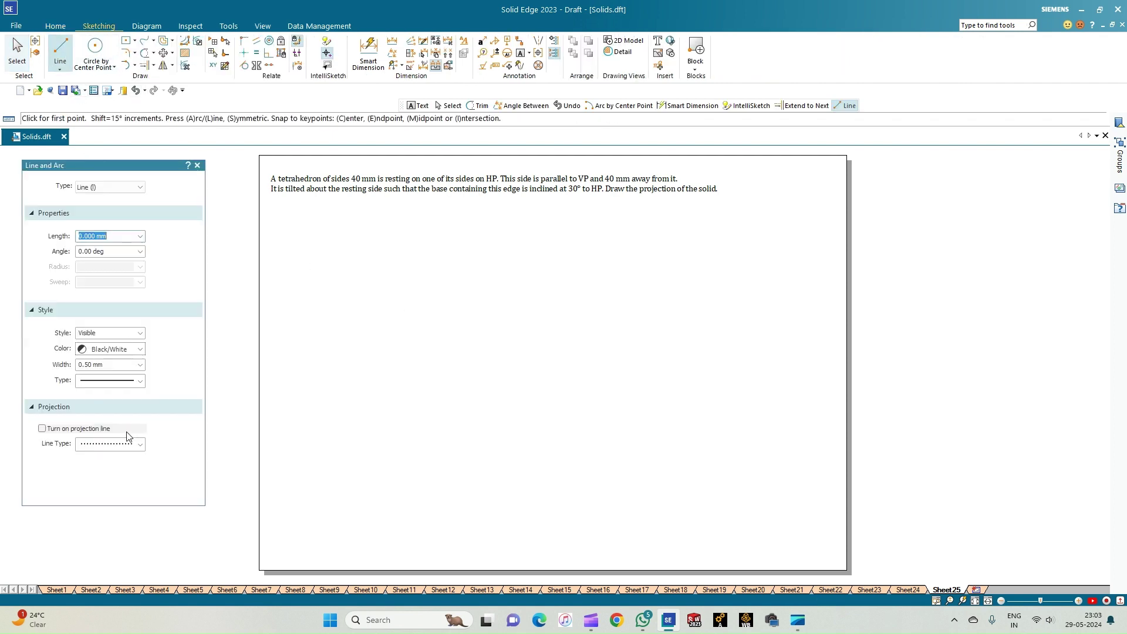
pyautogui.click(139, 365)
pyautogui.click(91, 384)
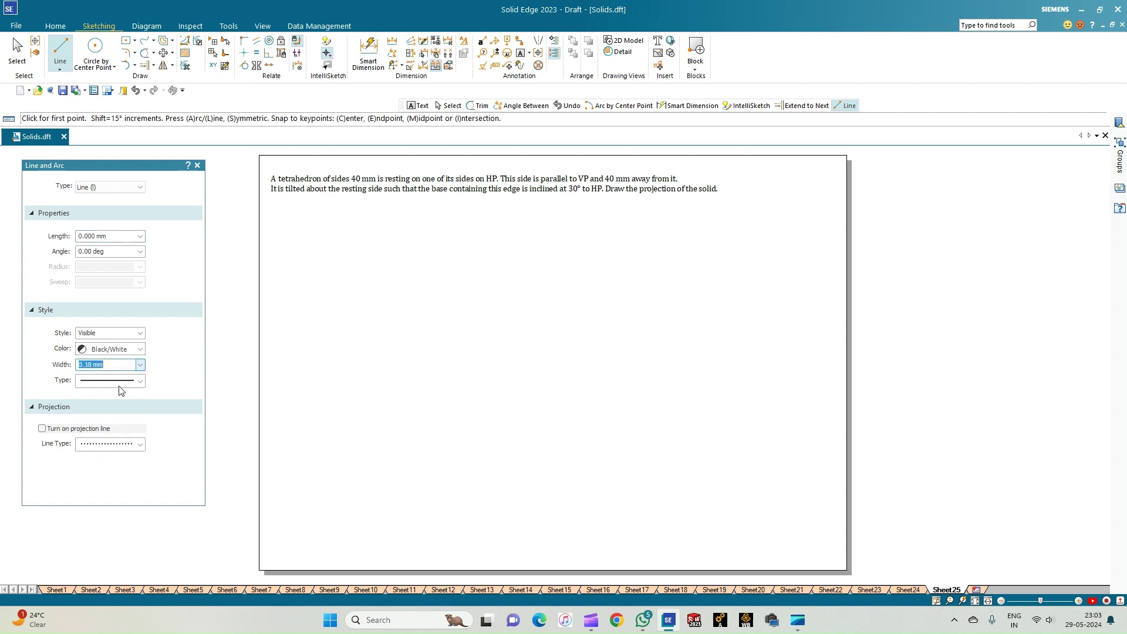
pyautogui.click(289, 400)
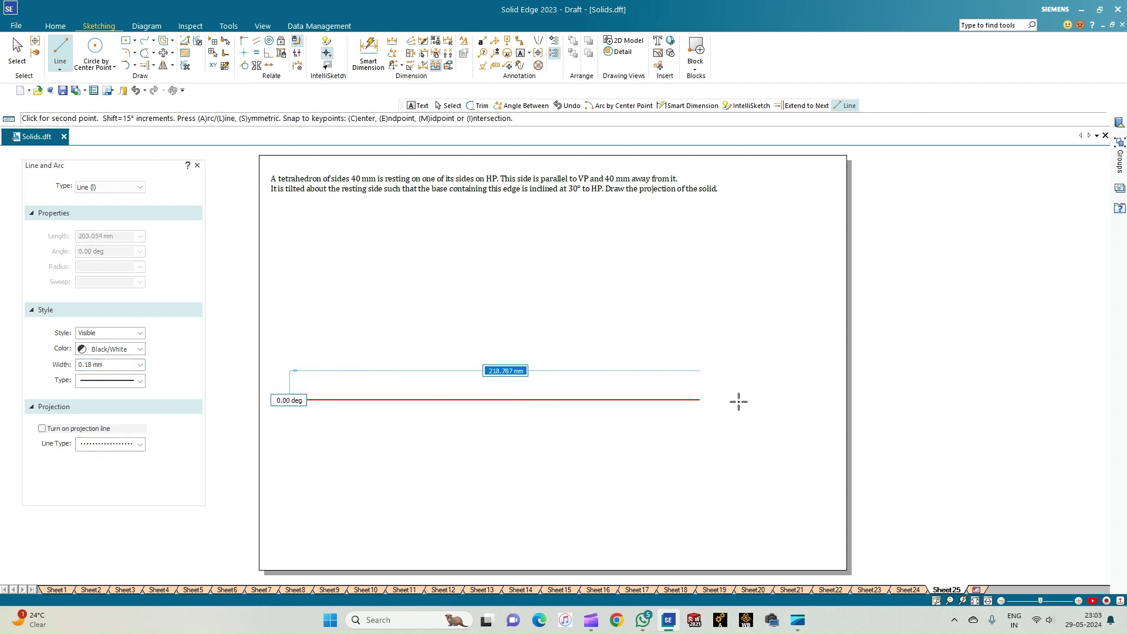
pyautogui.click(820, 400)
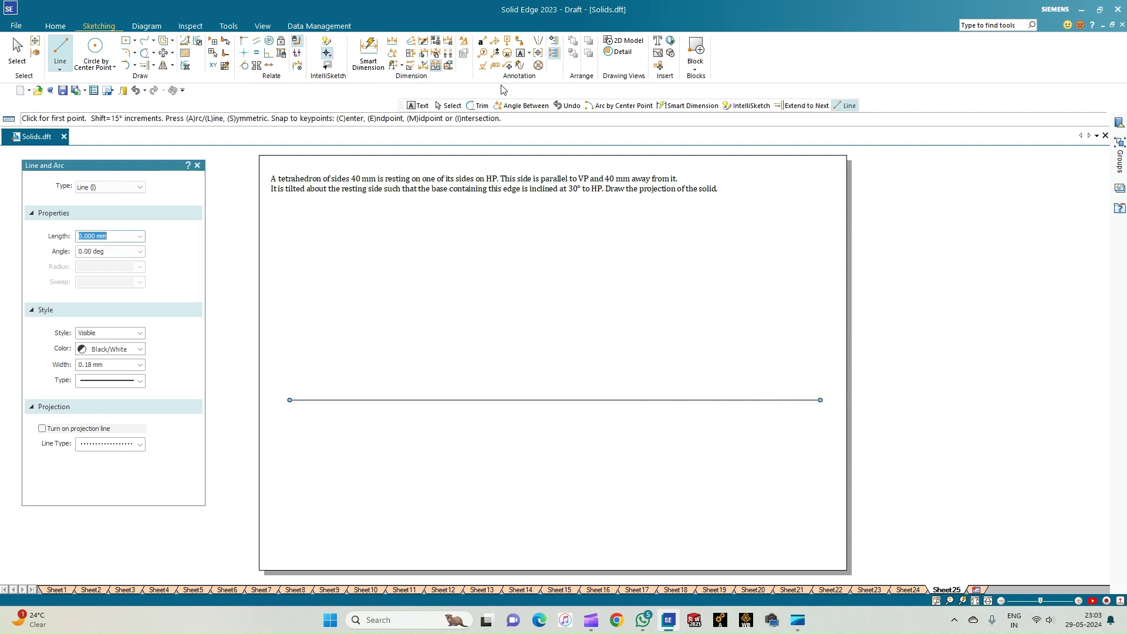
# - Label the reference line's start X and its far end Y, with the text size set to 2.8
pyautogui.click(521, 58)
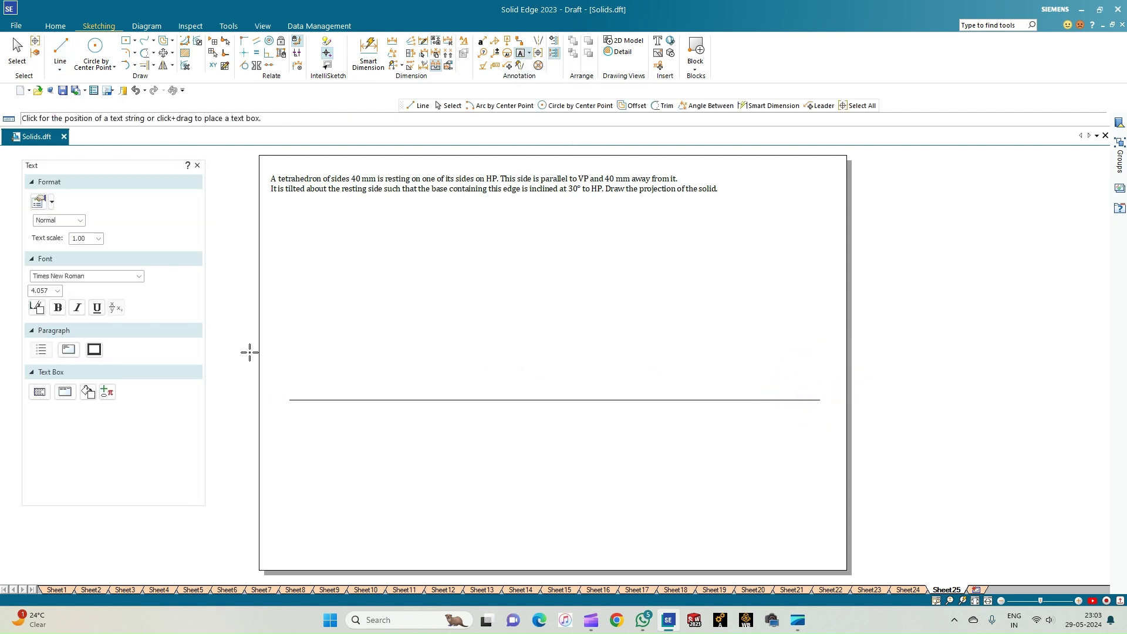
pyautogui.click(57, 291)
pyautogui.click(44, 304)
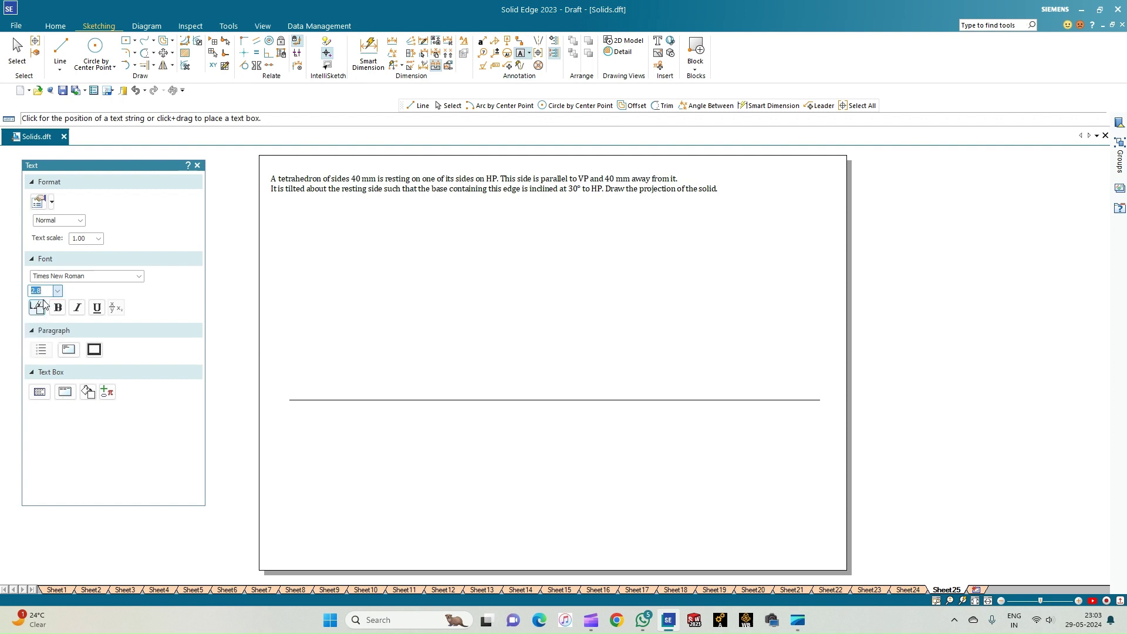
pyautogui.click(277, 394)
pyautogui.write('X')
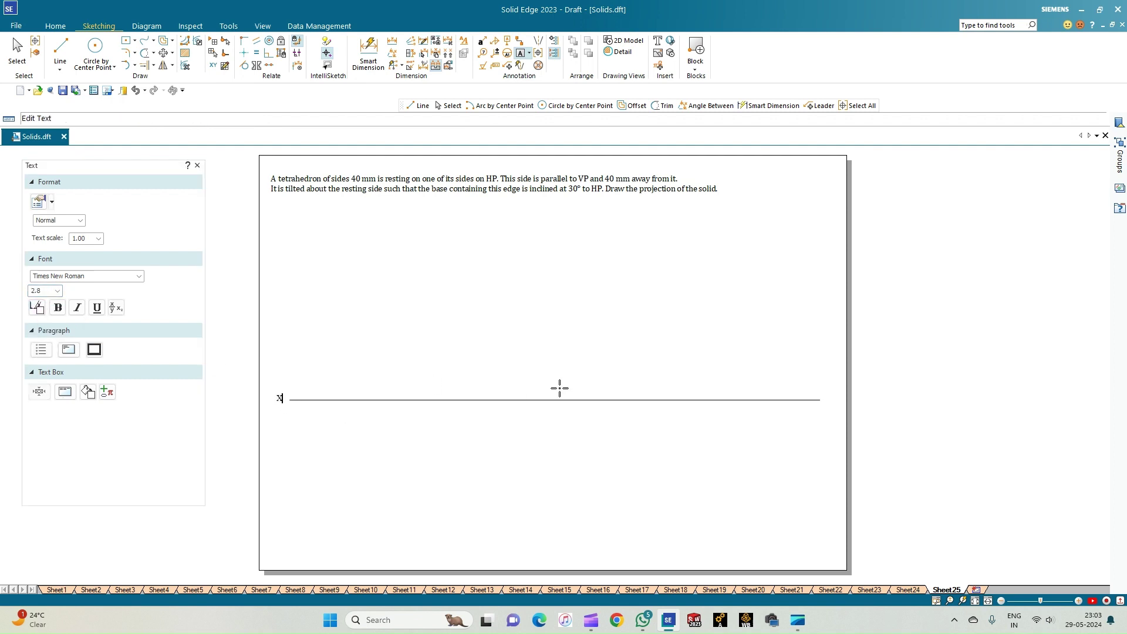
pyautogui.click(824, 392)
pyautogui.write('Y')
# - Add the plane labels VP above and HP below the reference line near its Y end
pyautogui.click(795, 384)
pyautogui.write('VP')
pyautogui.click(800, 407)
pyautogui.write('HP')
pyautogui.click(60, 49)
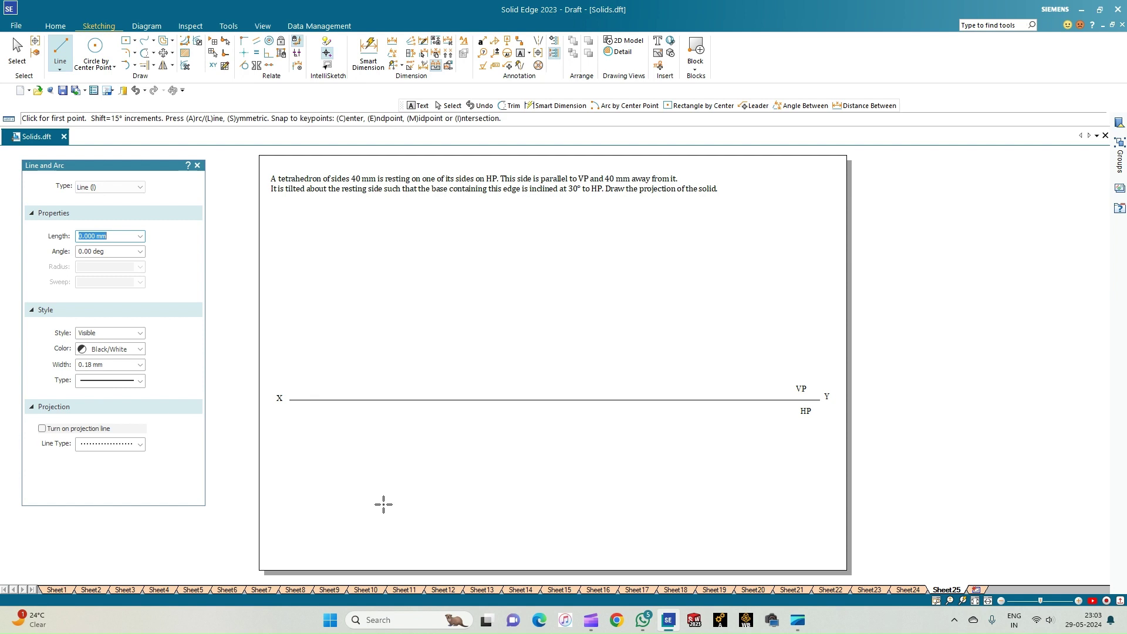
pyautogui.click(141, 364)
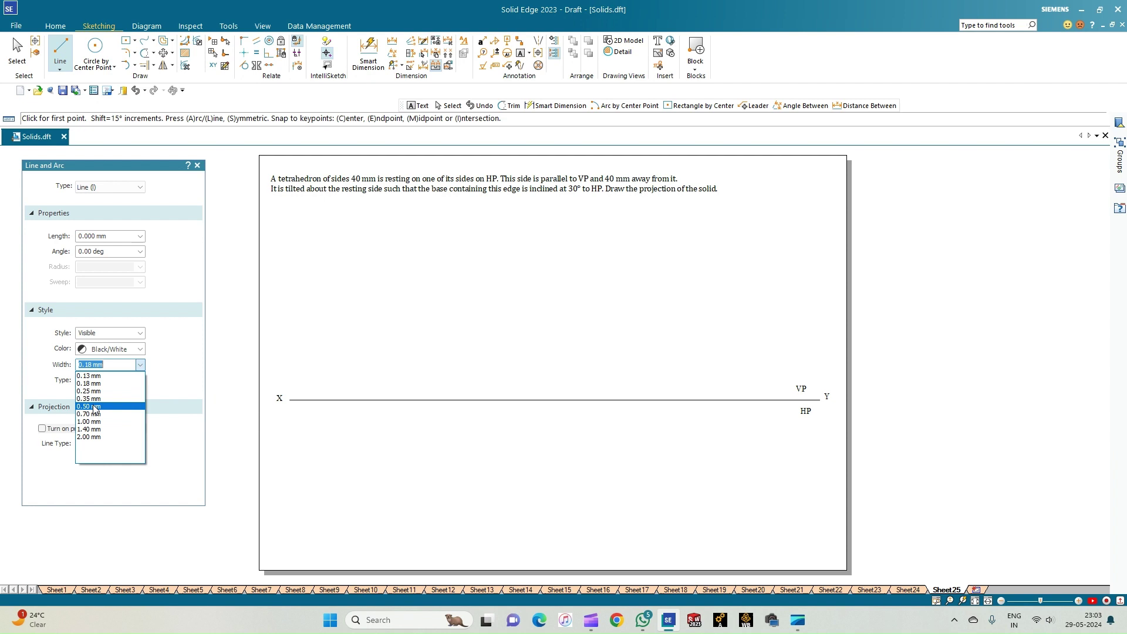
pyautogui.click(94, 407)
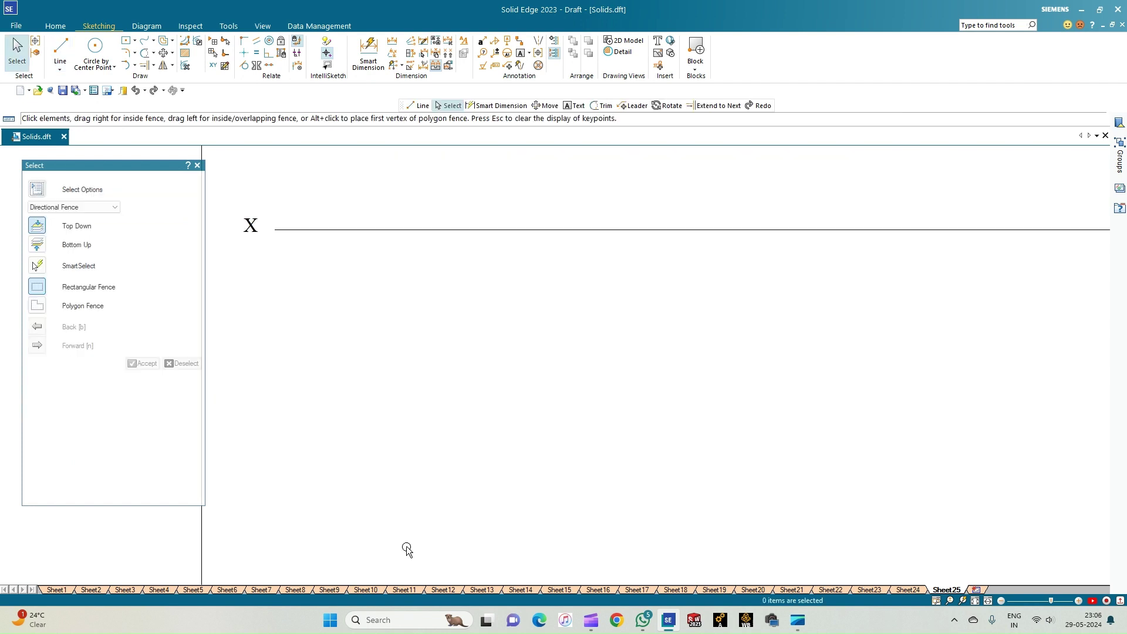
# - Draw a vertical line 40 mm long below the XY line near X, using a line width of 0.50 mm
pyautogui.click(64, 50)
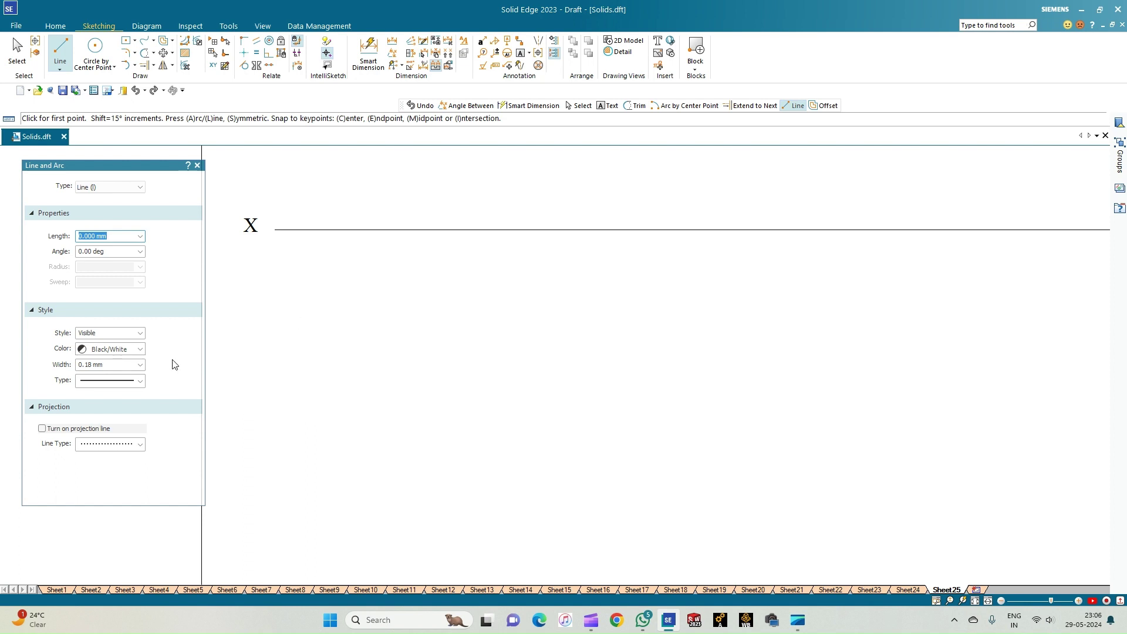
pyautogui.click(139, 365)
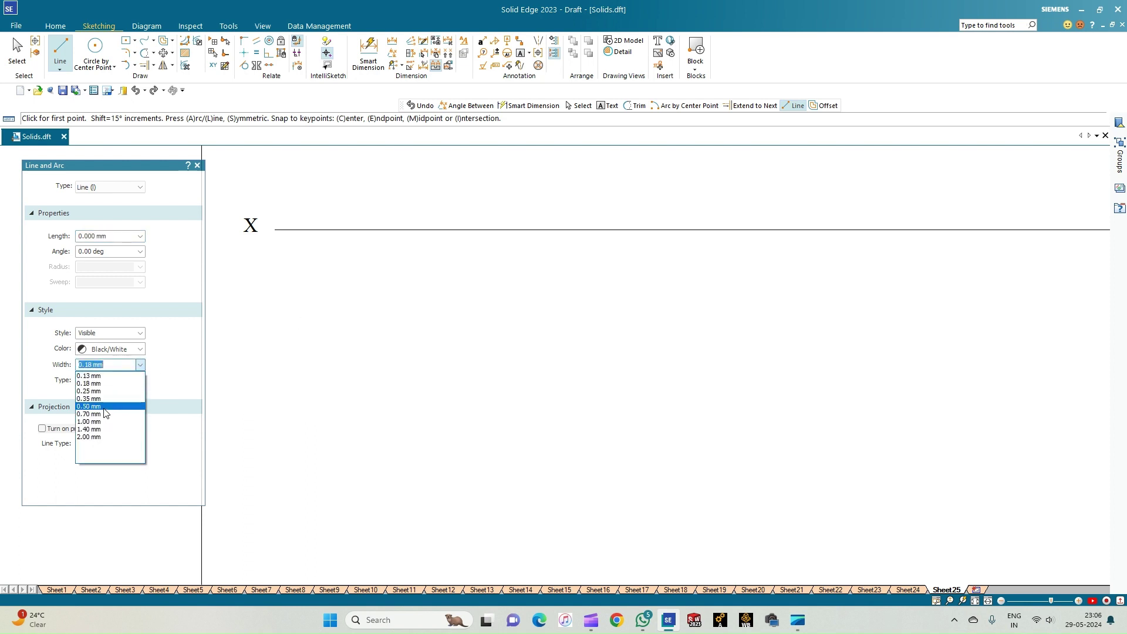
pyautogui.click(103, 407)
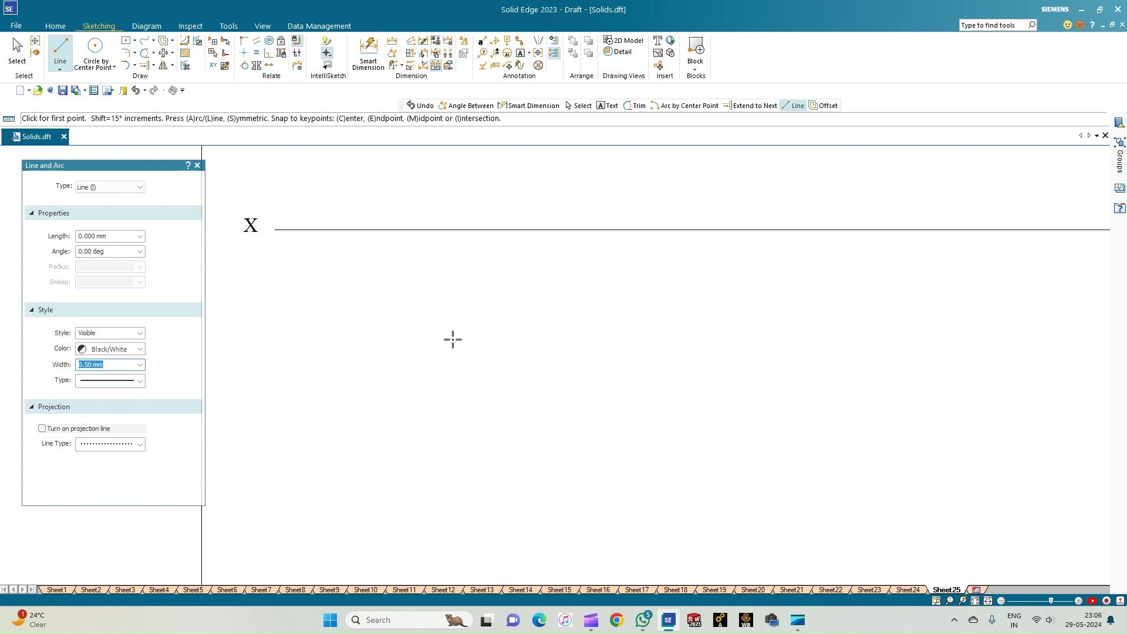
pyautogui.click(452, 340)
pyautogui.write('40')
pyautogui.press('Tab')
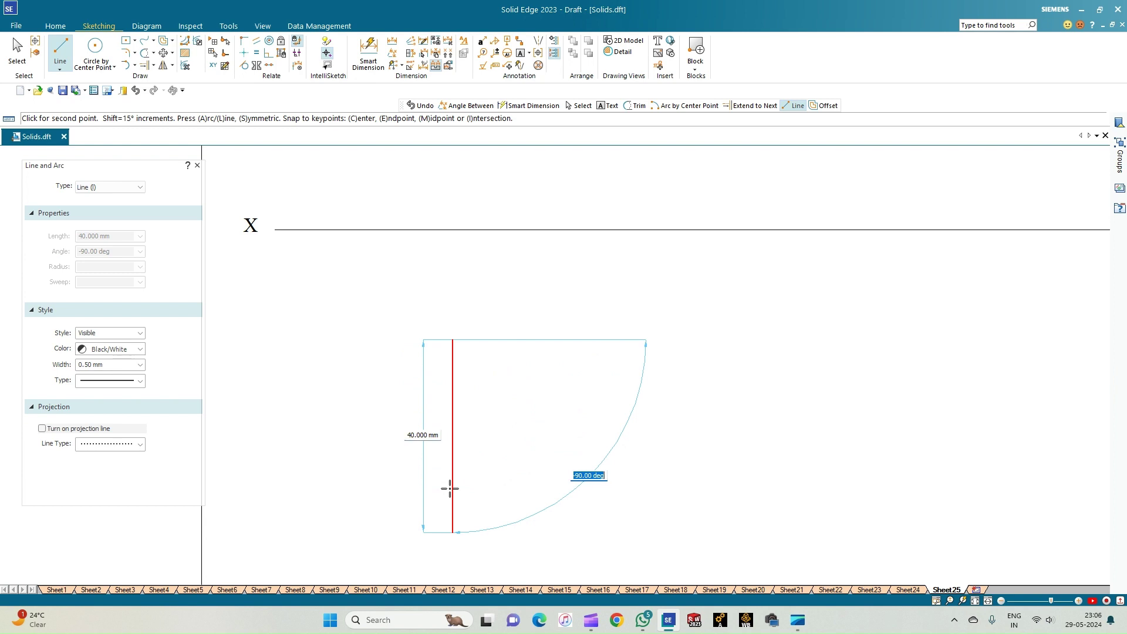
pyautogui.click(449, 488)
pyautogui.press('Escape')
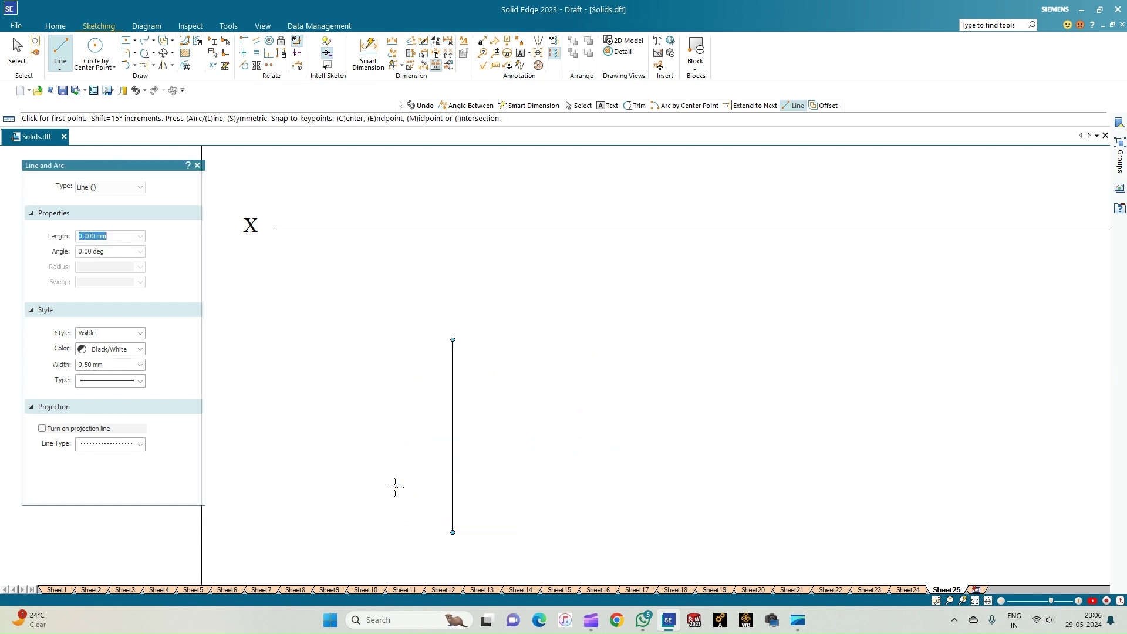
# - Complete the equilateral triangle with a 40 mm line at 150° from the vertical side's lower end, closed to its upper end
pyautogui.click(453, 532)
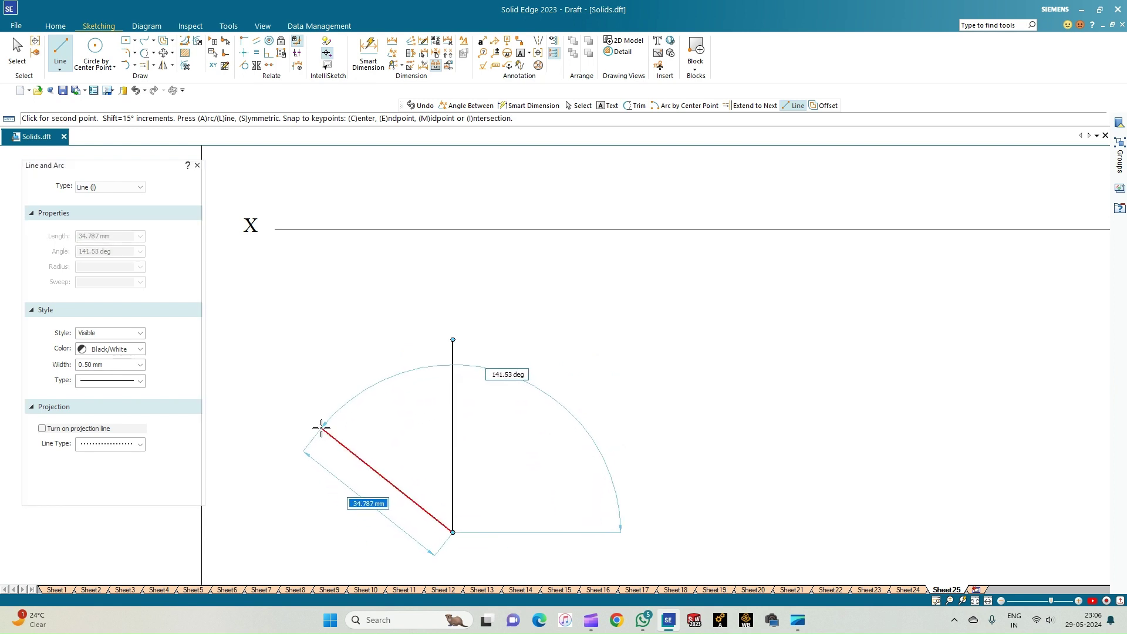
pyautogui.write('40')
pyautogui.press('Tab')
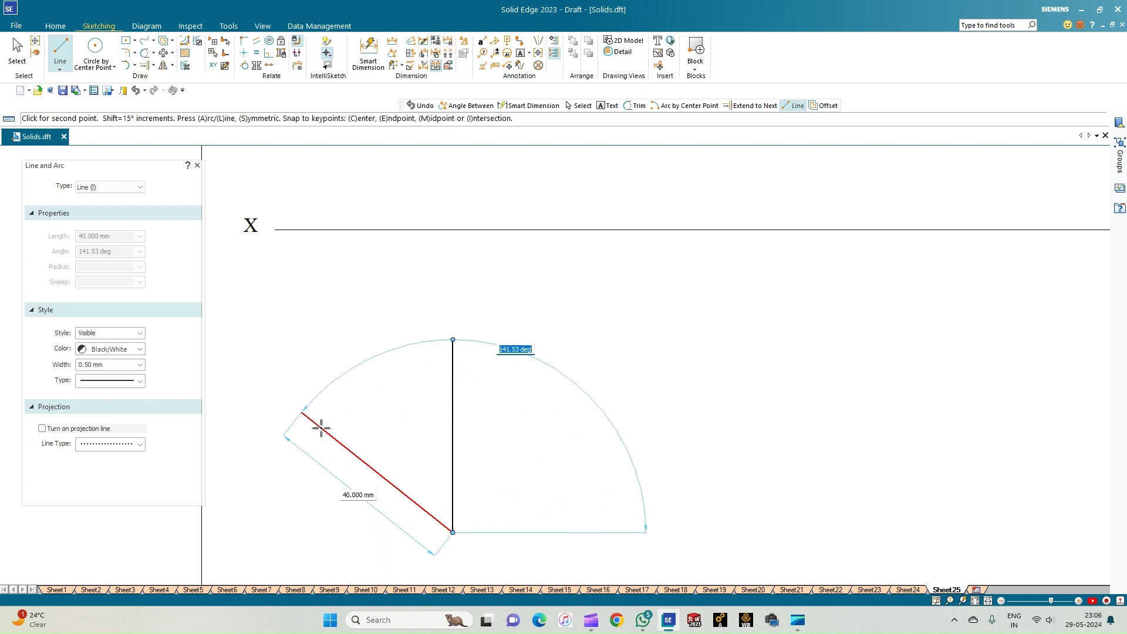
pyautogui.write('150')
pyautogui.press('Return')
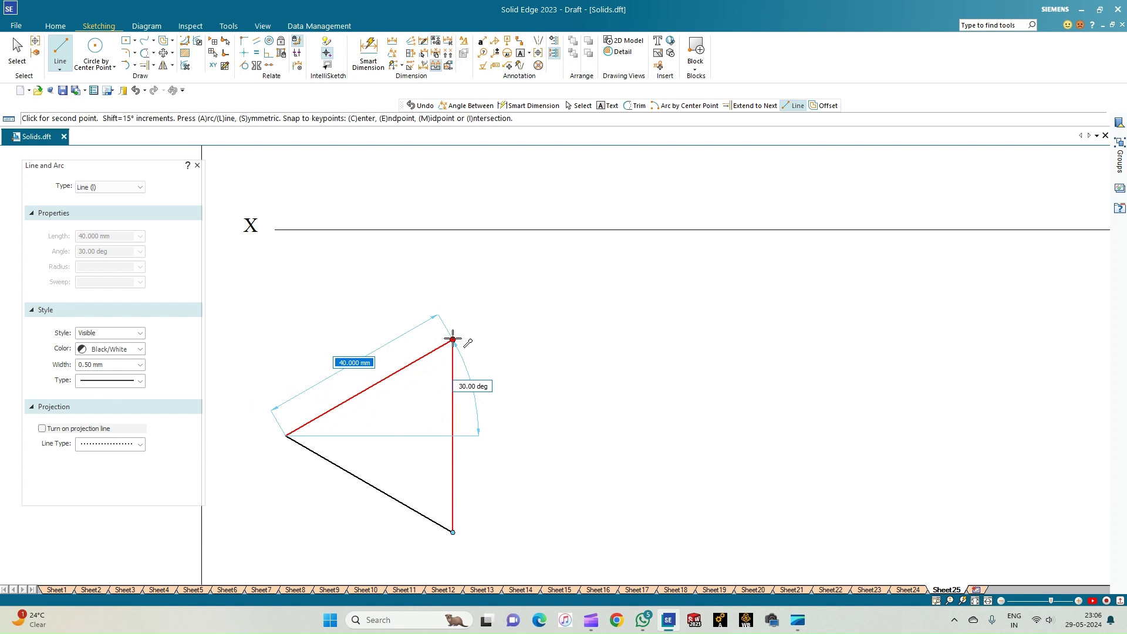
pyautogui.click(452, 340)
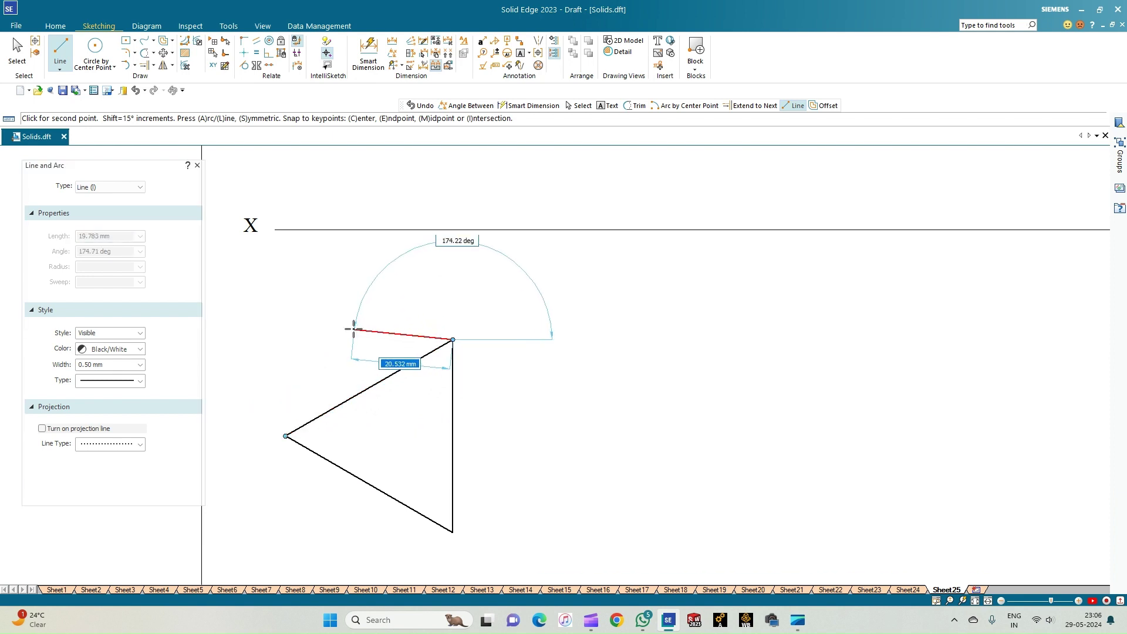
pyautogui.rightClick(351, 327)
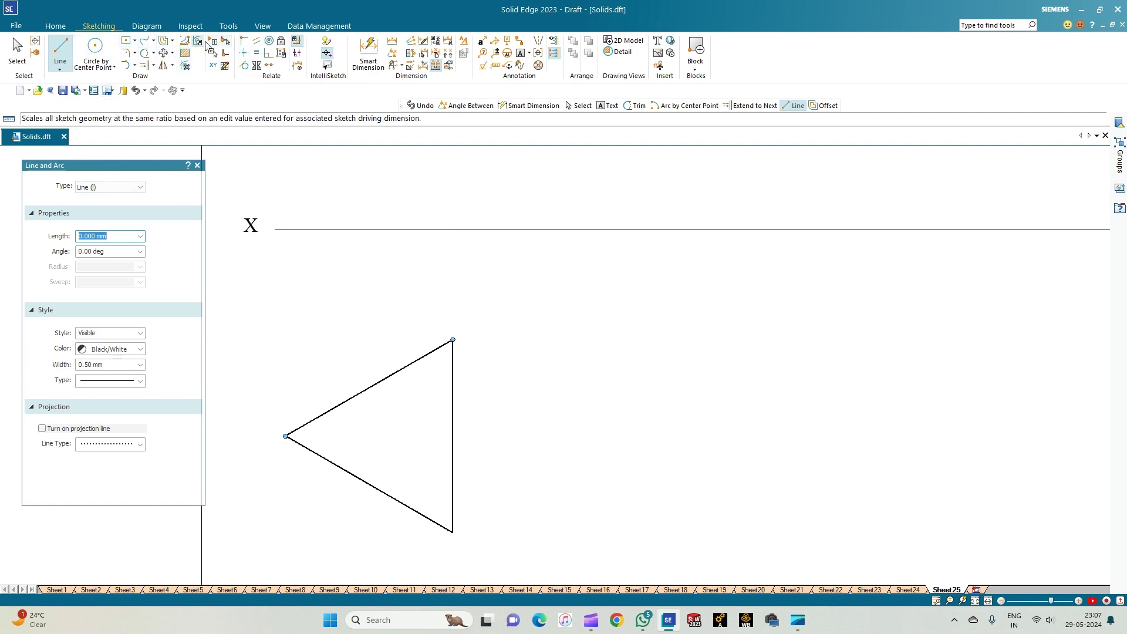
# - Enable the Midpoint relationship in the IntelliSketch options
pyautogui.click(327, 40)
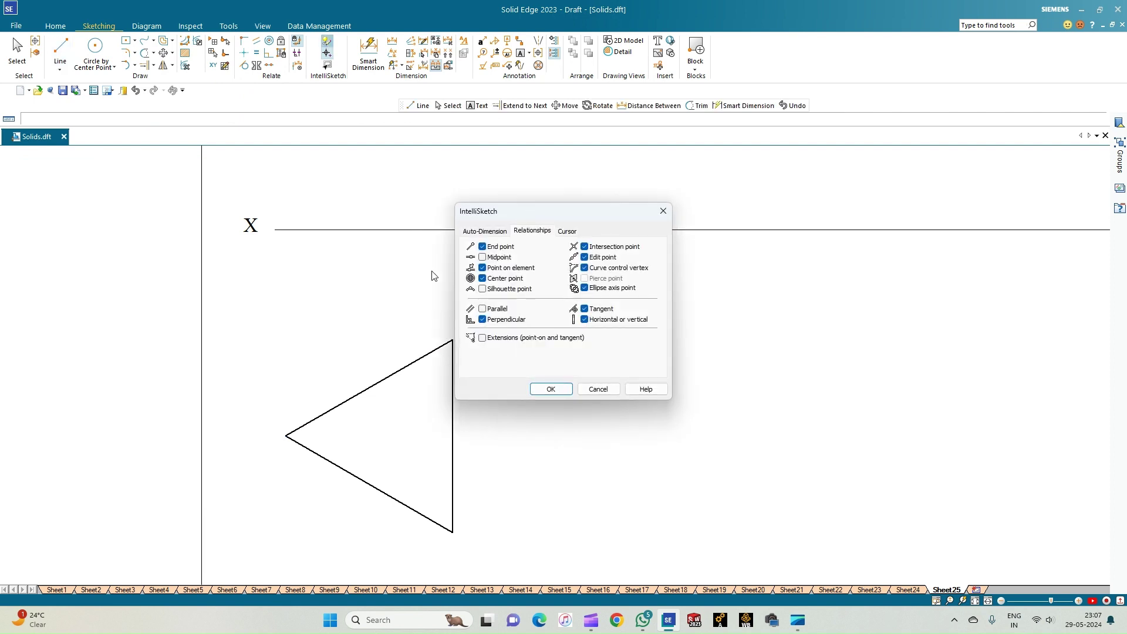
pyautogui.click(487, 258)
pyautogui.click(549, 390)
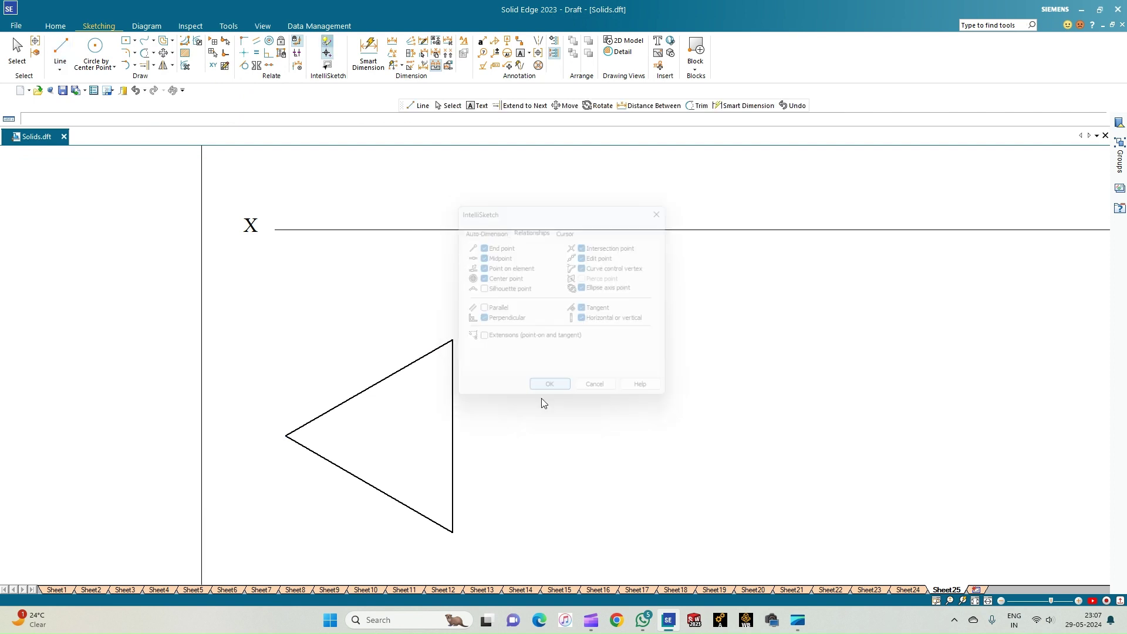
# - Draw the triangle's three medians, each from a corner to the midpoint of the opposite side
pyautogui.click(285, 435)
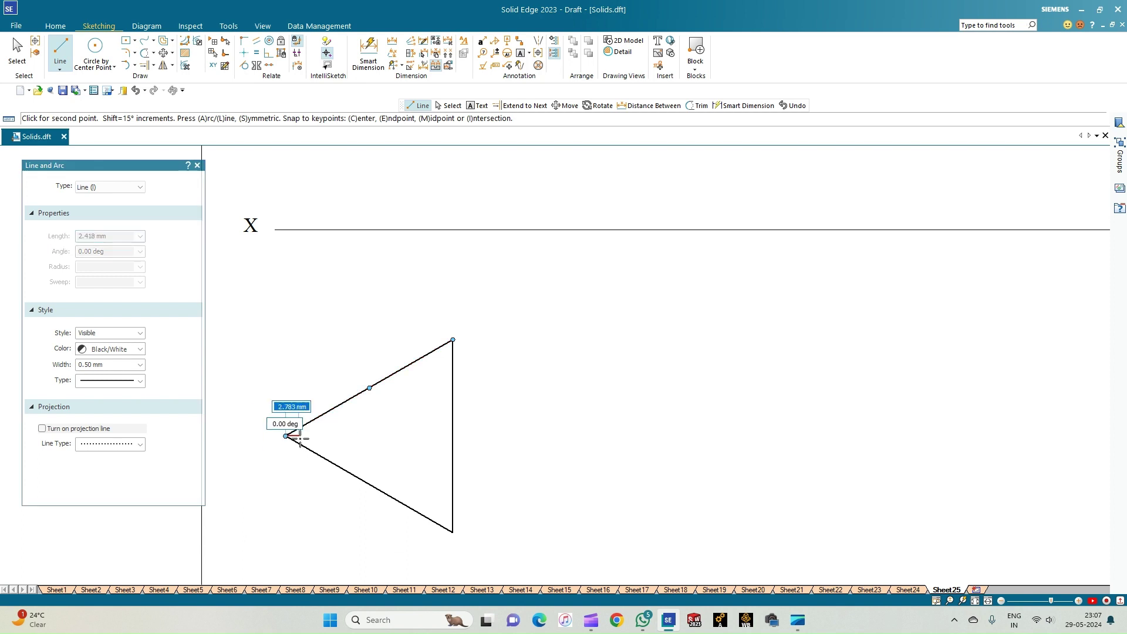
pyautogui.click(452, 435)
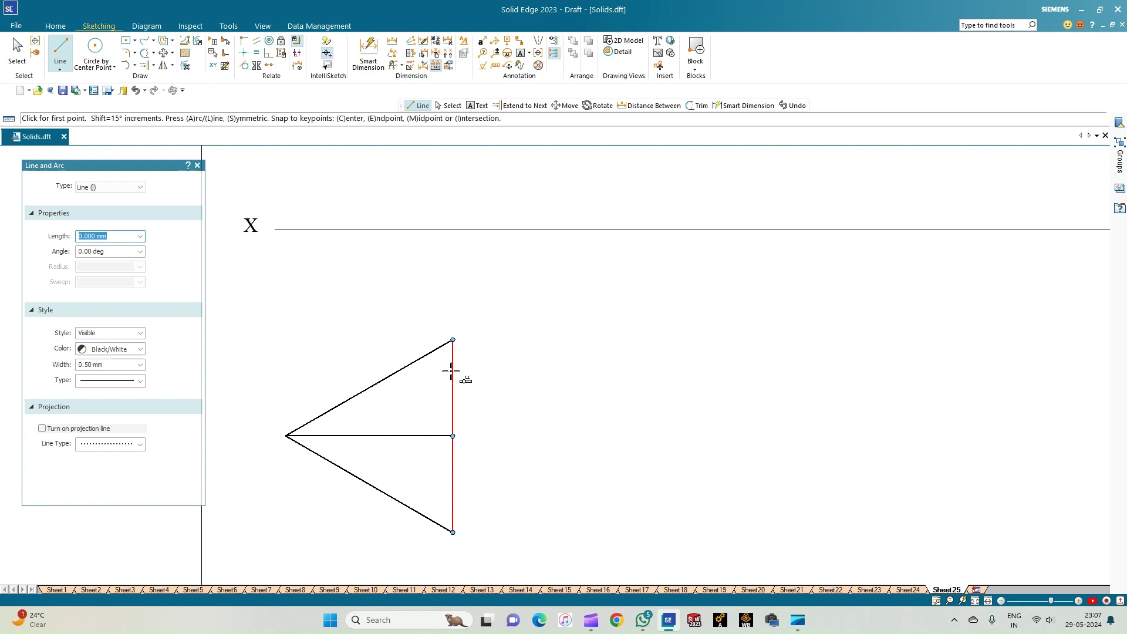
pyautogui.click(451, 339)
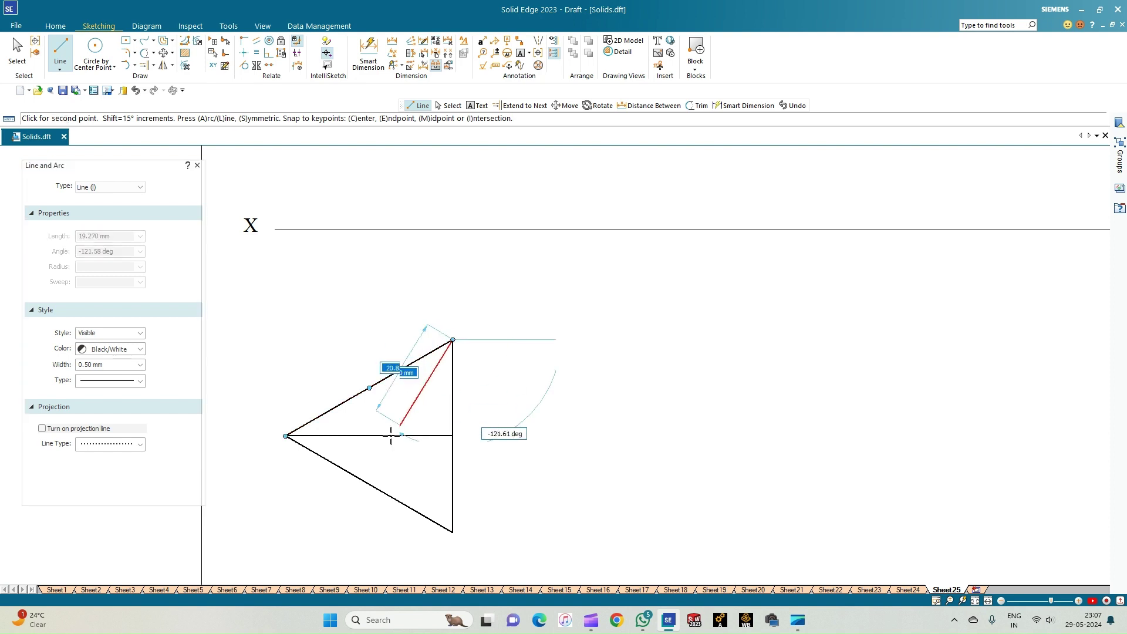
pyautogui.click(370, 484)
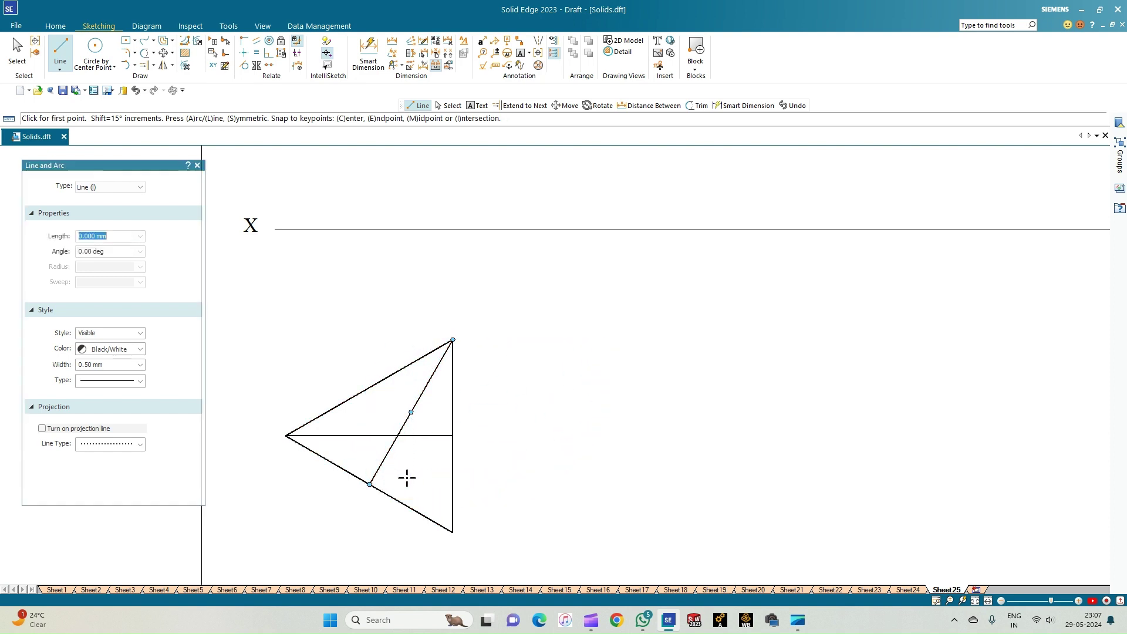
pyautogui.click(452, 532)
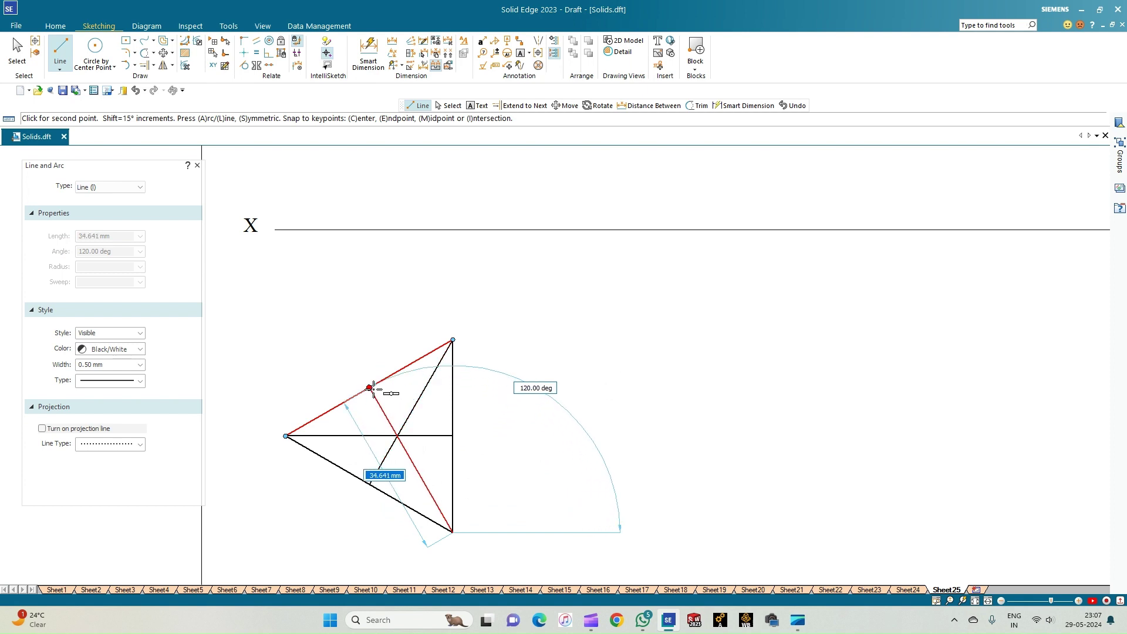
pyautogui.click(369, 388)
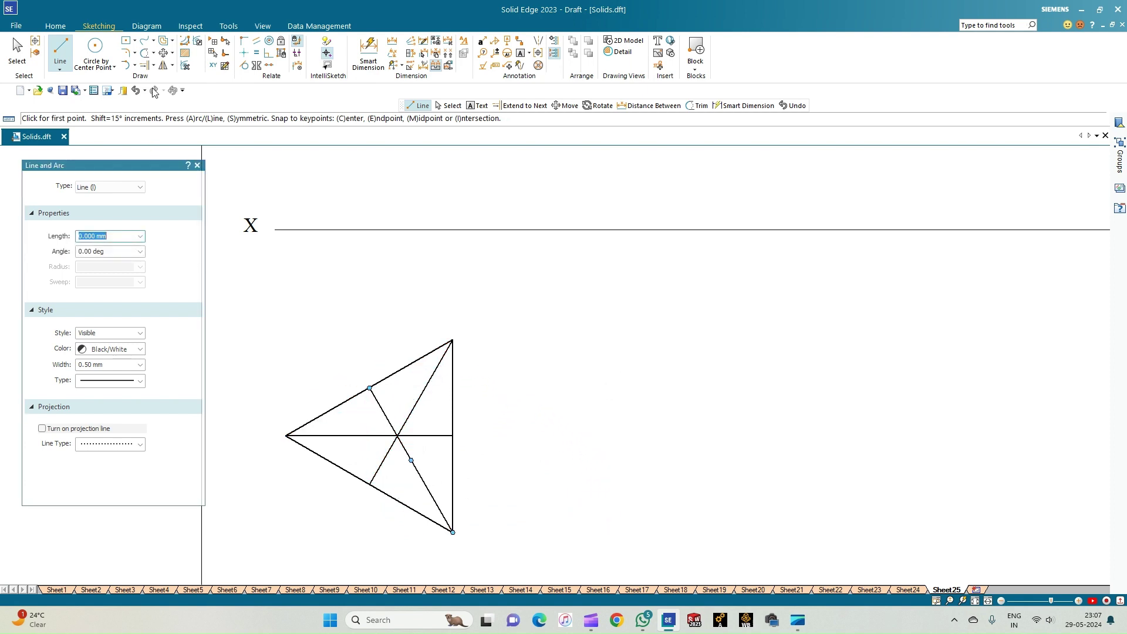
# - Trim the medians beyond the centroid so only the segments from the corners to the centroid remain
pyautogui.click(145, 52)
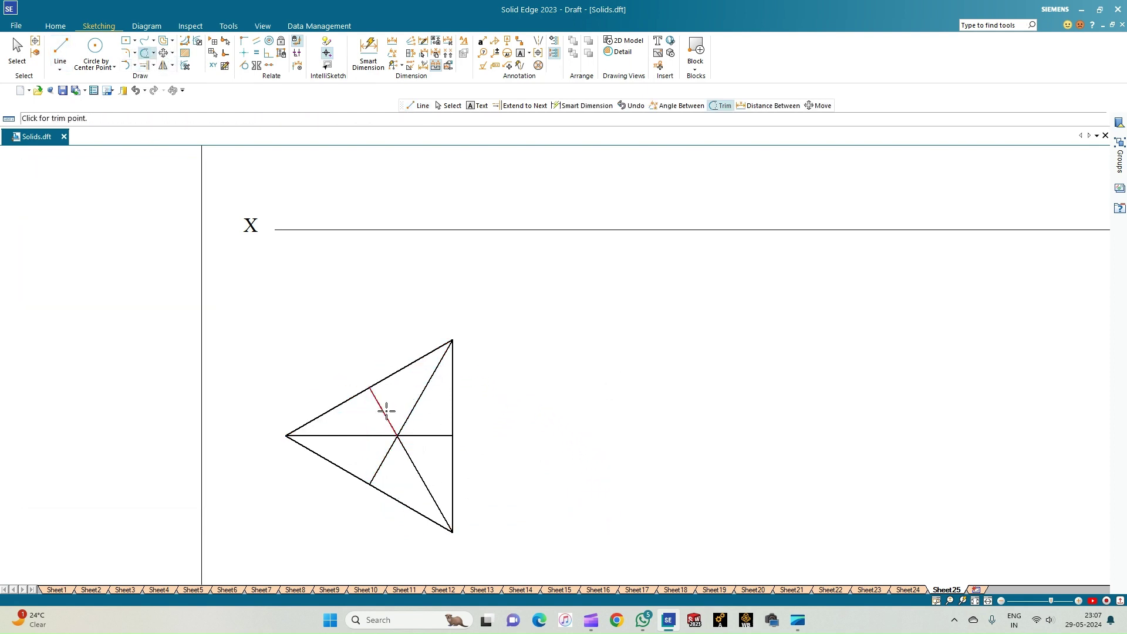
pyautogui.click(428, 436)
pyautogui.click(378, 467)
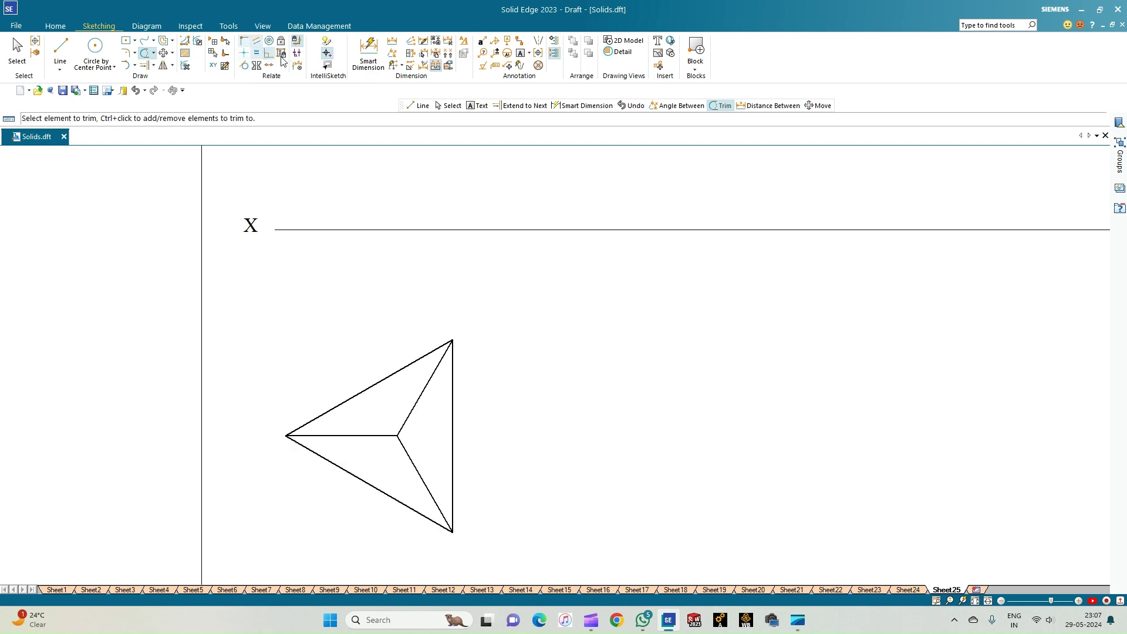
# - Dimension the triangle's vertical side, placing the dimension outside the opposite corner
pyautogui.click(366, 57)
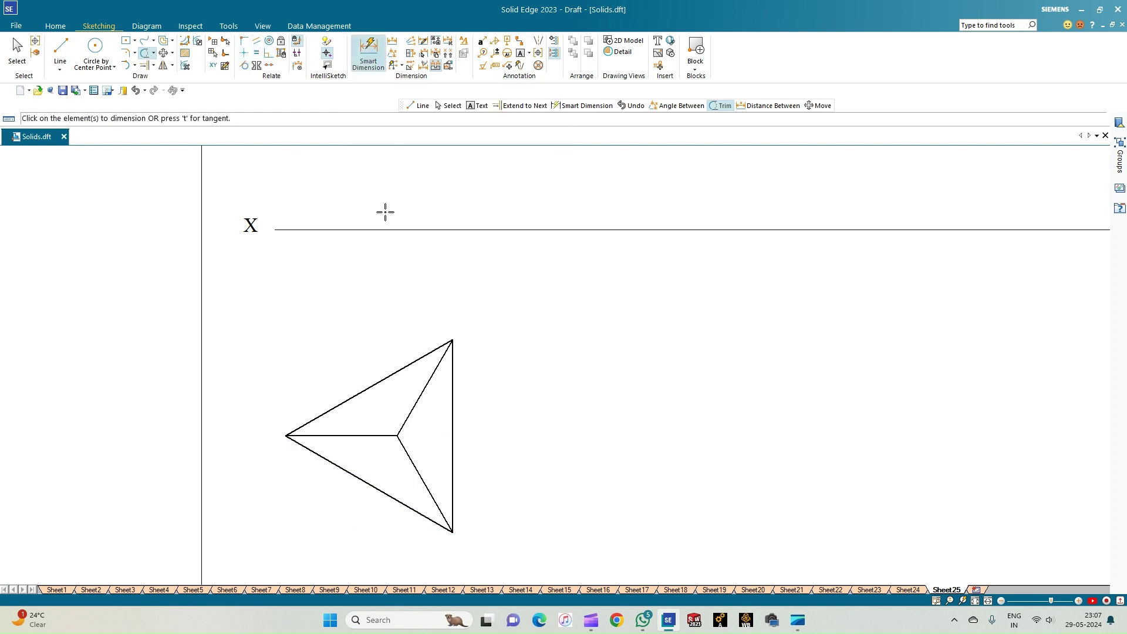
pyautogui.click(451, 418)
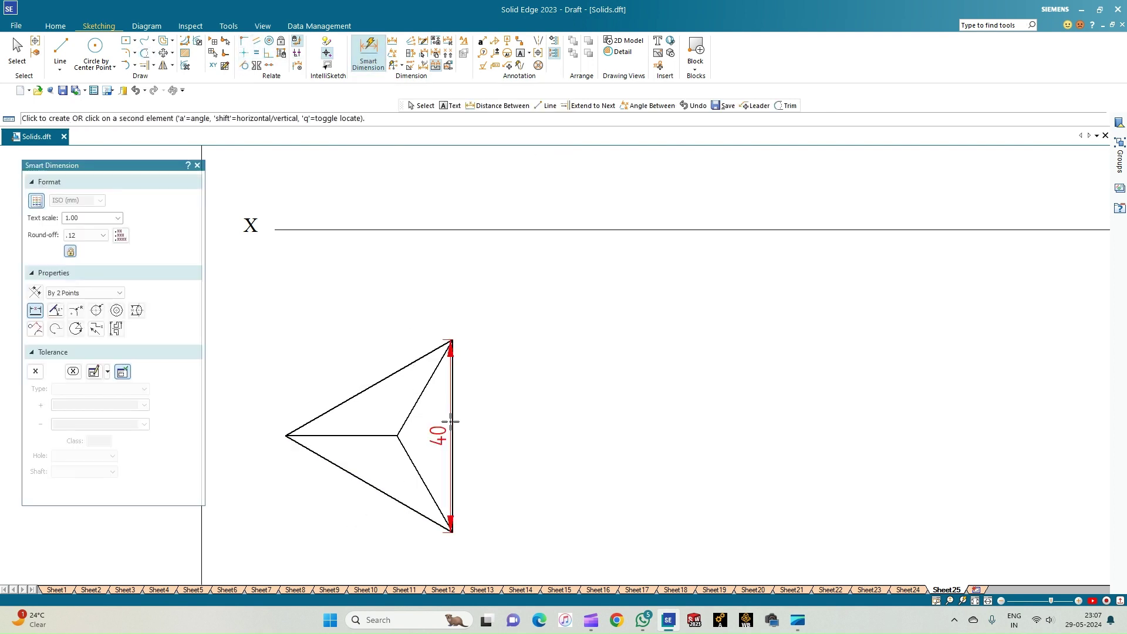
pyautogui.click(252, 433)
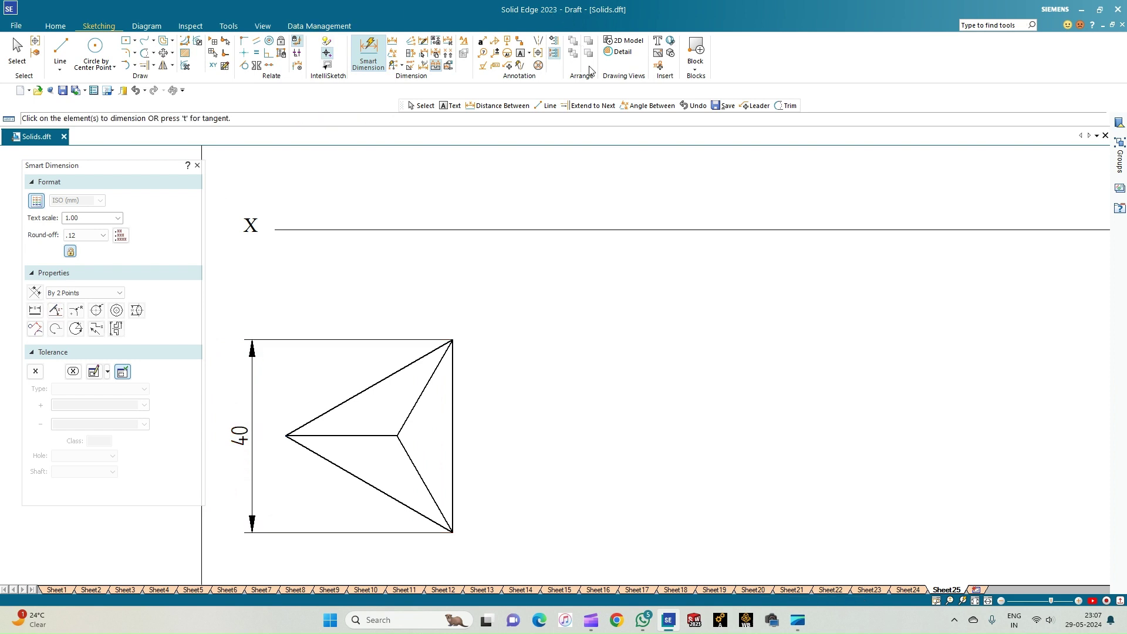
# - Label the triangle's upper corner a, lower corner b and remaining corner c, and its centroid o[o1]
pyautogui.click(520, 53)
pyautogui.click(460, 347)
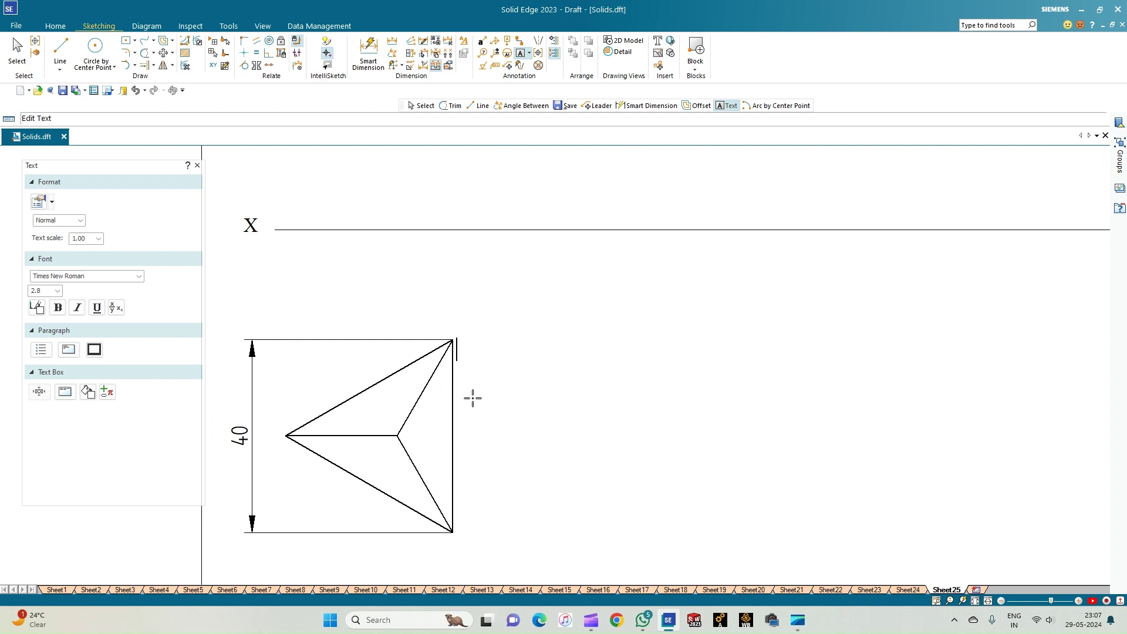
pyautogui.write('A')
pyautogui.press('BackSpace')
pyautogui.write('a')
pyautogui.write('b')
pyautogui.click(276, 435)
pyautogui.write('o')
pyautogui.write('0')
pyautogui.press('BackSpace')
pyautogui.write('[o1]')
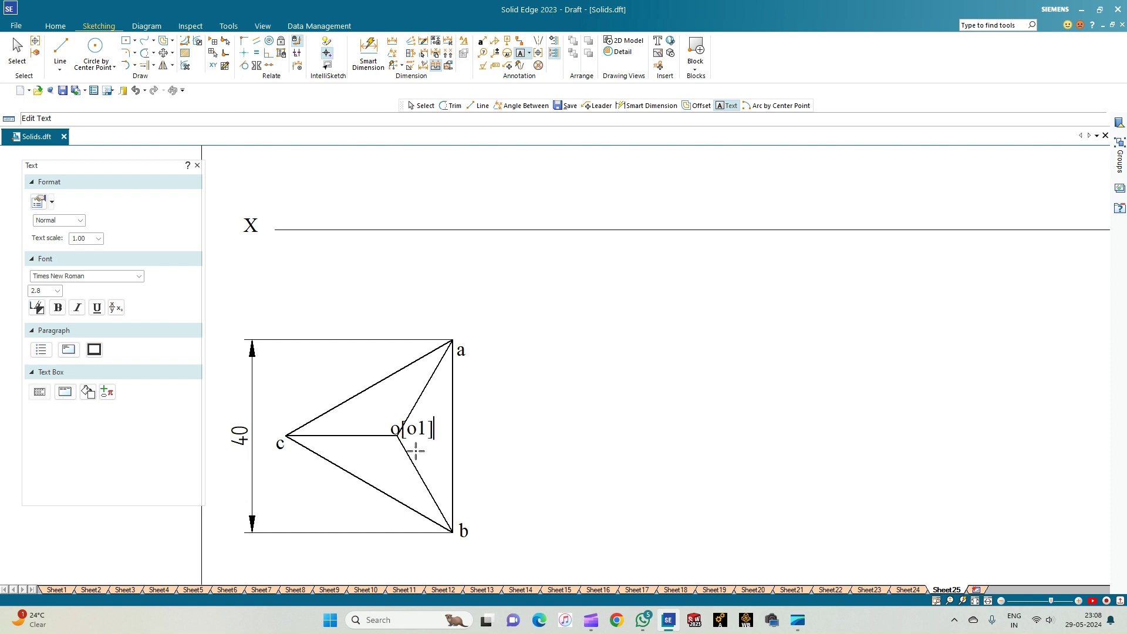
# - Move the o[o1] label clear of the lines, to just above the median from c to the centroid
pyautogui.press('Escape')
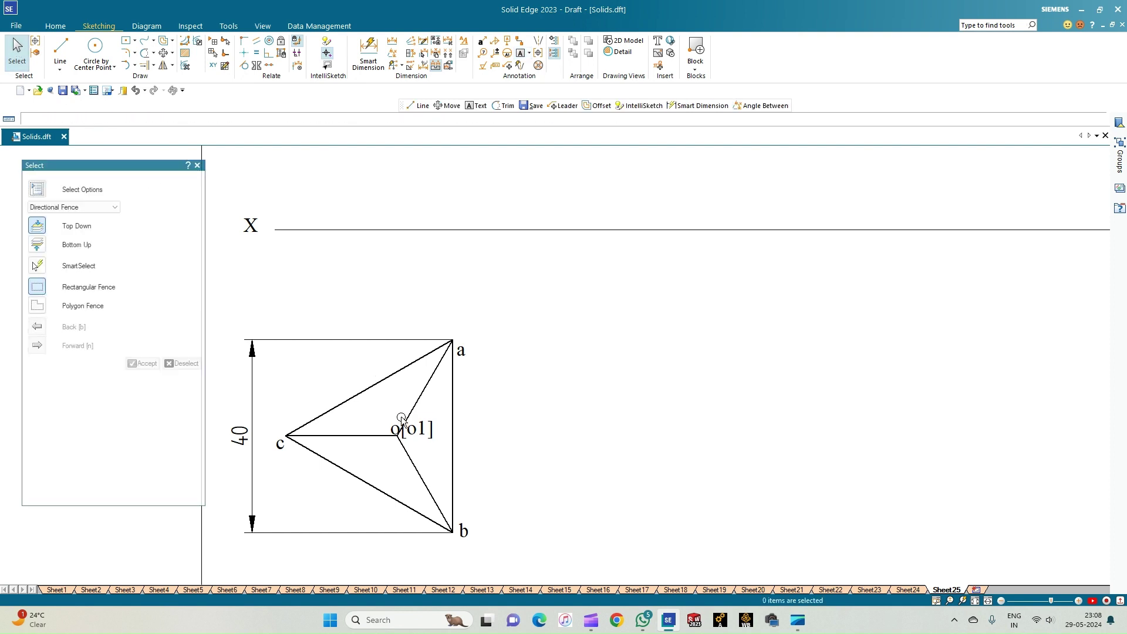
pyautogui.click(402, 416)
pyautogui.moveTo(403, 417); pyautogui.dragTo(370, 407)
pyautogui.click(504, 432)
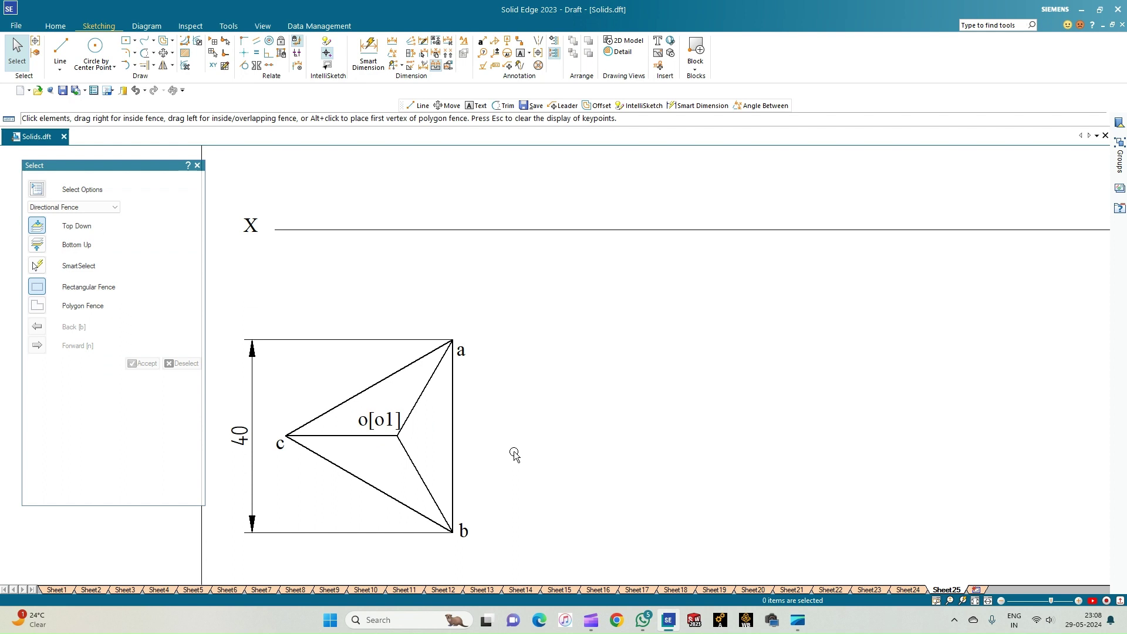
# - Draw 0.13 mm wide vertical projectors from corner a, the centroid and corner c up to the XY line
pyautogui.click(60, 50)
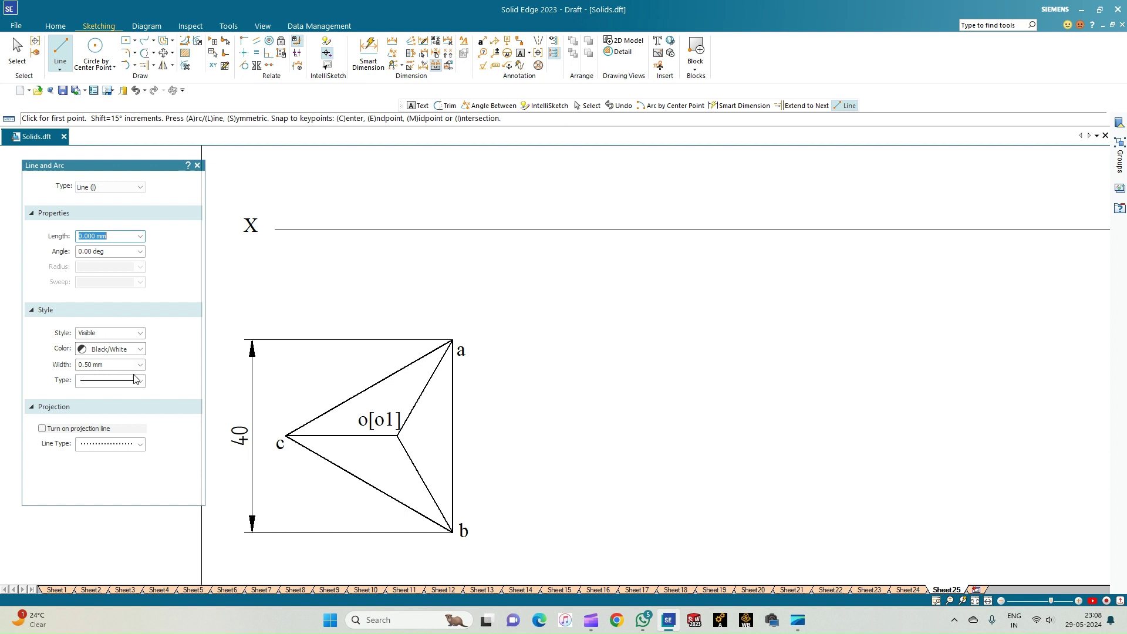
pyautogui.click(140, 364)
pyautogui.click(115, 384)
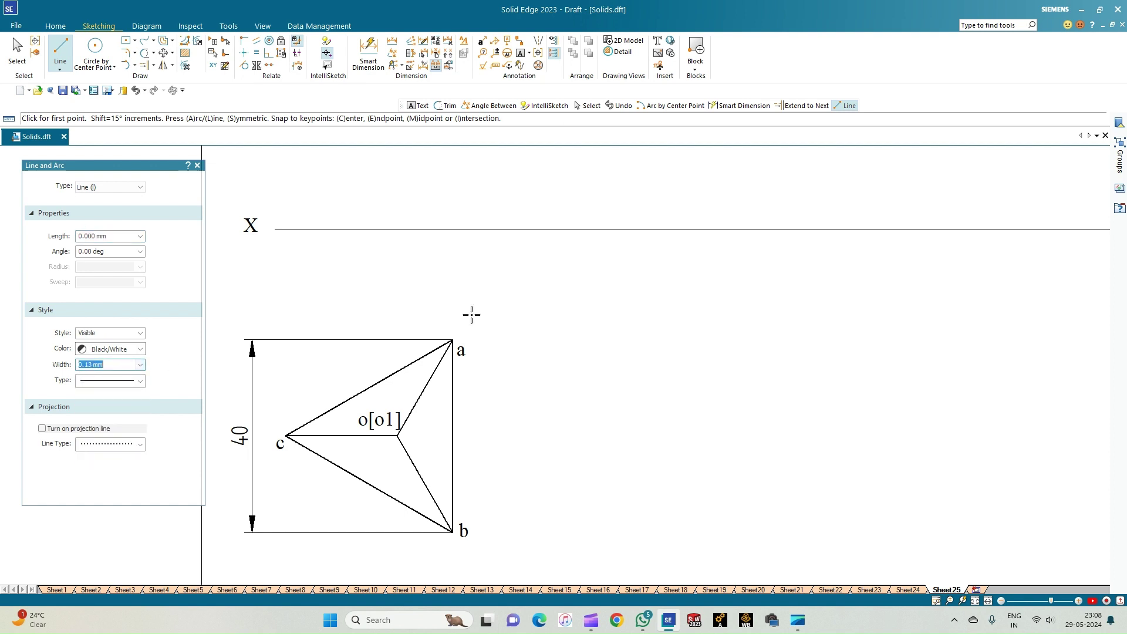
pyautogui.click(453, 340)
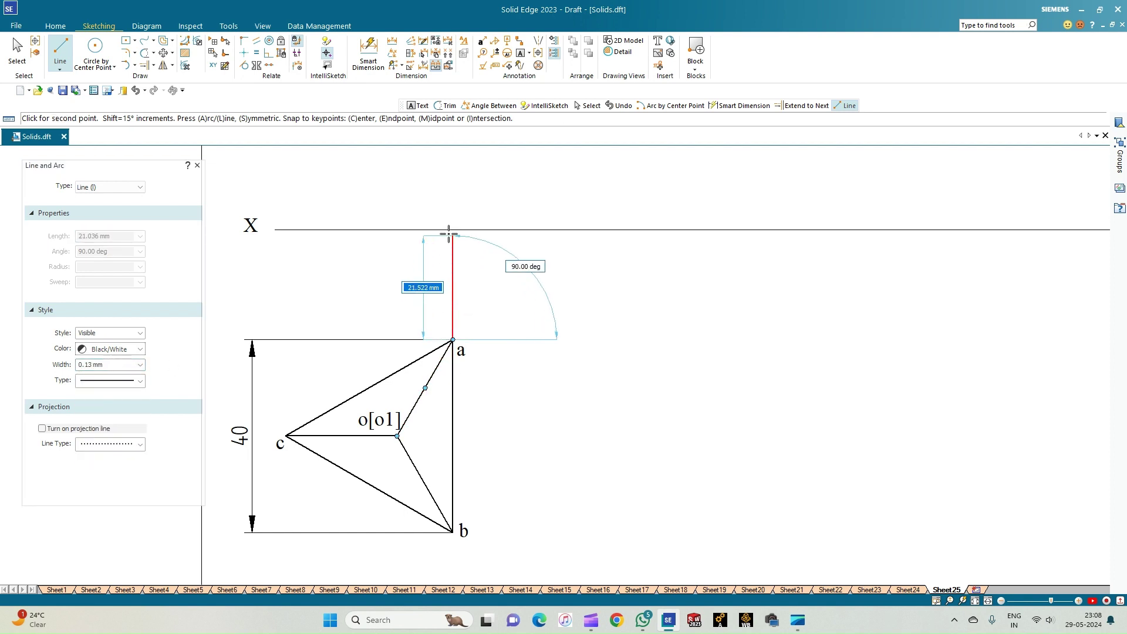
pyautogui.click(452, 231)
pyautogui.rightClick(487, 288)
pyautogui.click(398, 436)
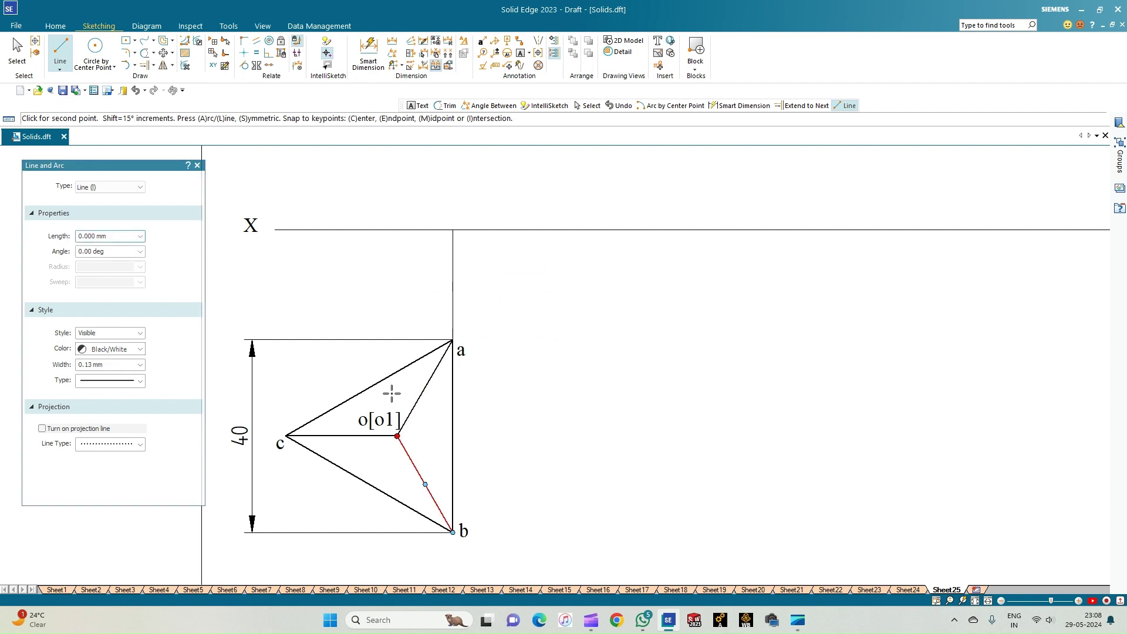
pyautogui.click(398, 230)
pyautogui.rightClick(364, 311)
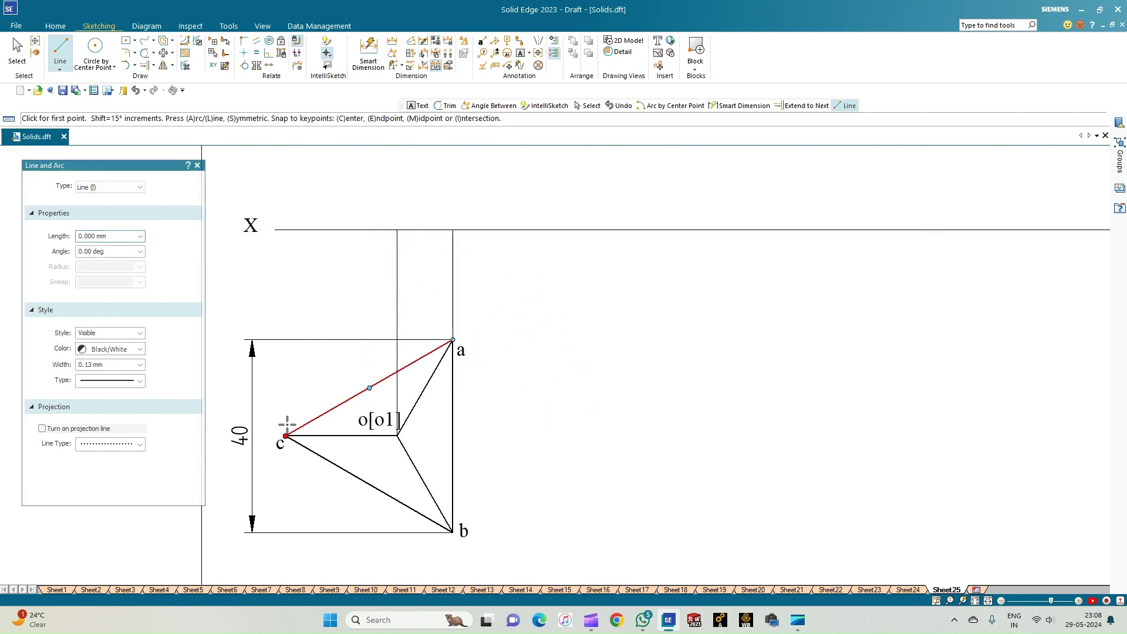
pyautogui.click(285, 435)
pyautogui.click(286, 230)
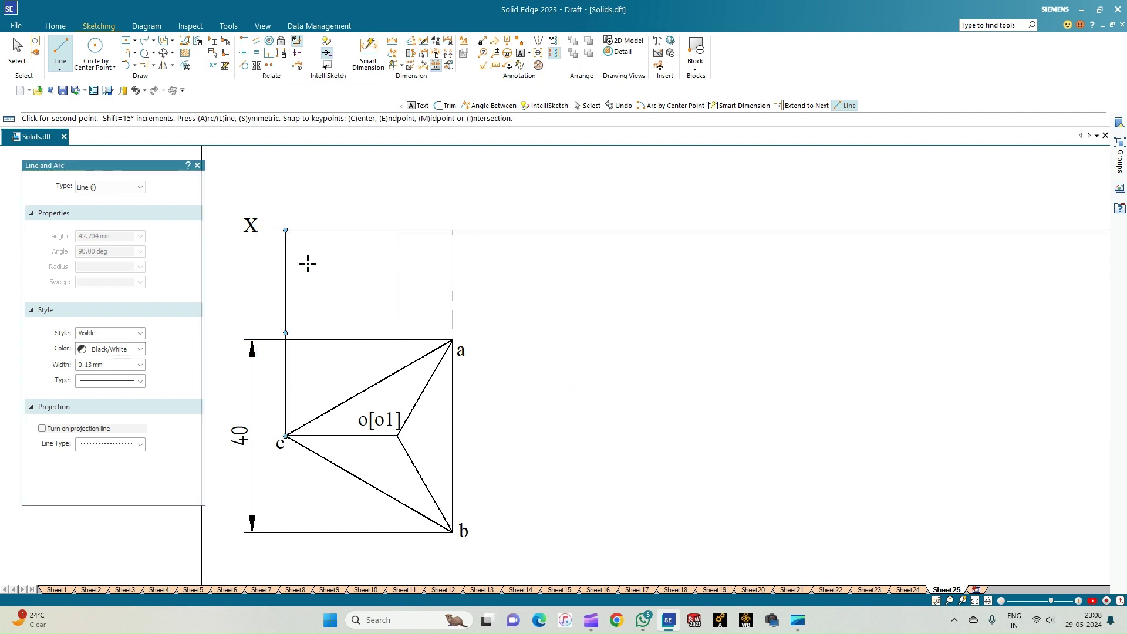
pyautogui.rightClick(321, 277)
# - Draw the front view's base as a 0.50 mm wide line along XY, from the projector of c to the projector of a
pyautogui.scroll(-1, 333, 310)
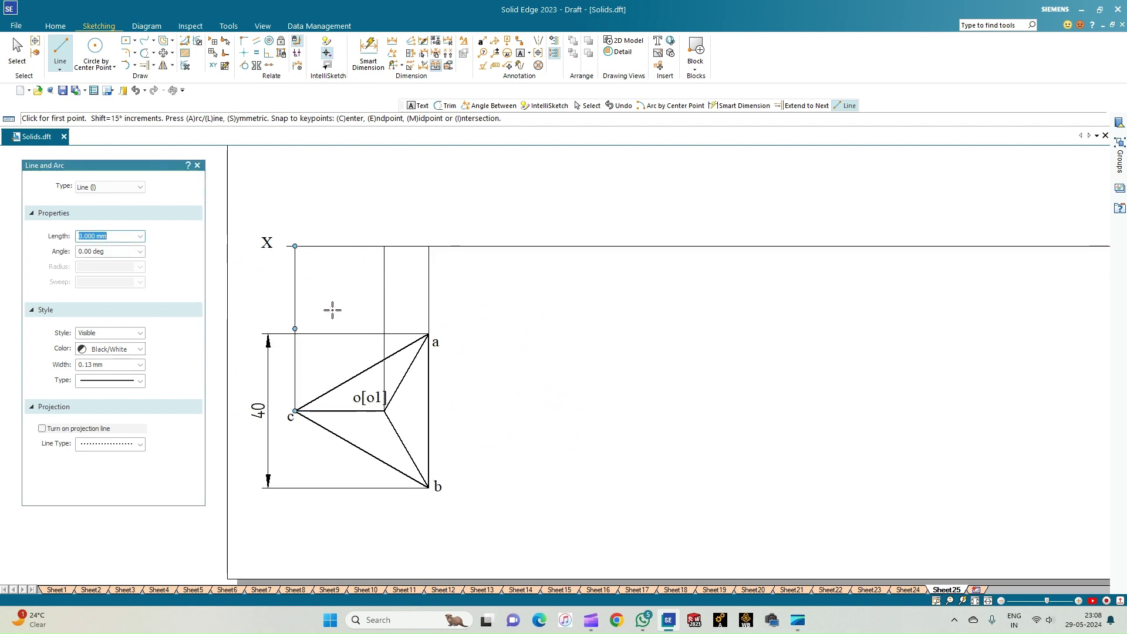
pyautogui.click(975, 601)
pyautogui.scroll(1, 329, 375)
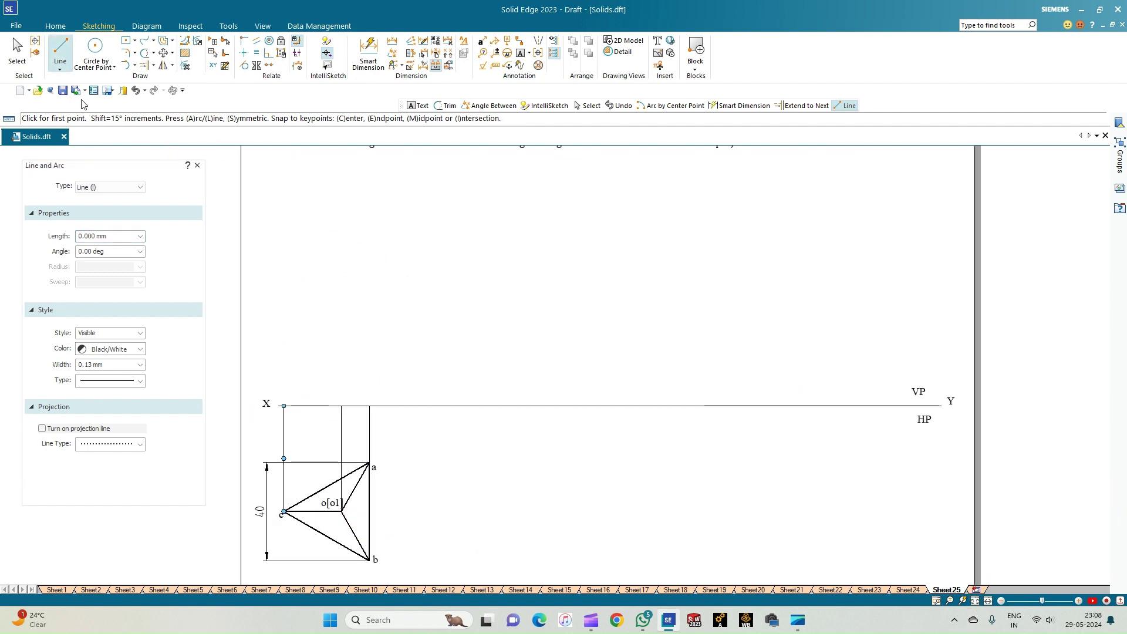
pyautogui.click(59, 53)
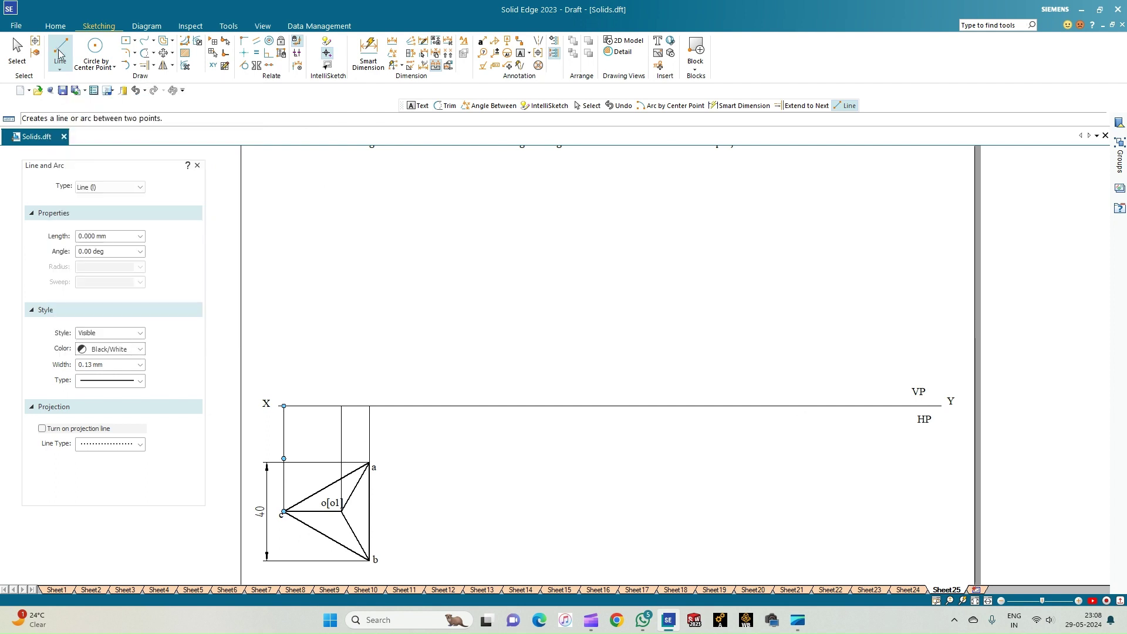
pyautogui.click(142, 369)
pyautogui.click(94, 411)
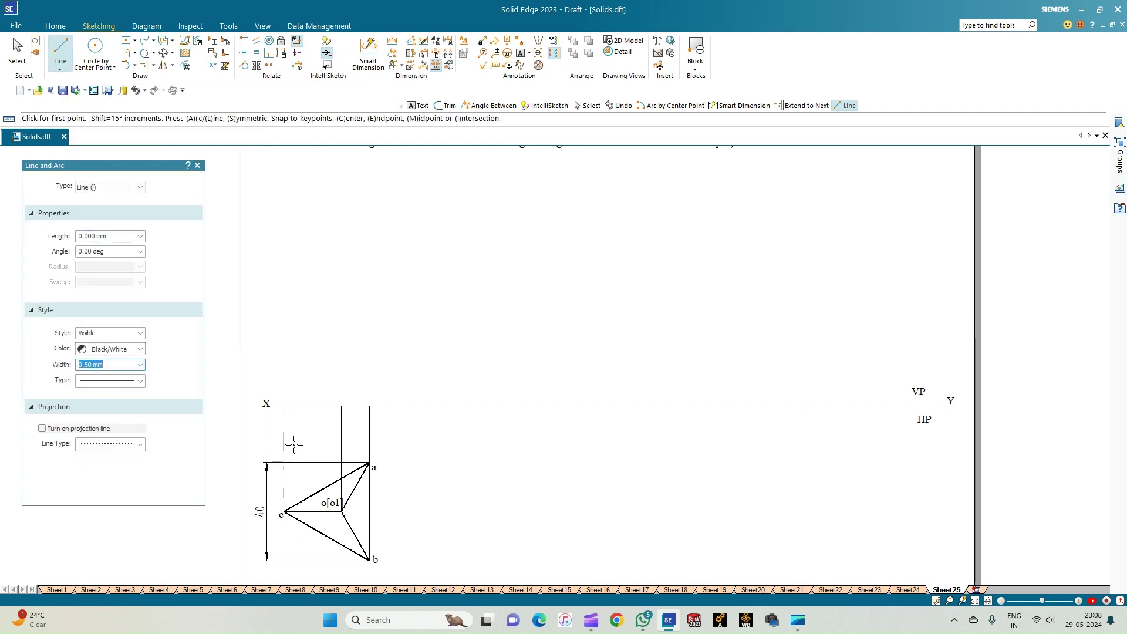
pyautogui.click(284, 406)
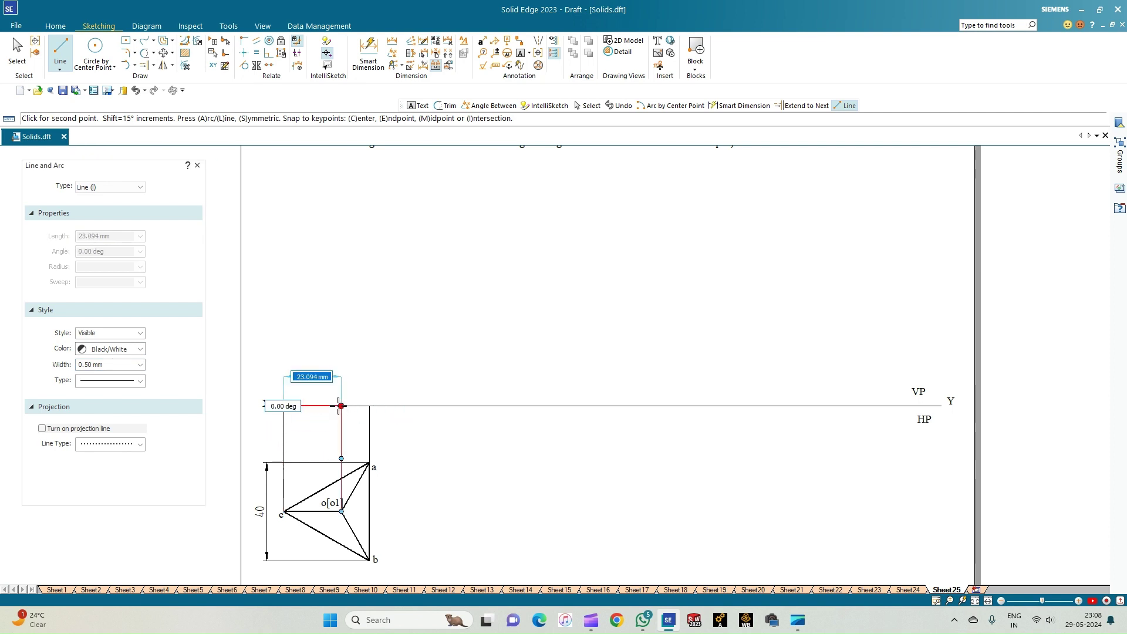
pyautogui.click(370, 406)
pyautogui.press('Escape')
# - Turn off midpoint snapping in the IntelliSketch relationship settings
pyautogui.click(327, 40)
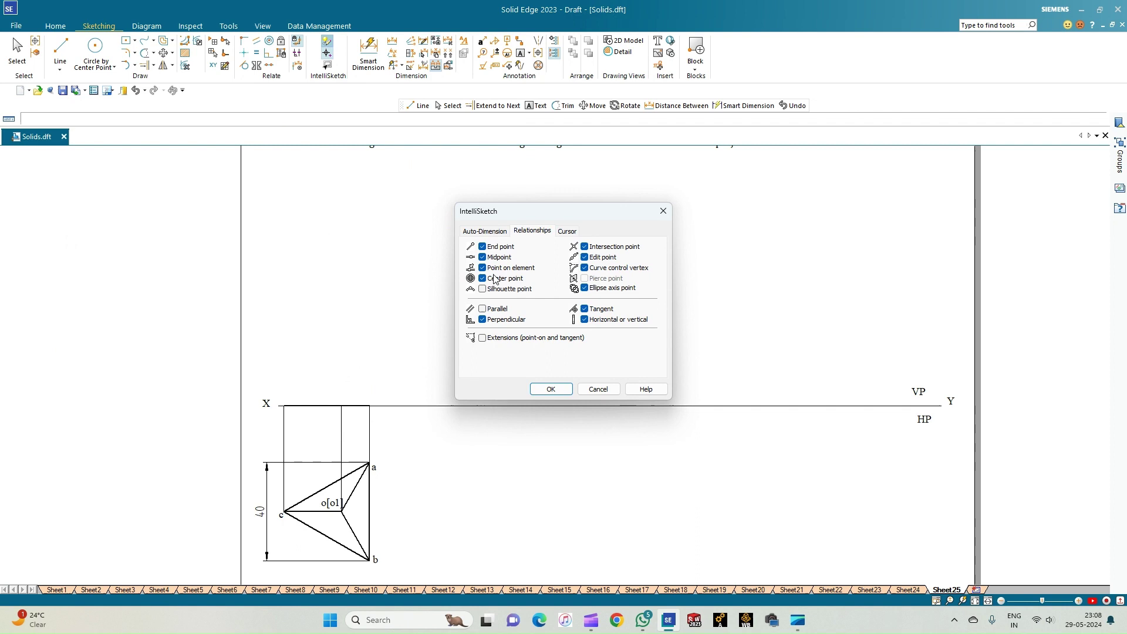
pyautogui.click(482, 258)
pyautogui.click(552, 390)
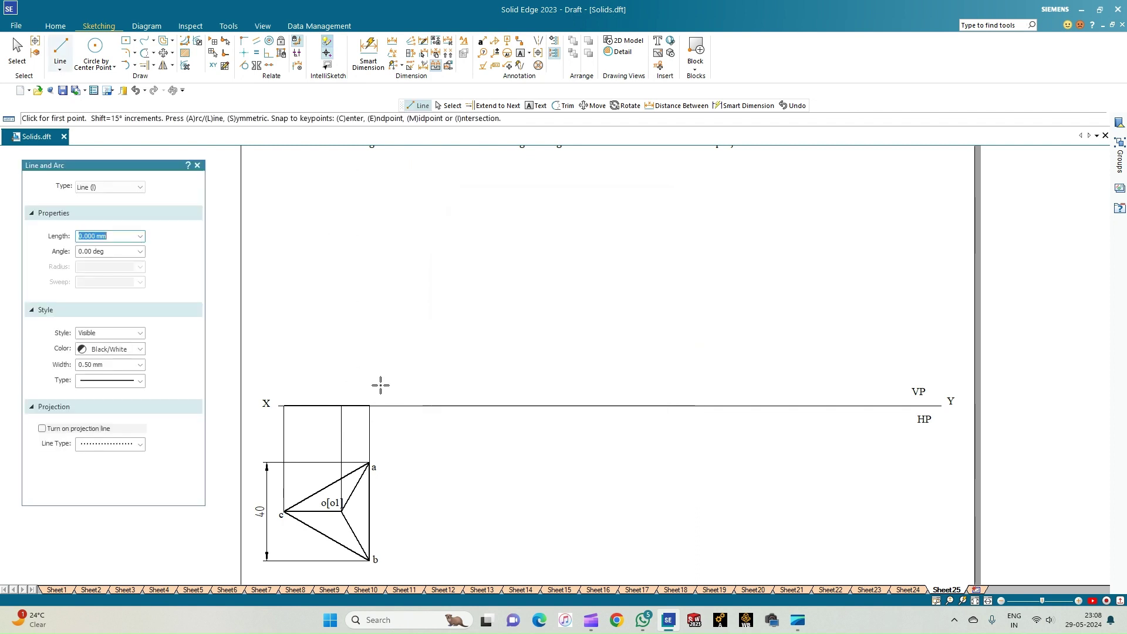
# - Draw a 0.13 mm wide dash-dot vertical axis about 54 mm long, upward from where the centroid's projector meets XY
pyautogui.scroll(2, 377, 383)
pyautogui.scroll(-1, 378, 382)
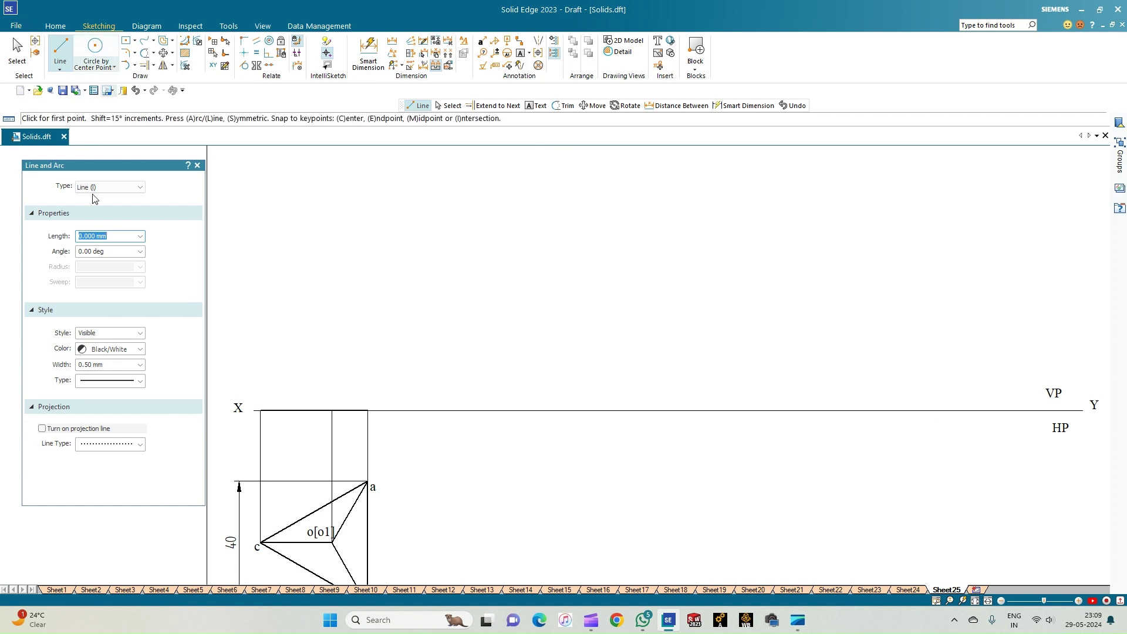
pyautogui.click(141, 364)
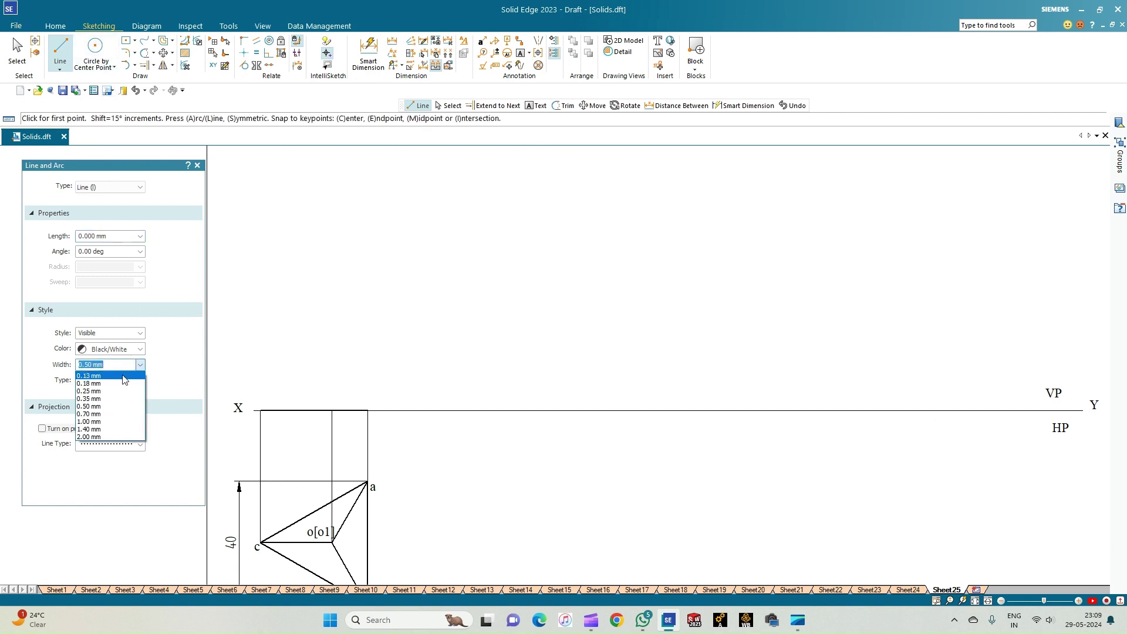
pyautogui.click(124, 376)
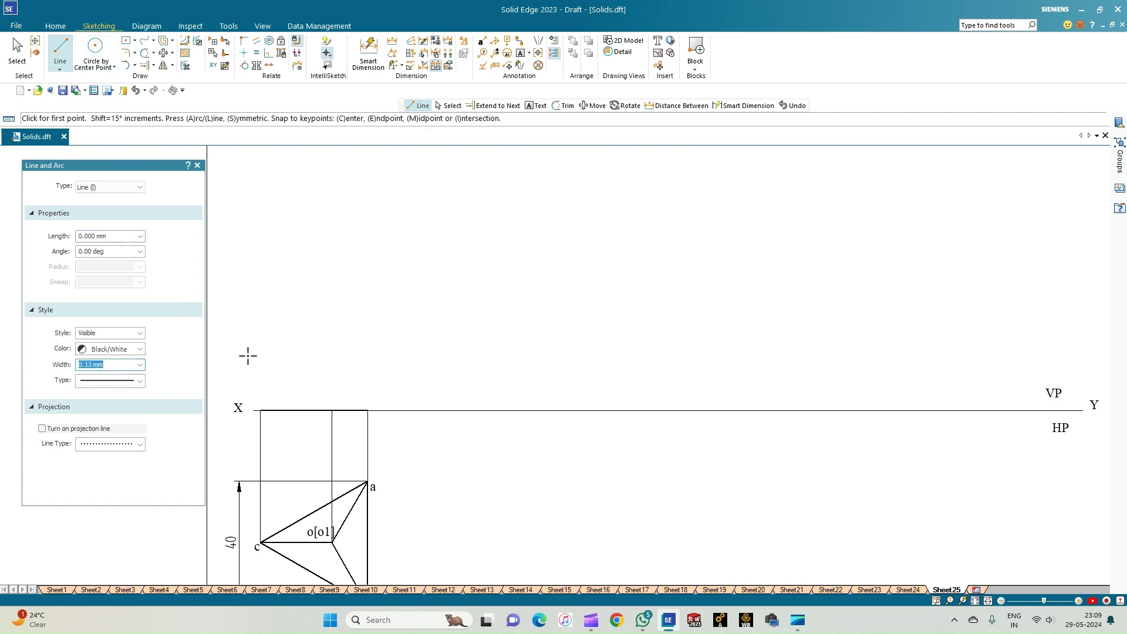
pyautogui.click(332, 411)
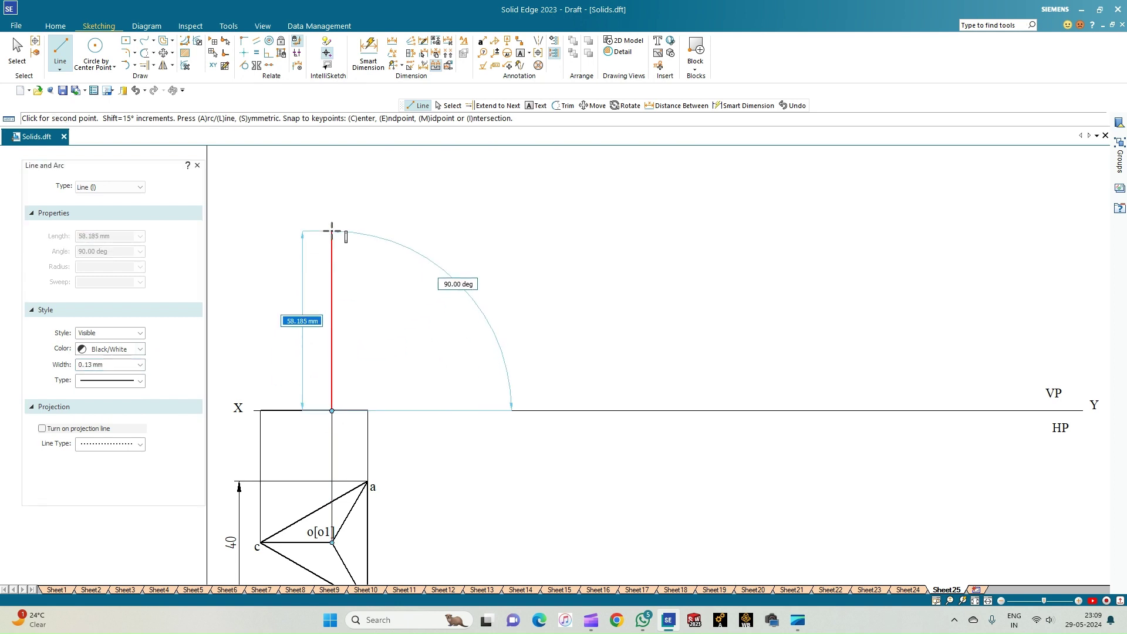
pyautogui.click(140, 381)
pyautogui.click(117, 411)
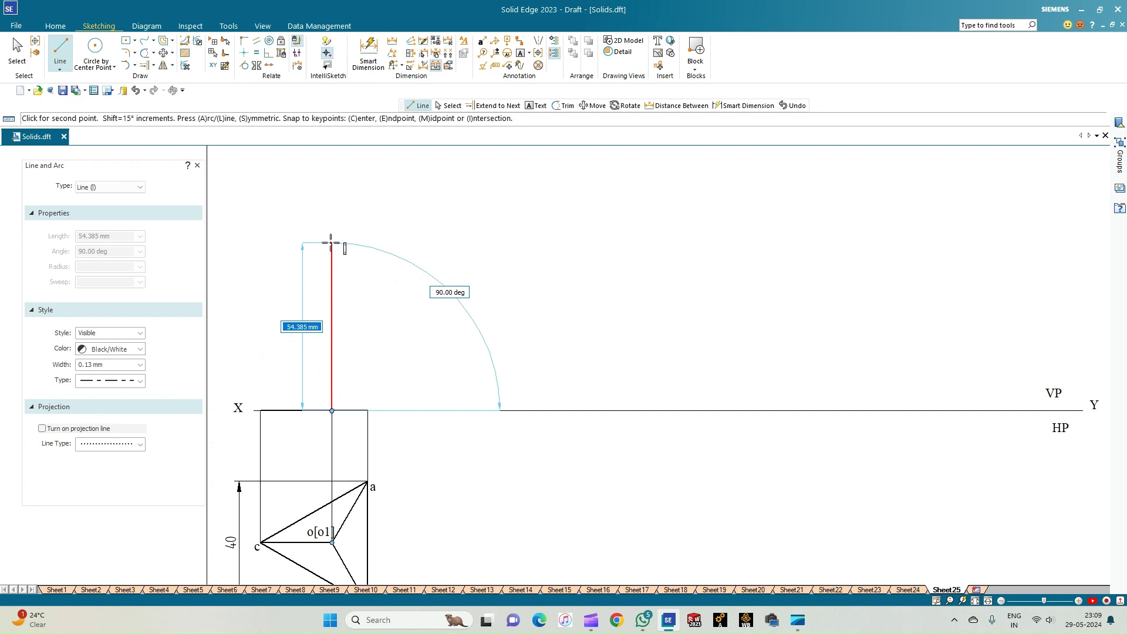
pyautogui.click(347, 261)
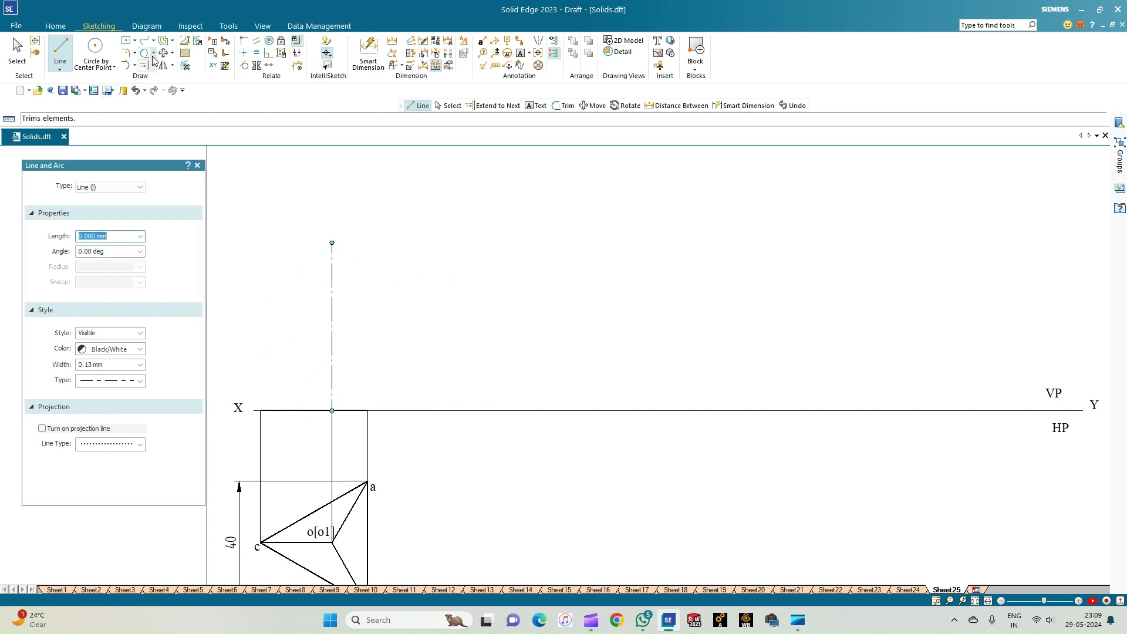
# - Draw a continuous 0.50 mm wide arc of radius 40 mm, centred where c's projector meets XY, crossing the vertical axis
pyautogui.click(134, 65)
pyautogui.click(154, 104)
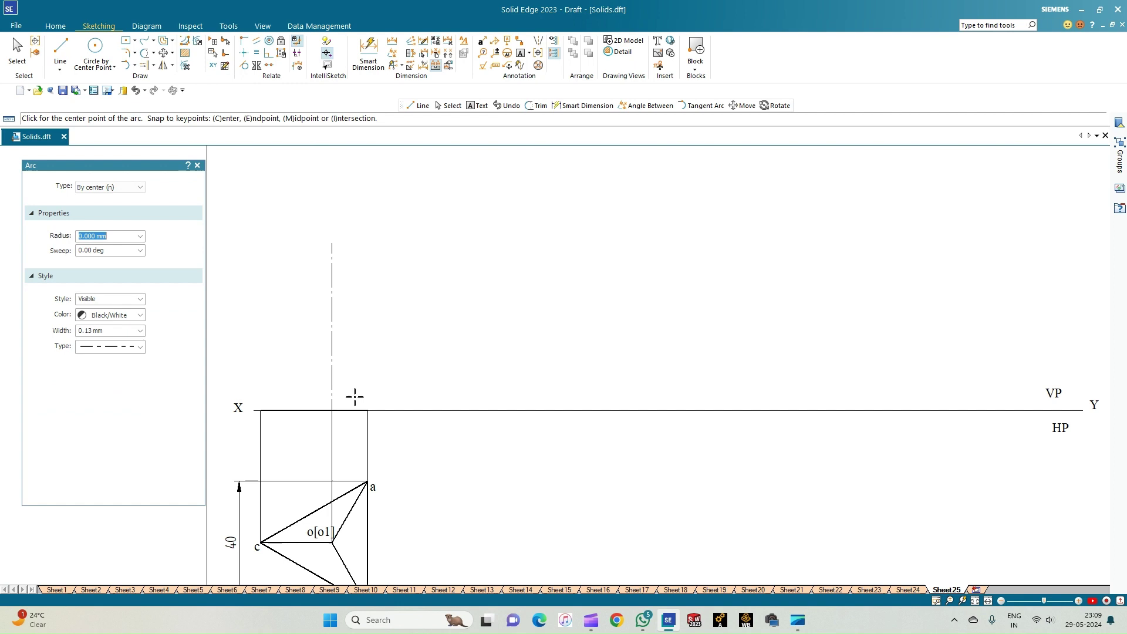
pyautogui.click(261, 410)
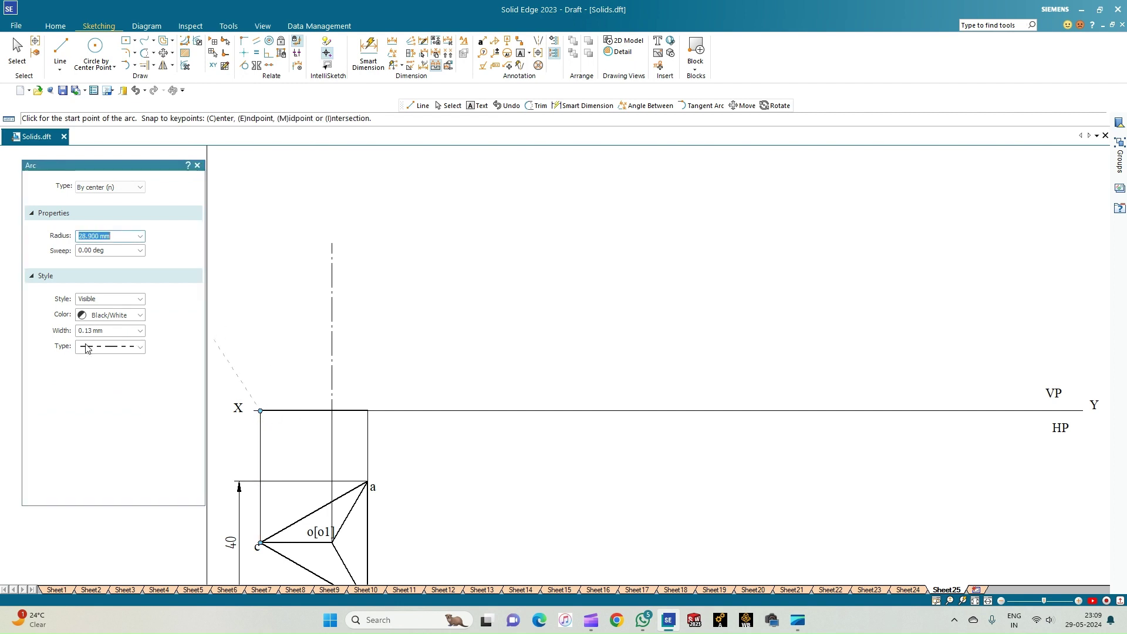
pyautogui.click(139, 347)
pyautogui.click(118, 368)
pyautogui.click(140, 330)
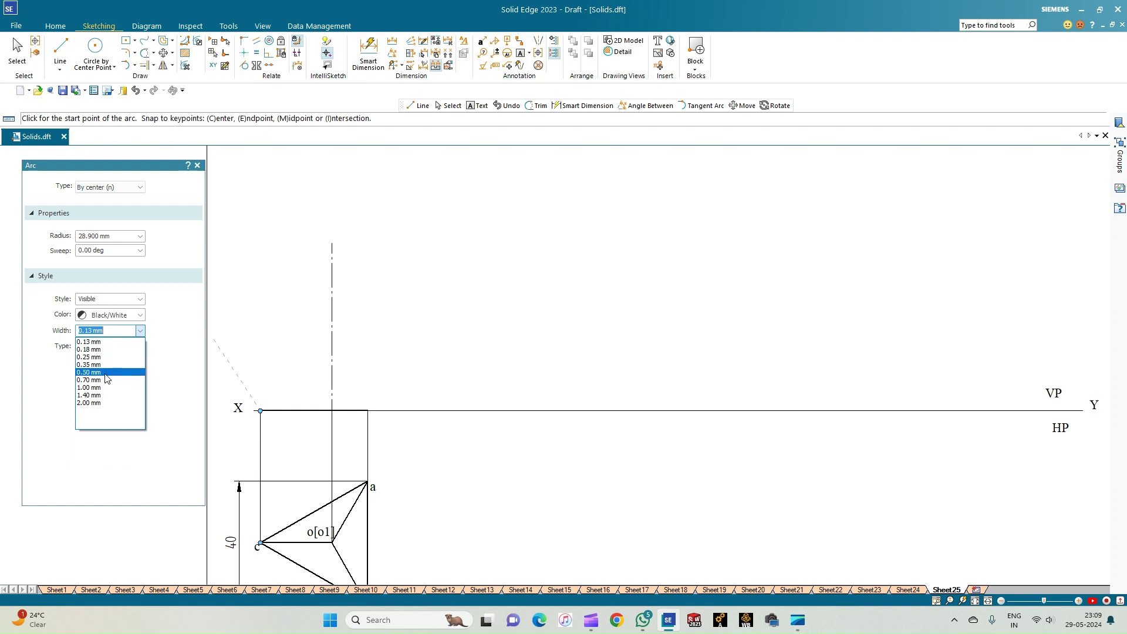
pyautogui.click(107, 372)
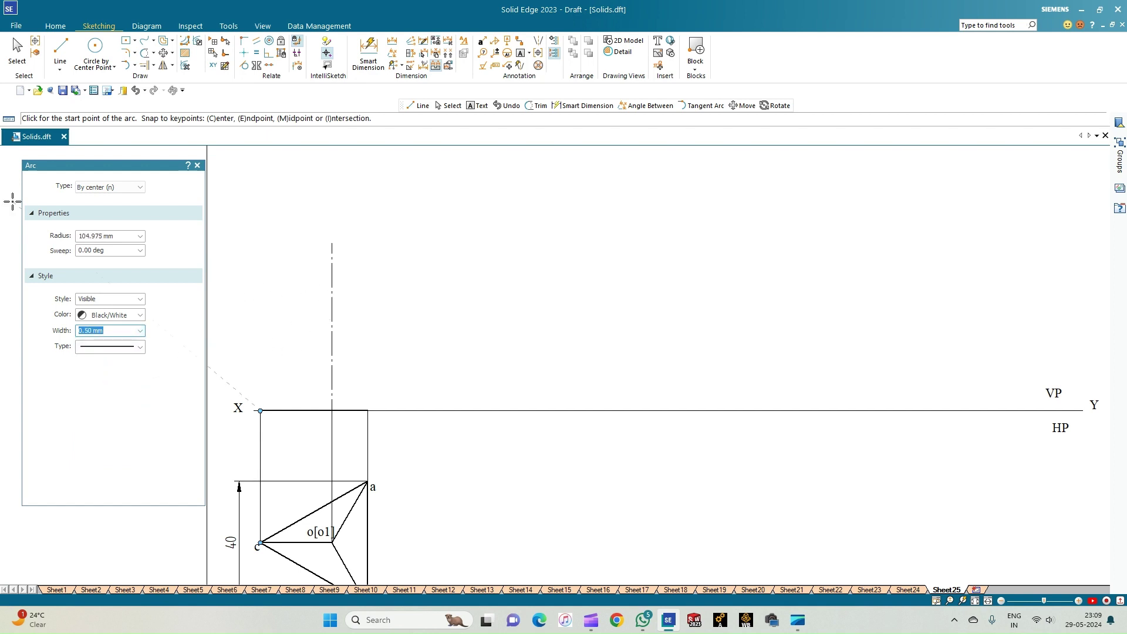
pyautogui.click(116, 237)
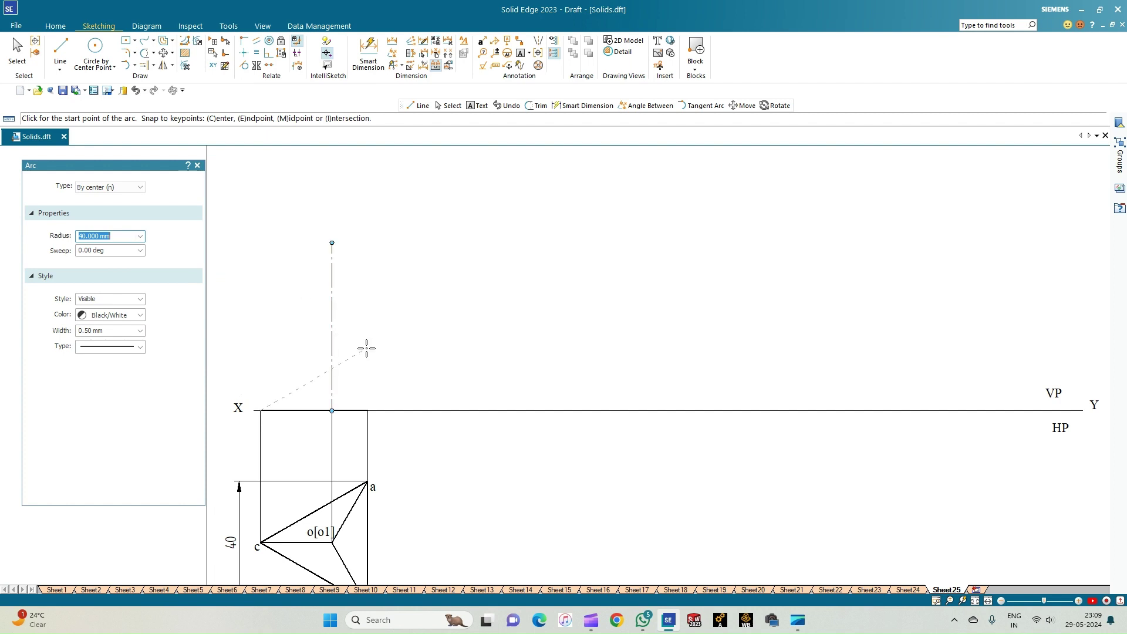
pyautogui.click(344, 297)
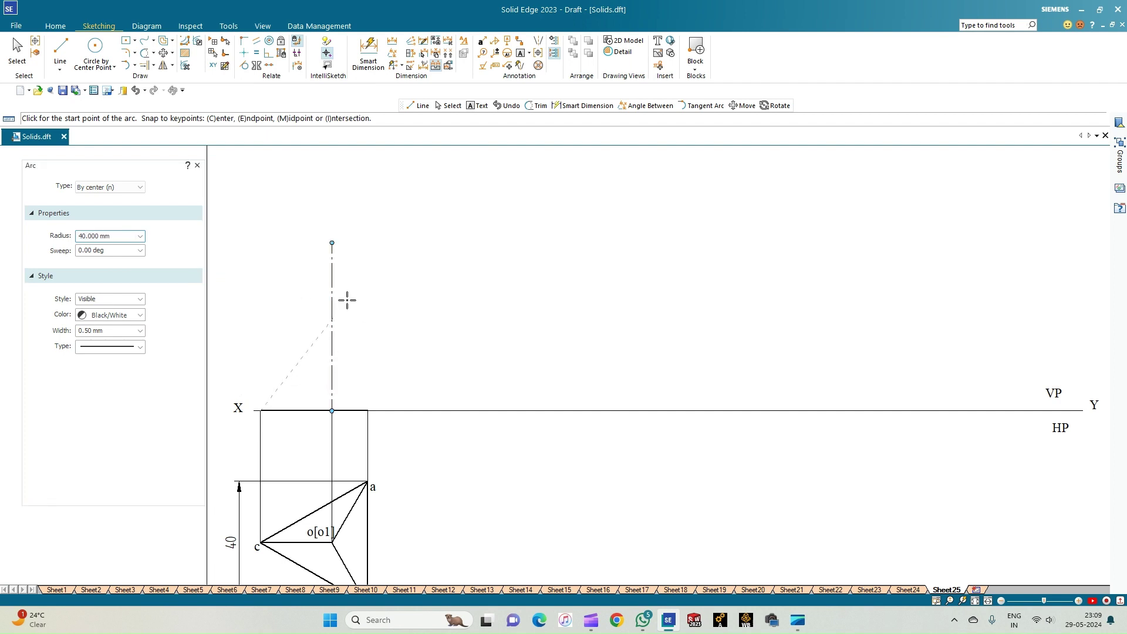
pyautogui.click(307, 284)
# - Draw the front view's two slanted edges from the base line's ends to the point where the arc crosses the axis
pyautogui.scroll(3, 334, 296)
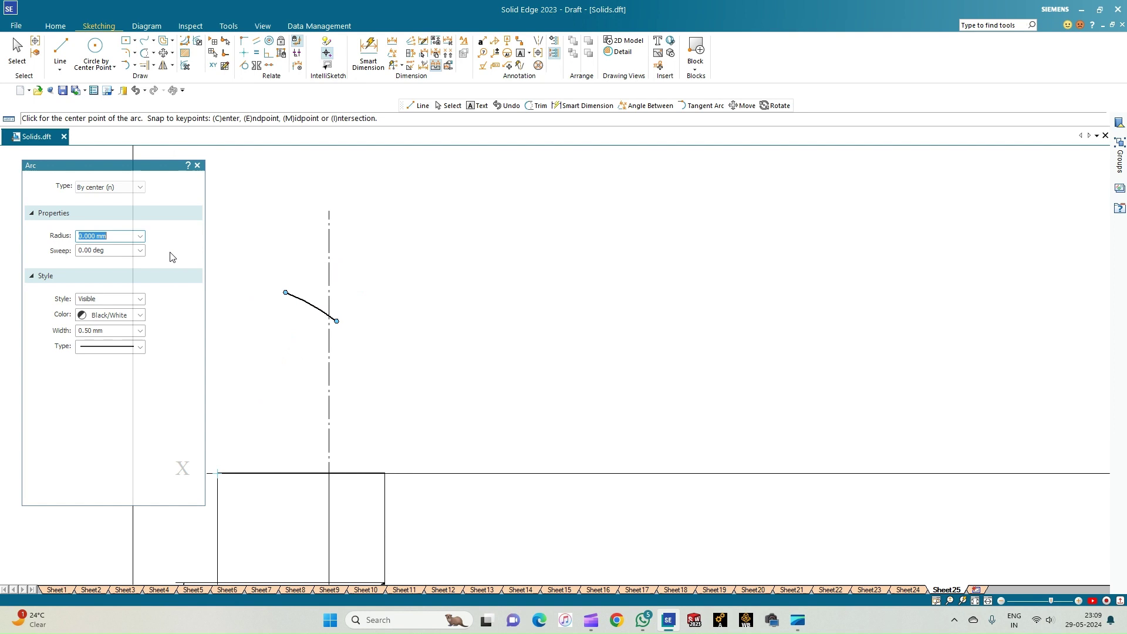
pyautogui.click(58, 59)
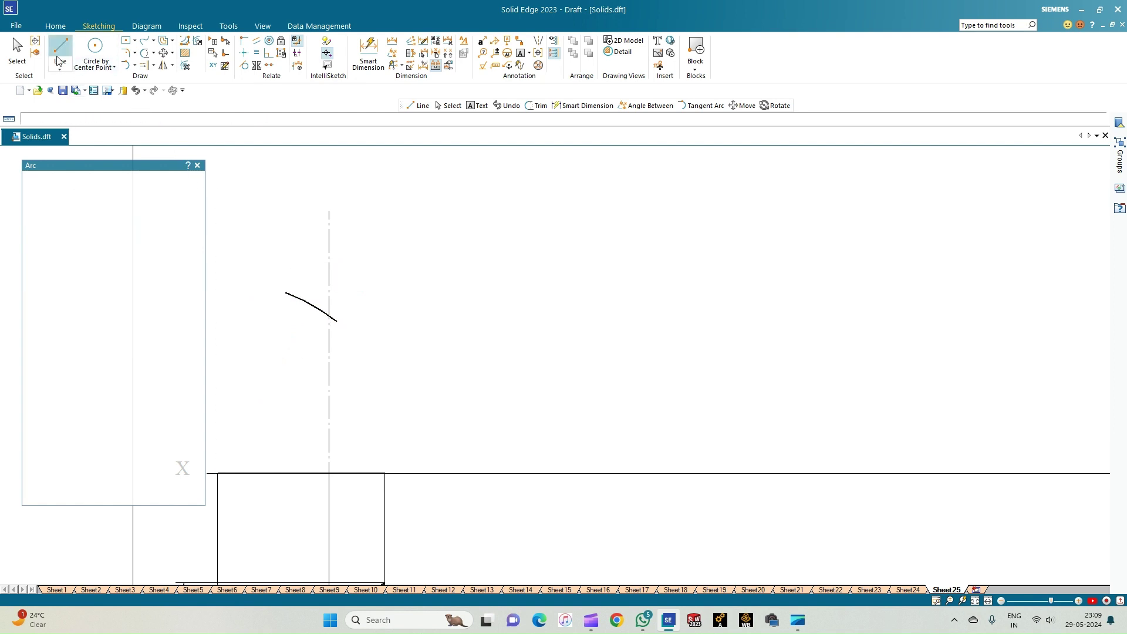
pyautogui.click(218, 473)
pyautogui.scroll(2, 285, 356)
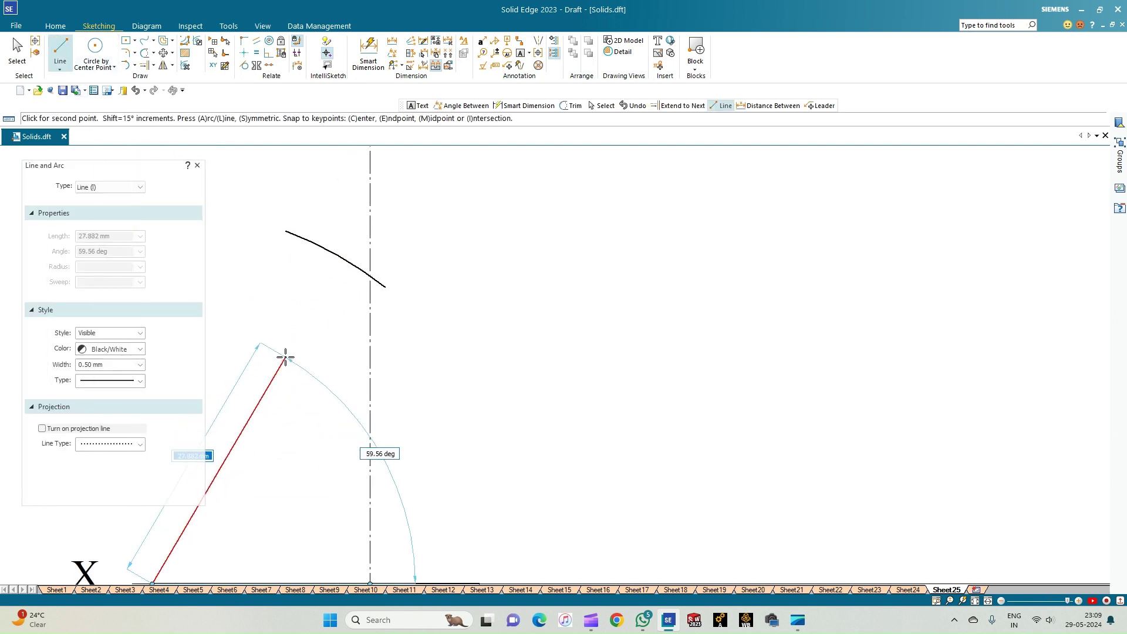
pyautogui.click(370, 278)
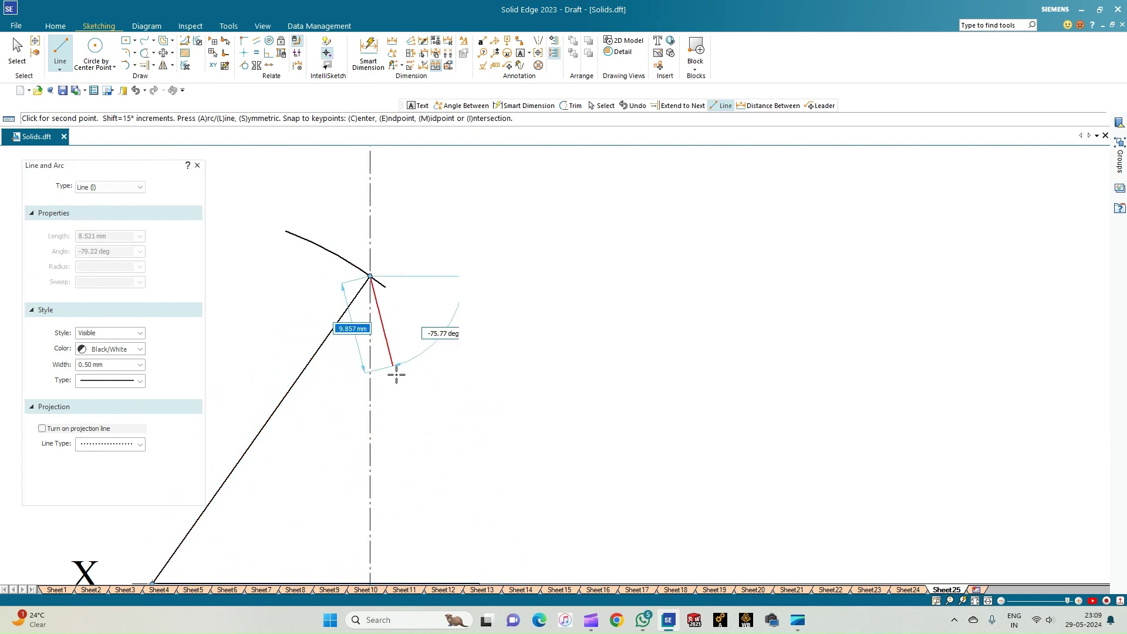
pyautogui.scroll(-2, 402, 421)
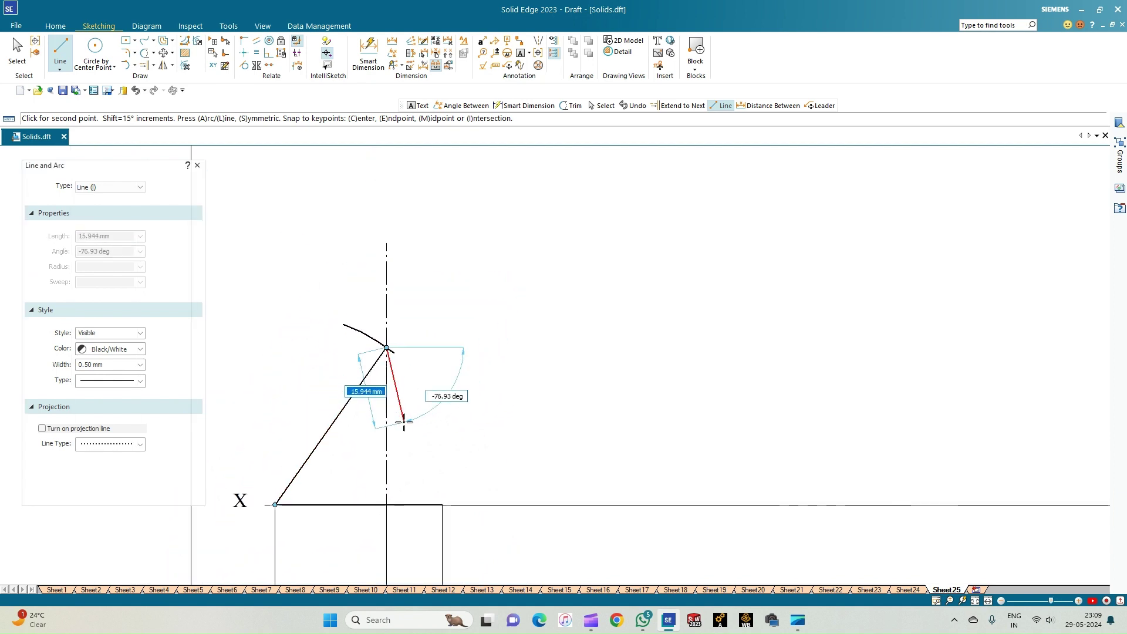
pyautogui.click(442, 504)
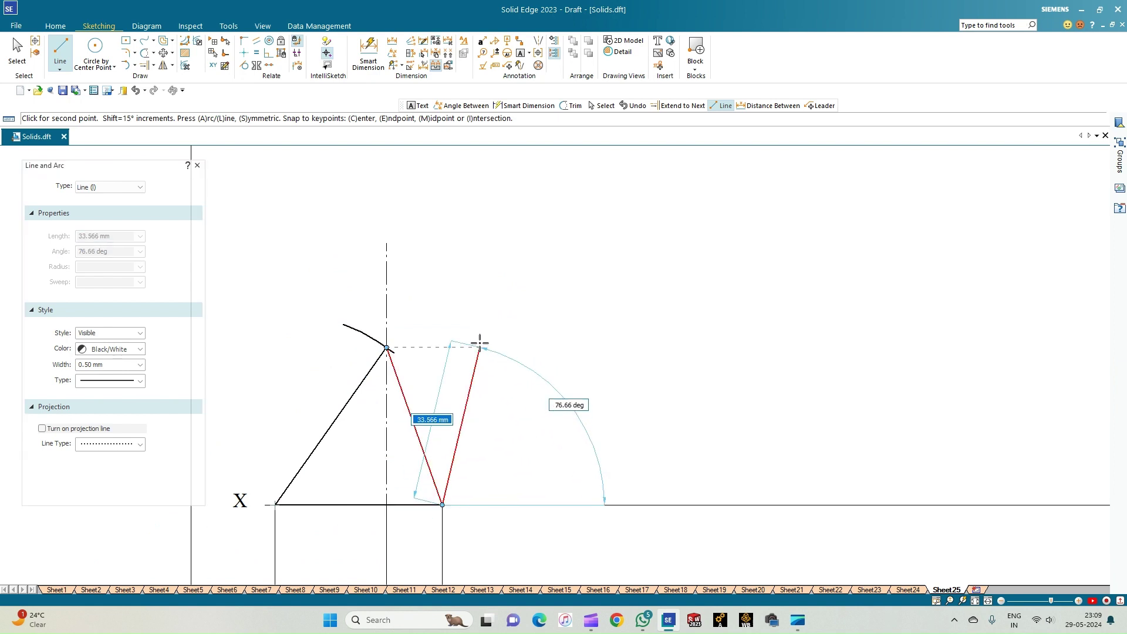
pyautogui.rightClick(479, 341)
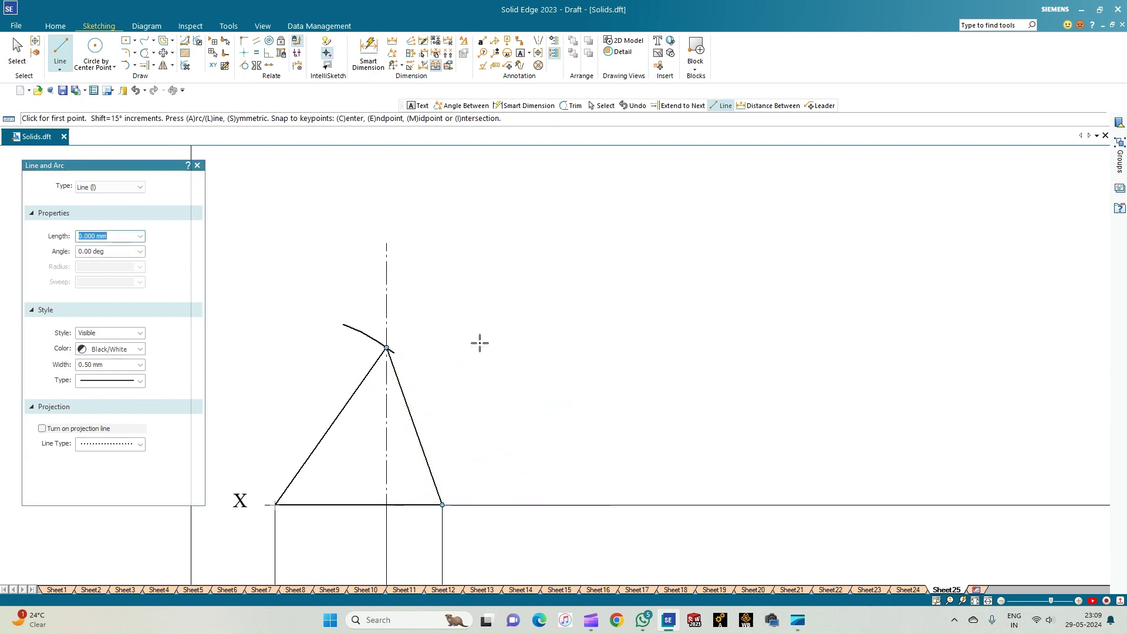
# - Trim away the leftover arc pieces at the apex and the part of the dash-dot axis above it
pyautogui.click(146, 54)
pyautogui.click(365, 332)
pyautogui.scroll(3, 403, 362)
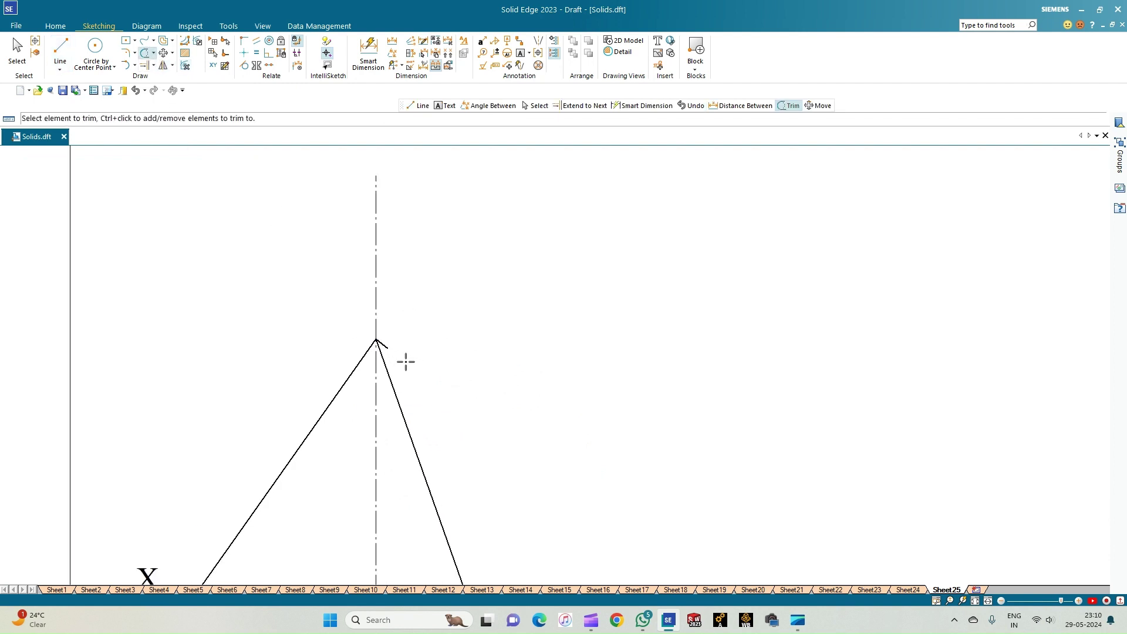
pyautogui.click(359, 296)
pyautogui.scroll(-3, 264, 338)
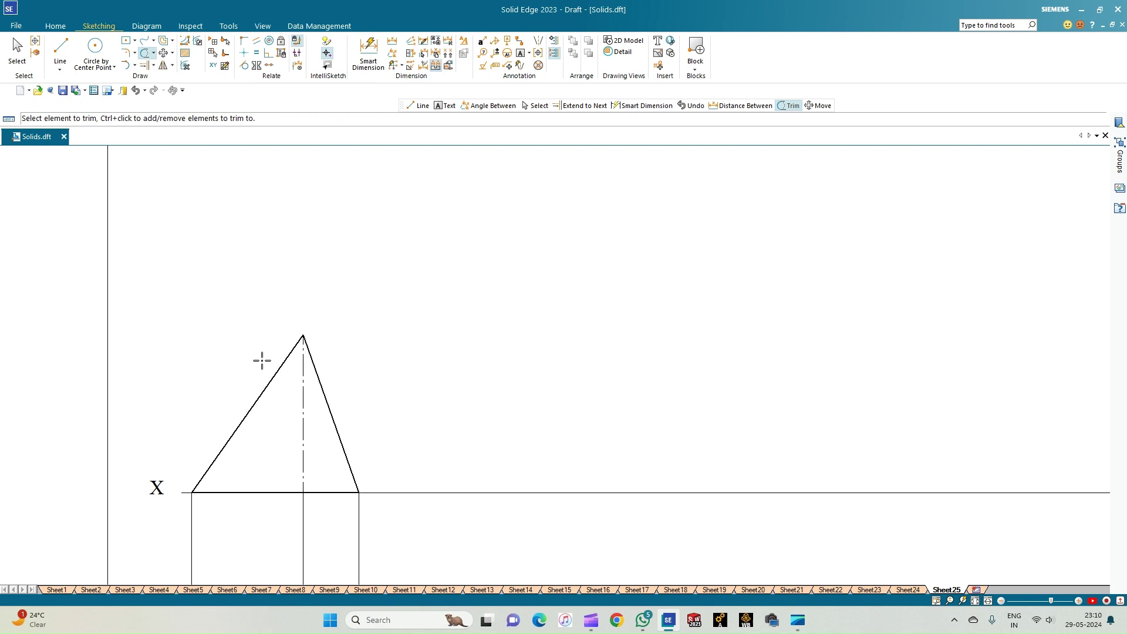
pyautogui.scroll(-3, 305, 423)
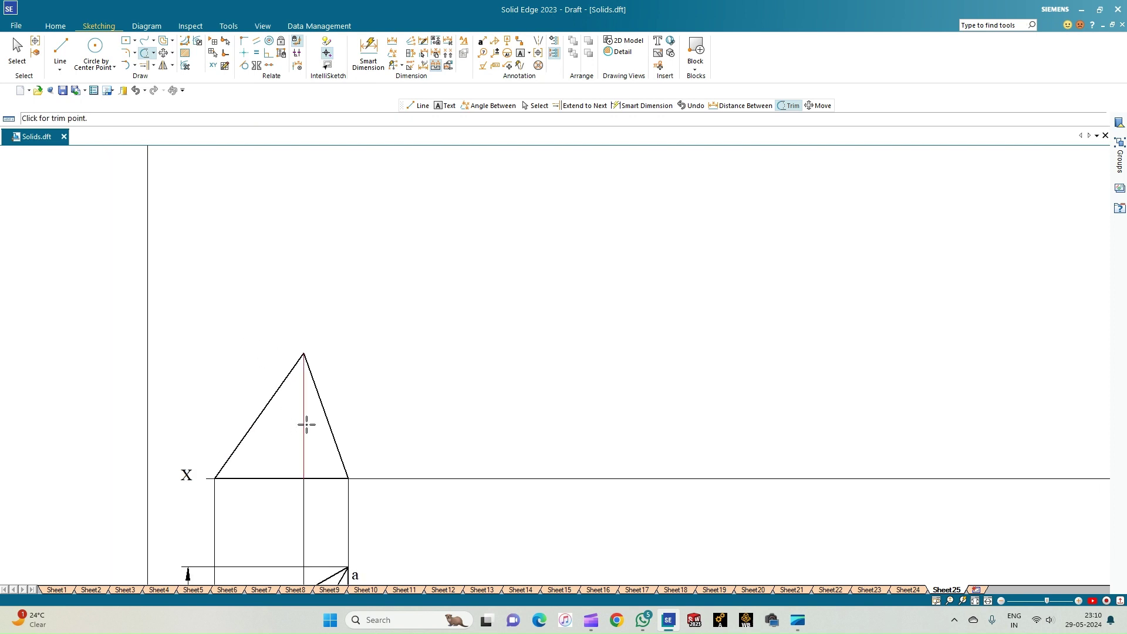
# - Label the front view's base ends b'(a') and c', its apex o', and the axis foot o1'
pyautogui.click(975, 600)
pyautogui.scroll(4, 478, 490)
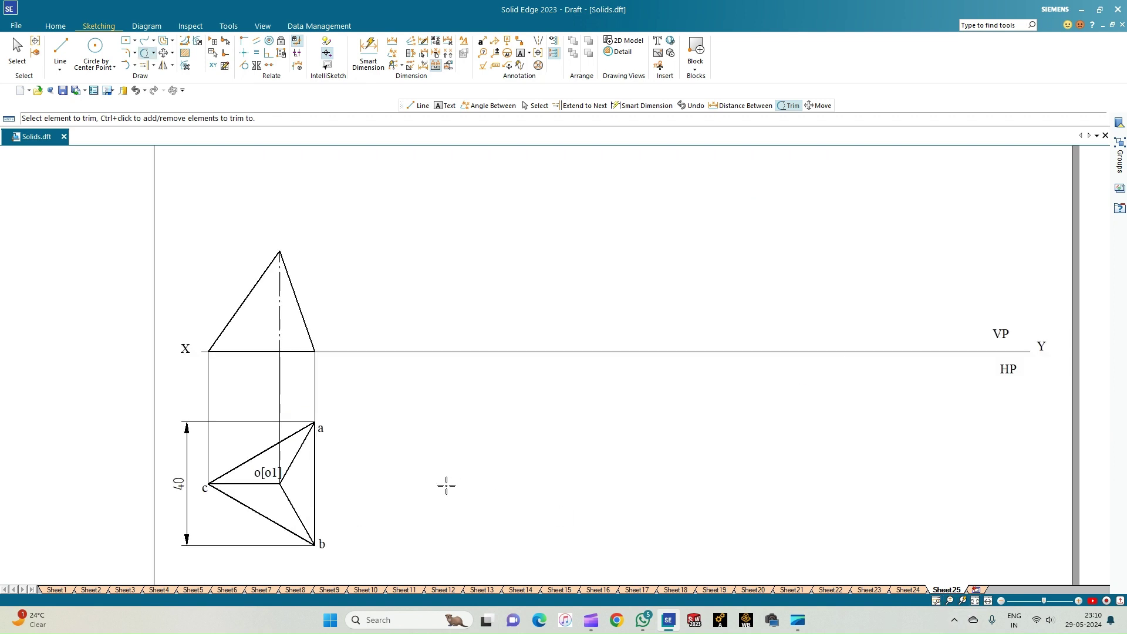
pyautogui.click(520, 53)
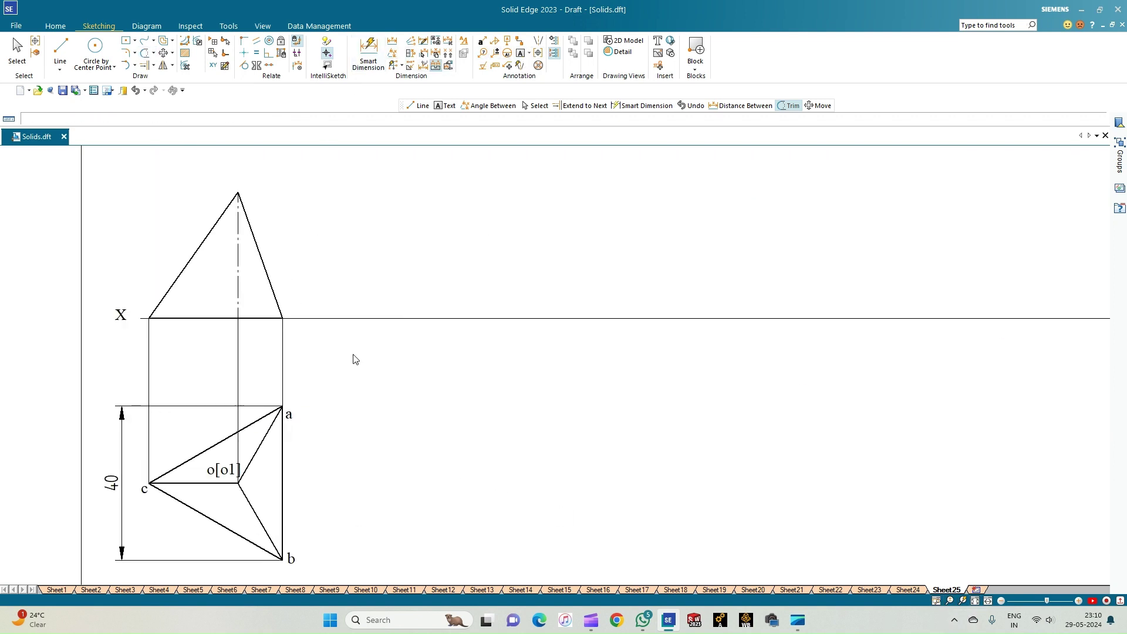
pyautogui.click(282, 293)
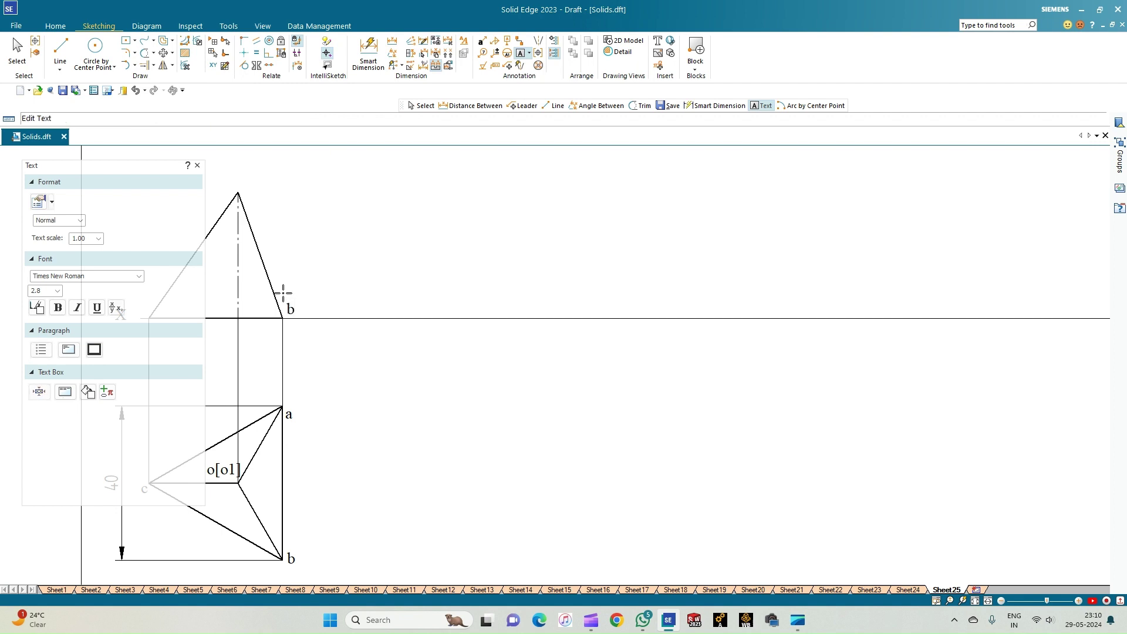
pyautogui.write("b'(a")
pyautogui.click(240, 196)
pyautogui.write("o'")
pyautogui.click(974, 601)
pyautogui.scroll(3, 275, 397)
pyautogui.write("'")
pyautogui.click(311, 383)
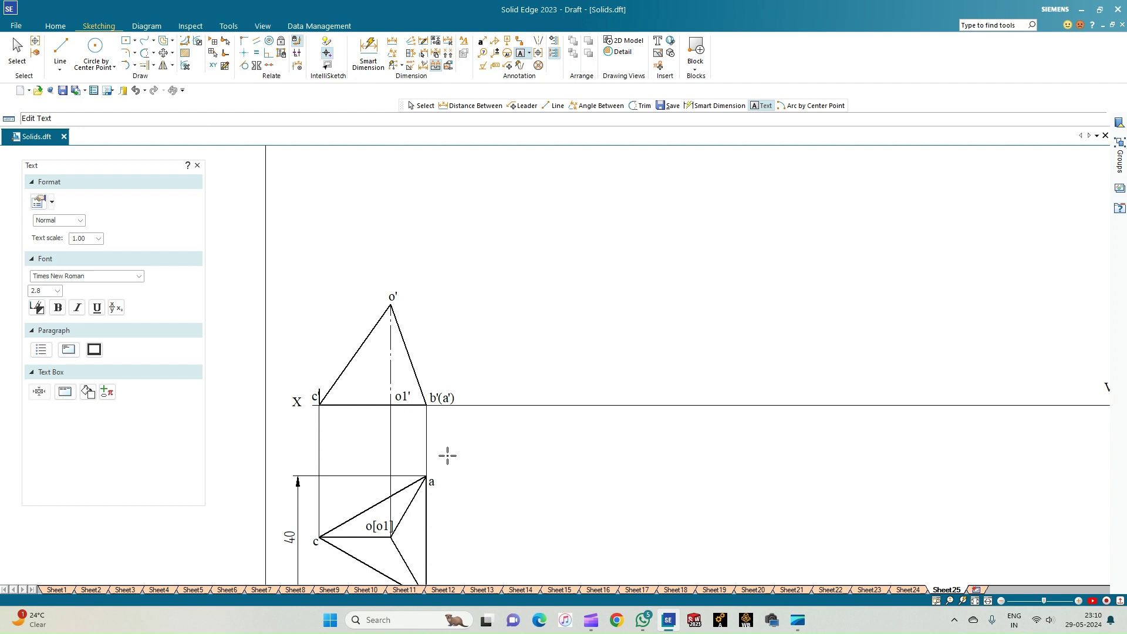
# - Check the length of the front view's slanted edge c'o' with Smart Dimension, without placing a dimension
pyautogui.click(368, 57)
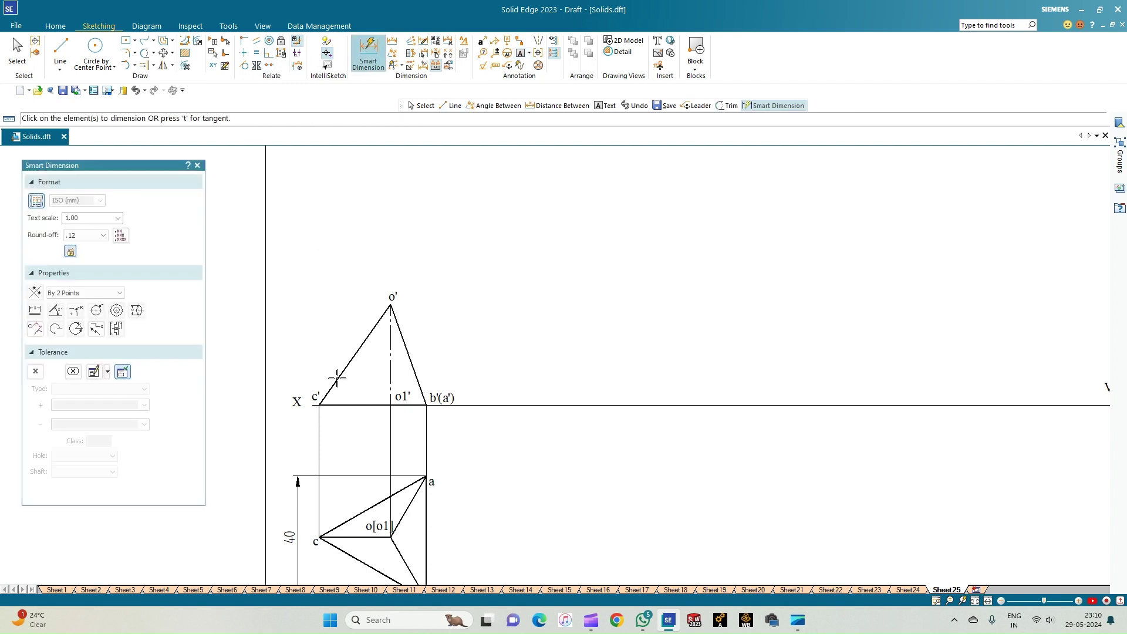
pyautogui.click(345, 364)
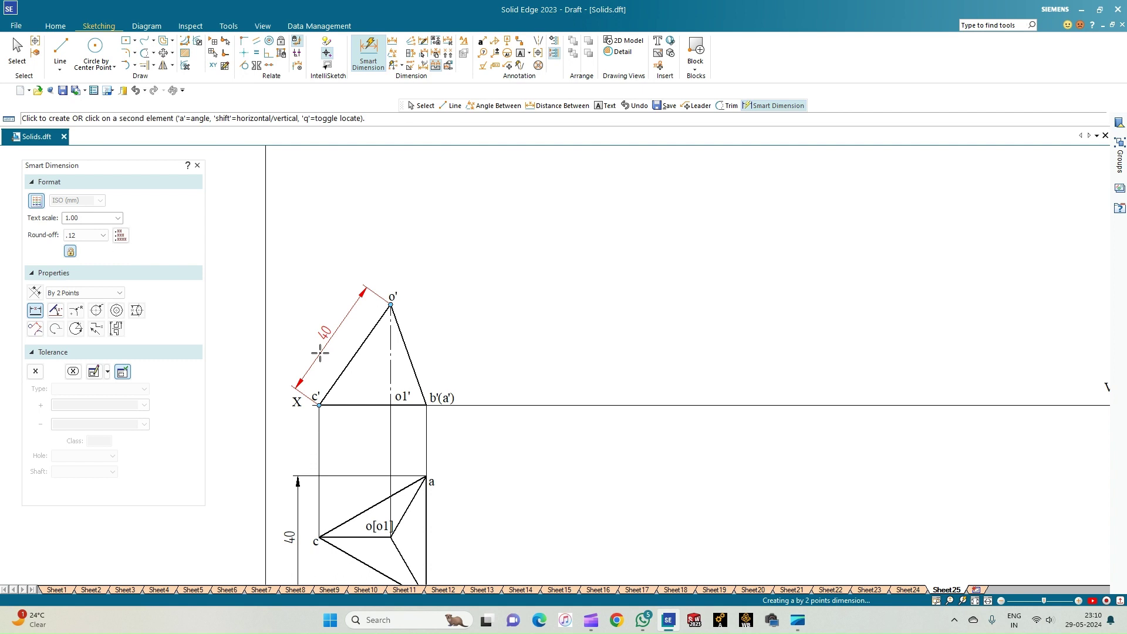
pyautogui.rightClick(320, 353)
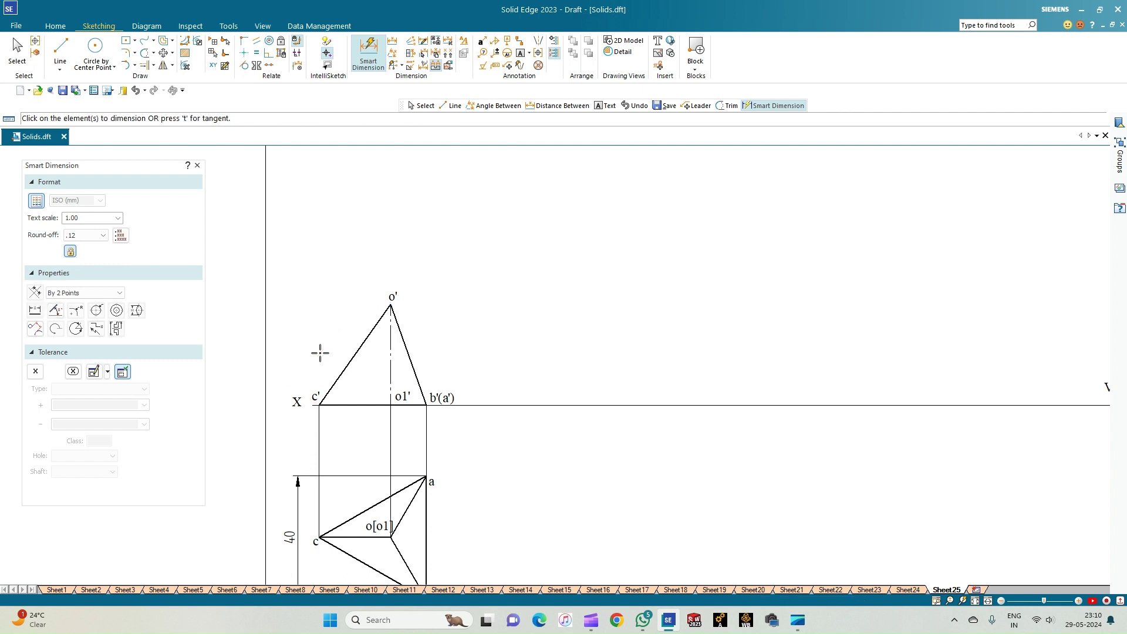
pyautogui.scroll(-1, 413, 315)
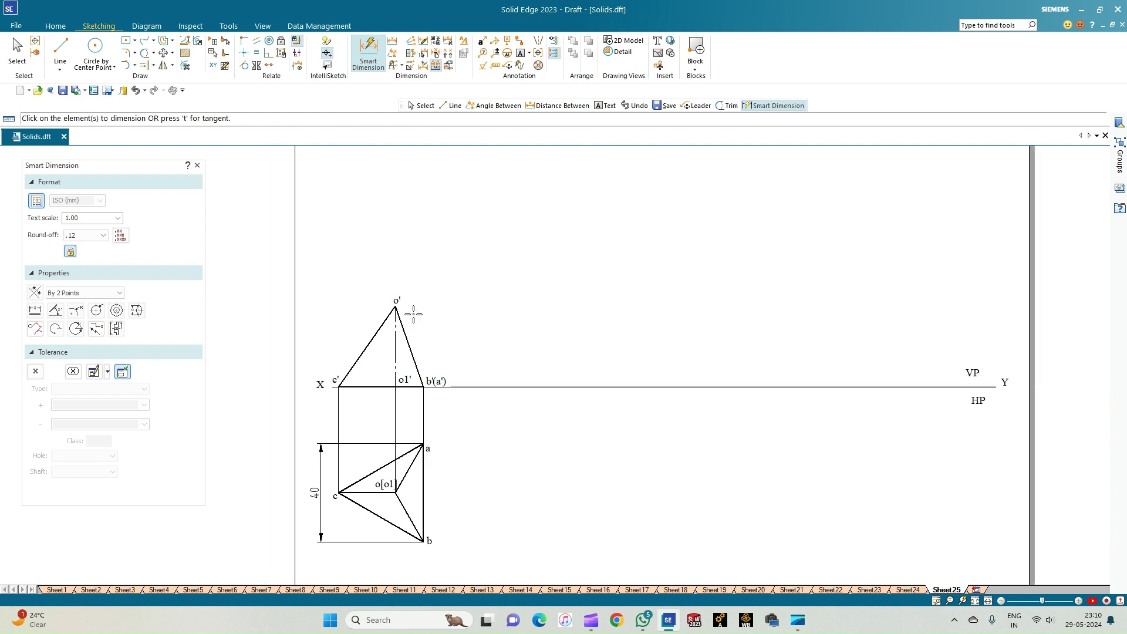
pyautogui.click(987, 600)
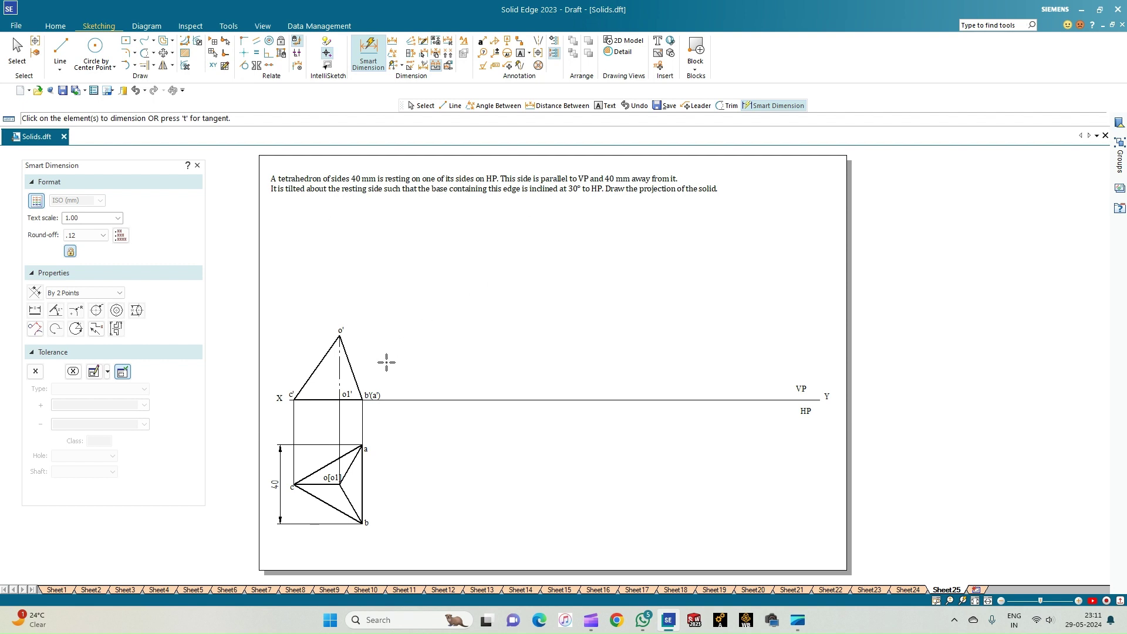
pyautogui.scroll(3, 338, 363)
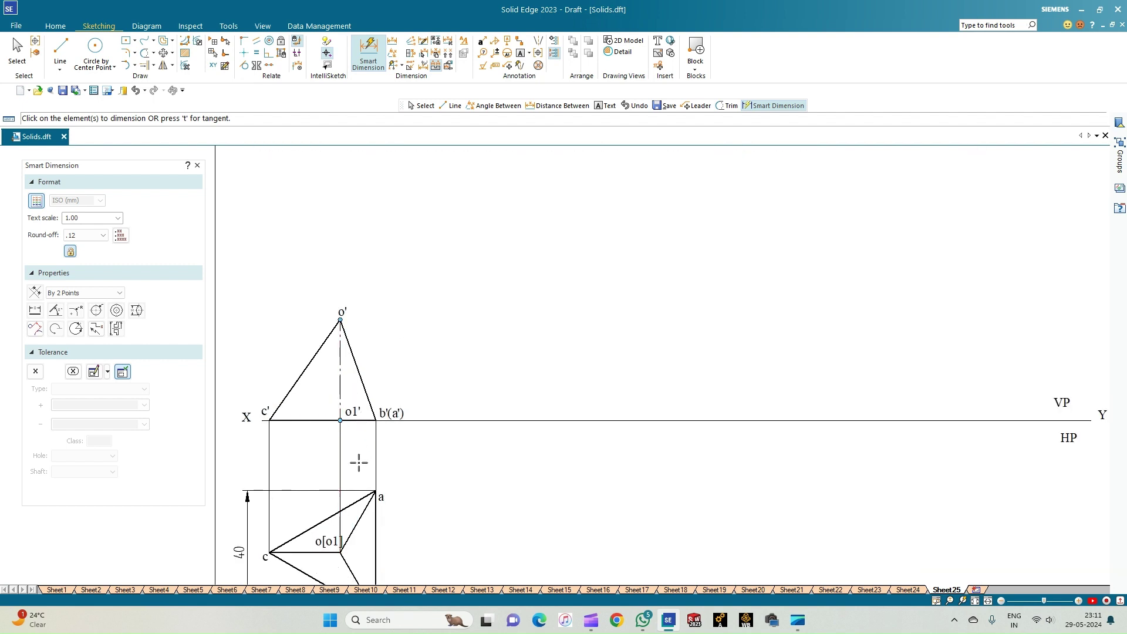
pyautogui.scroll(-1, 359, 463)
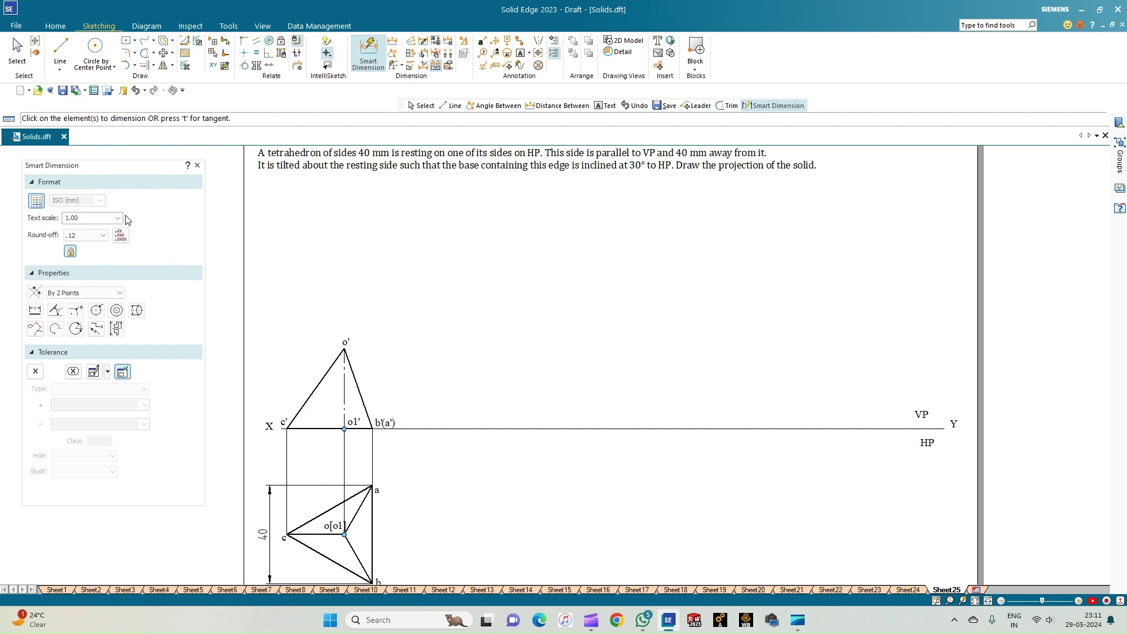
pyautogui.press('Escape')
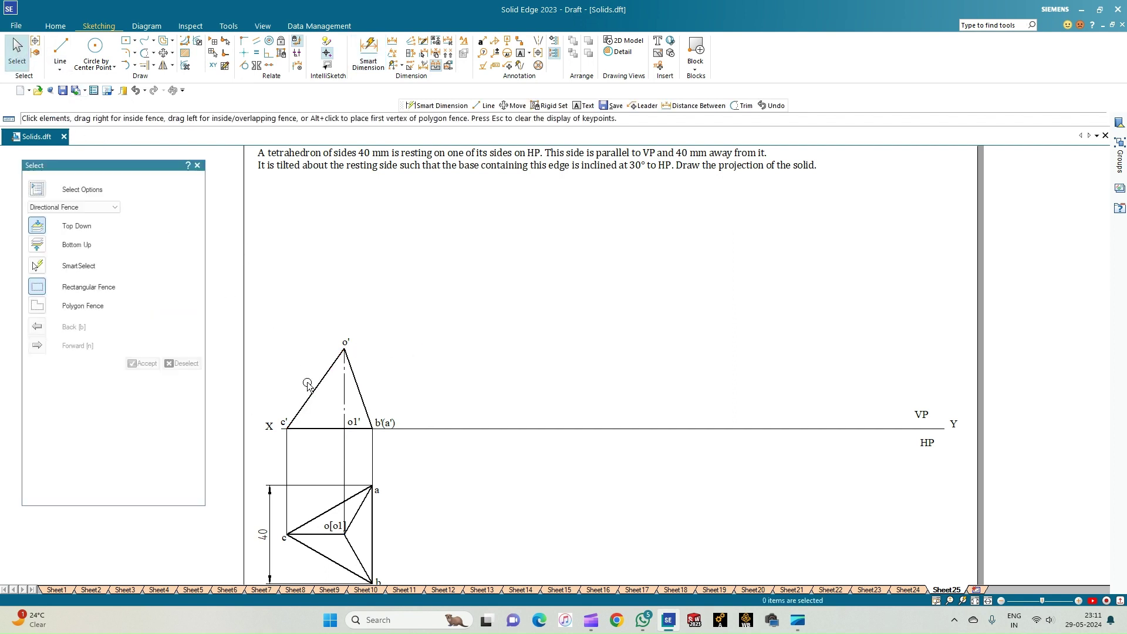
# - Copy the front view triangle with its axis and all labels along XY to the right, using b'(a') as base point
pyautogui.click(312, 389)
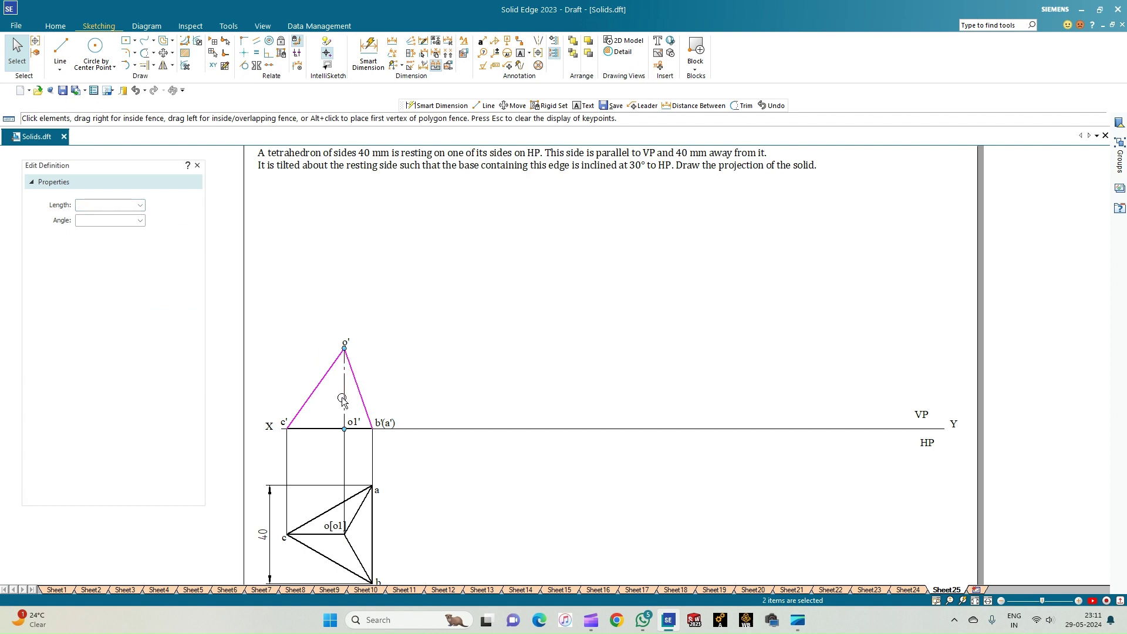
pyautogui.keyDown('ctrl'); pyautogui.click(310, 429); pyautogui.keyUp('ctrl')
pyautogui.scroll(2, 351, 449)
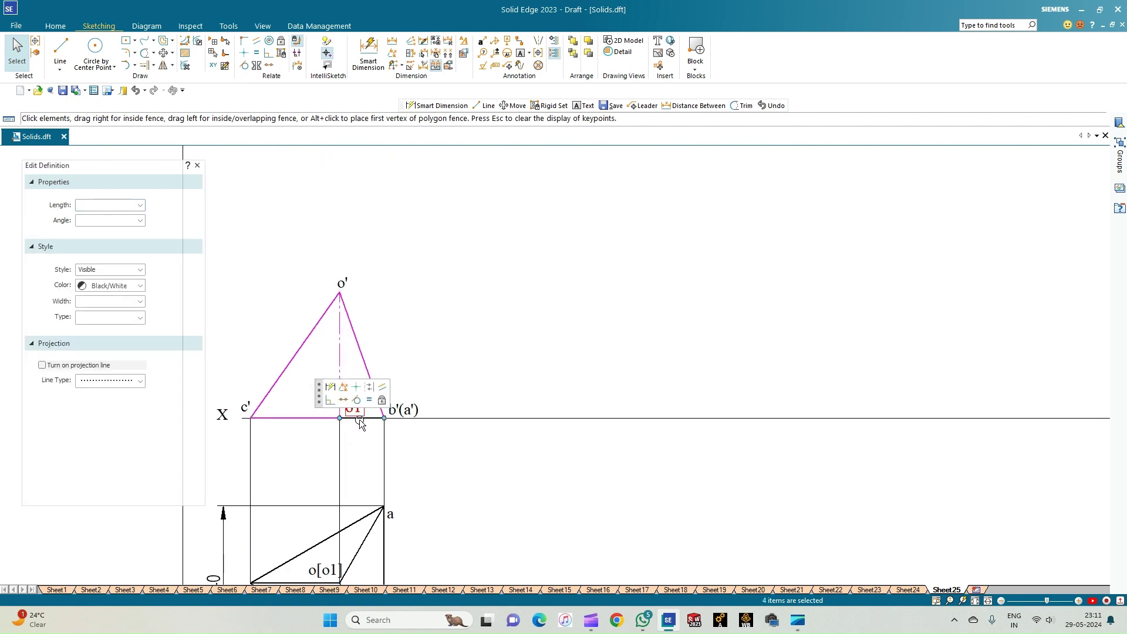
pyautogui.keyDown('ctrl'); pyautogui.click(358, 419); pyautogui.keyUp('ctrl')
pyautogui.keyDown('ctrl'); pyautogui.click(403, 410); pyautogui.keyUp('ctrl')
pyautogui.keyDown('ctrl'); pyautogui.click(342, 283); pyautogui.keyUp('ctrl')
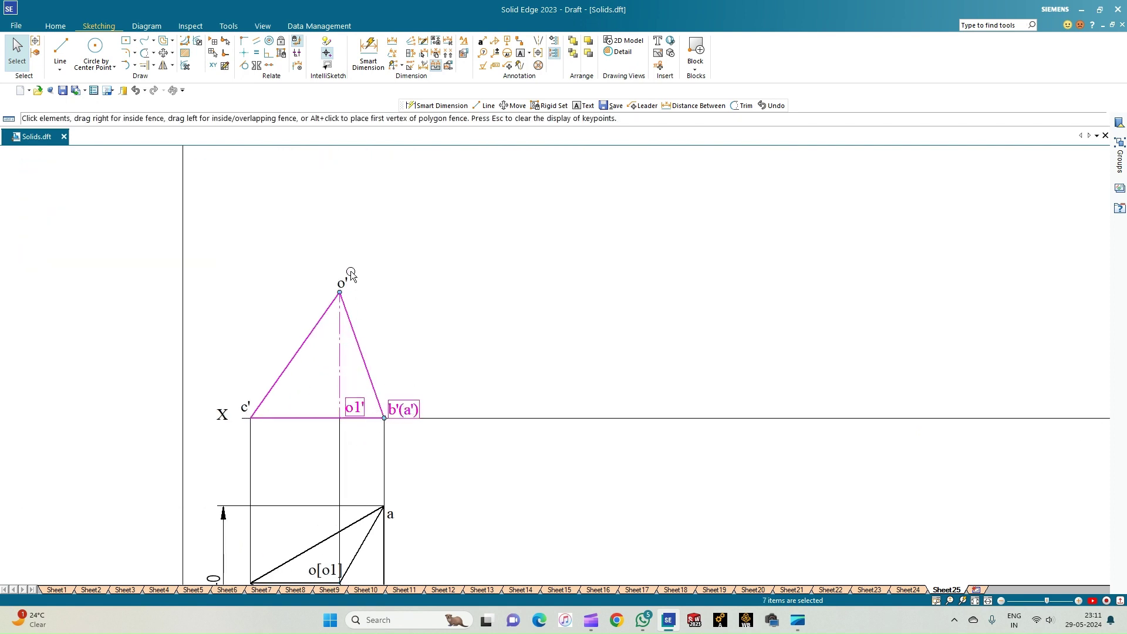
pyautogui.keyDown('ctrl'); pyautogui.click(246, 407); pyautogui.keyUp('ctrl')
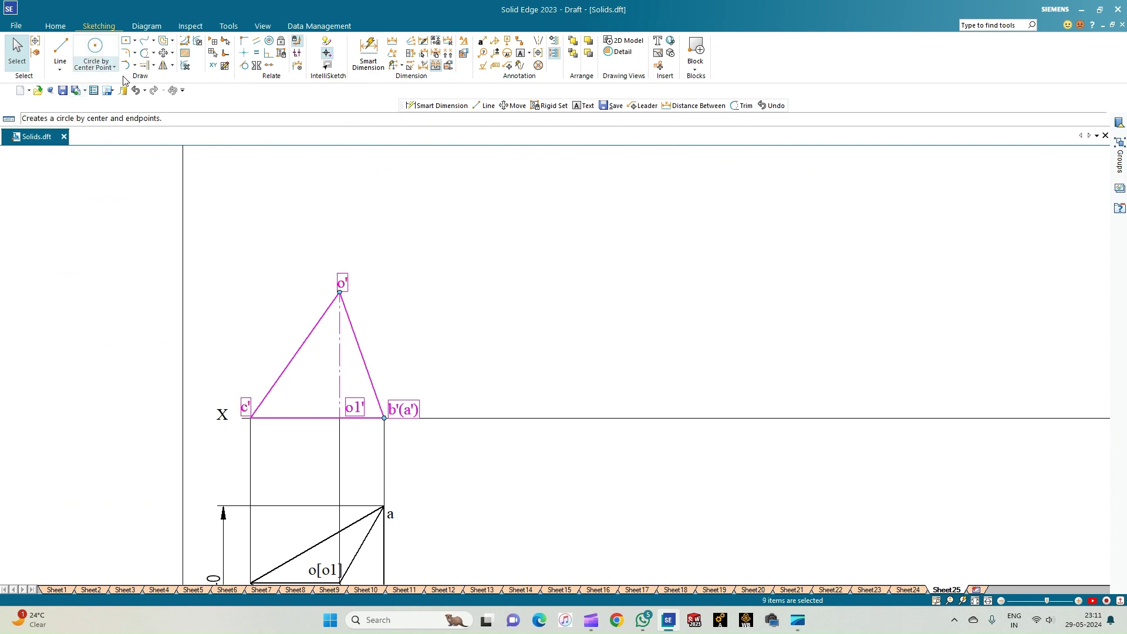
pyautogui.click(163, 52)
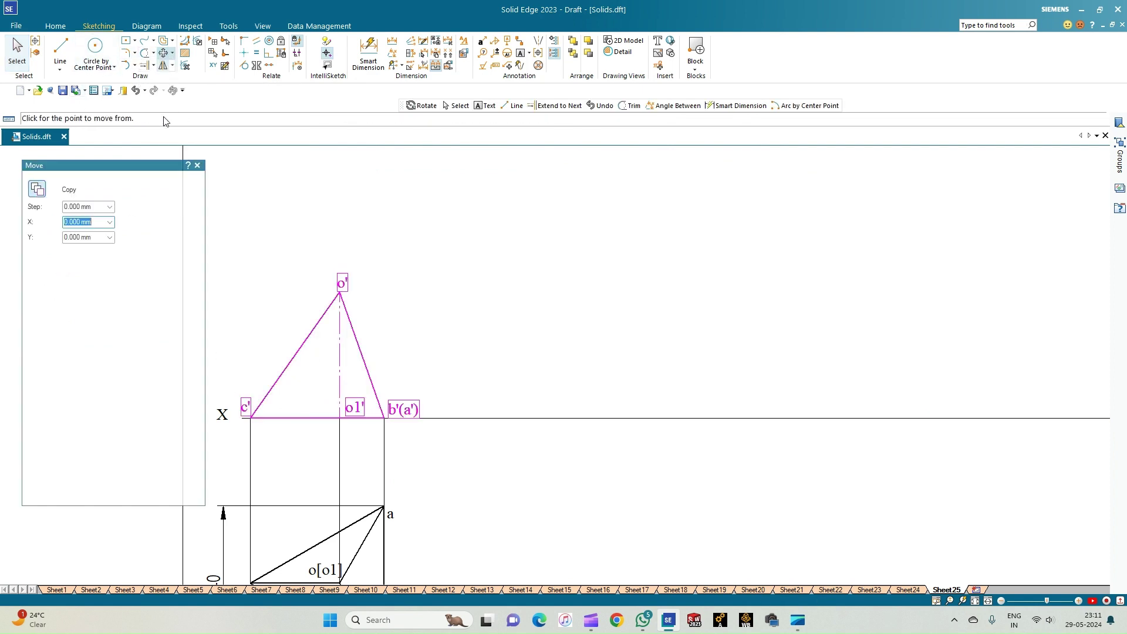
pyautogui.click(384, 417)
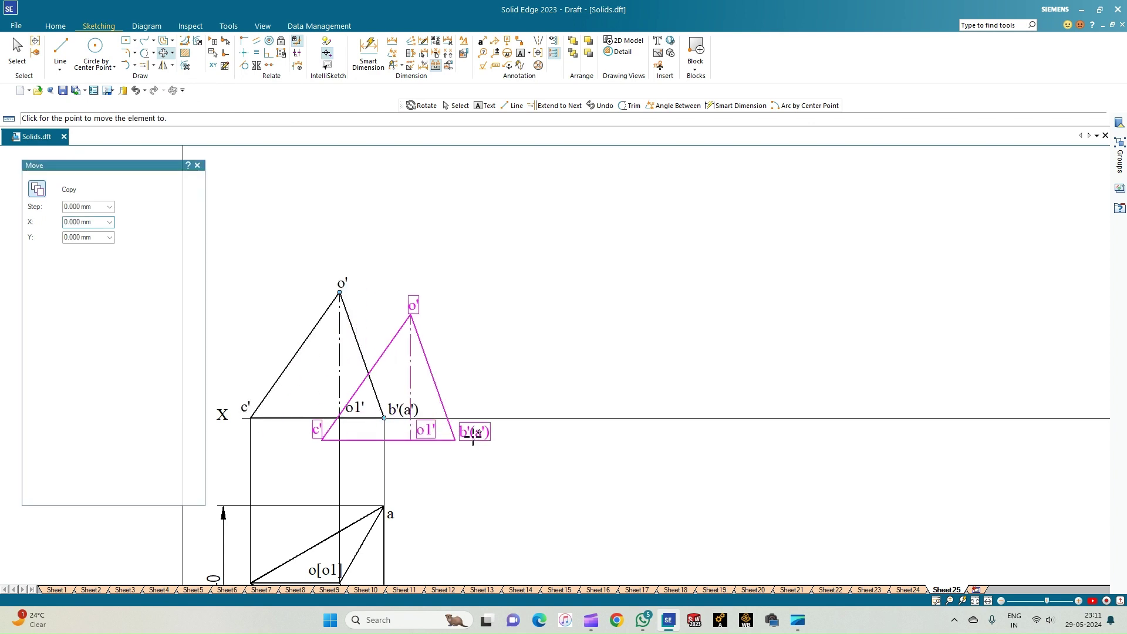
pyautogui.click(593, 418)
# - Rotate the copied front view 30° about b'(a') so that c' lifts above XY
pyautogui.click(174, 54)
pyautogui.click(182, 78)
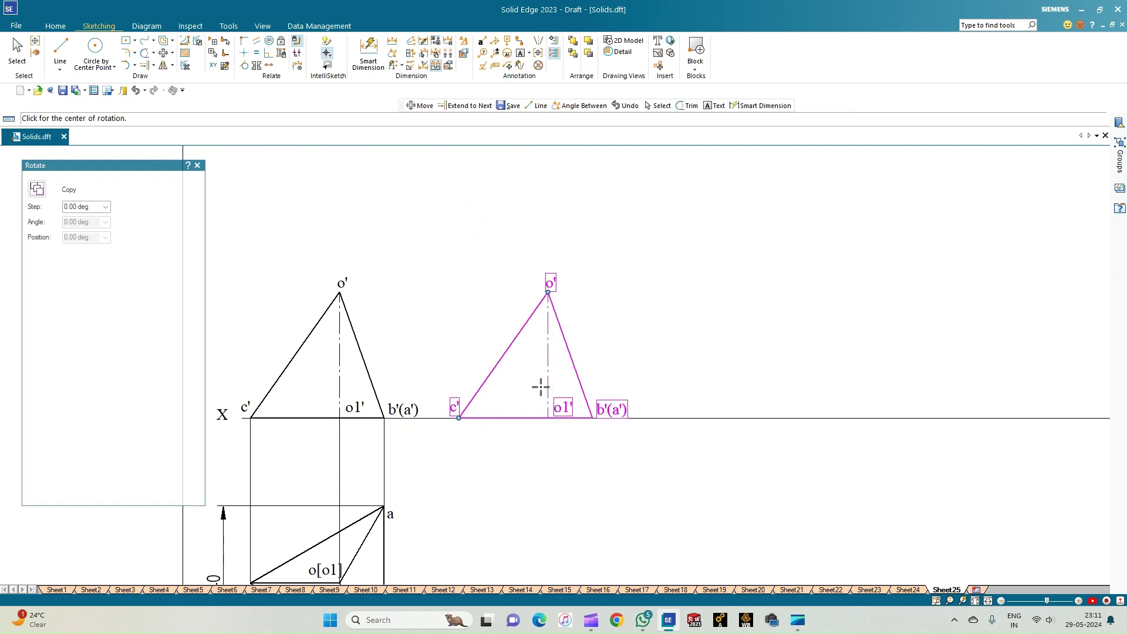
pyautogui.click(592, 418)
pyautogui.click(458, 417)
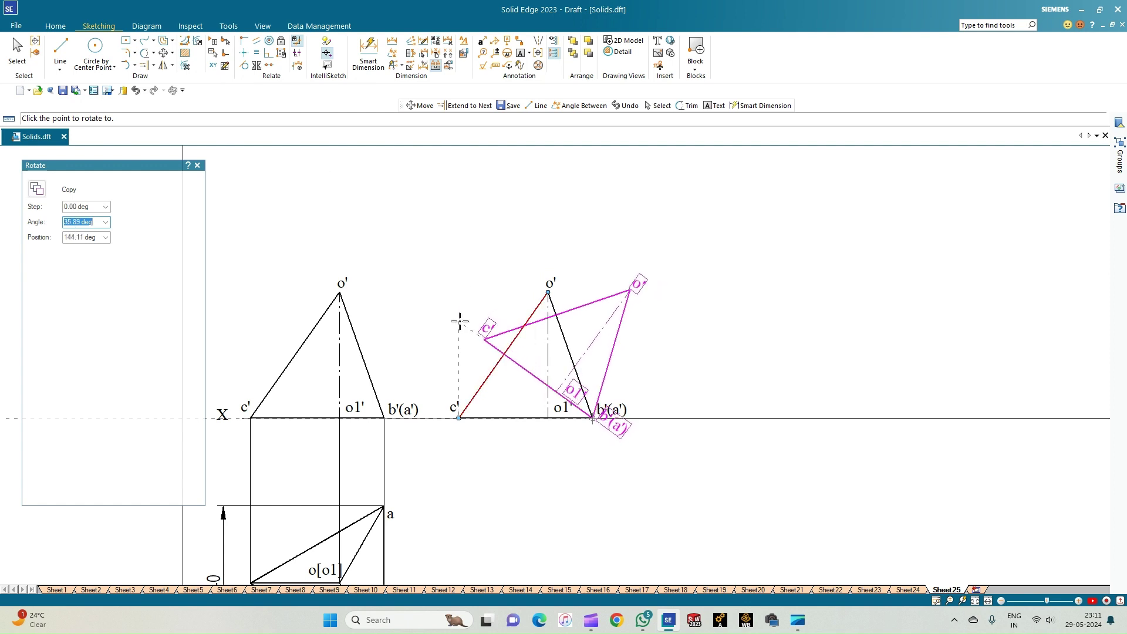
pyautogui.write('30')
pyautogui.press('Tab')
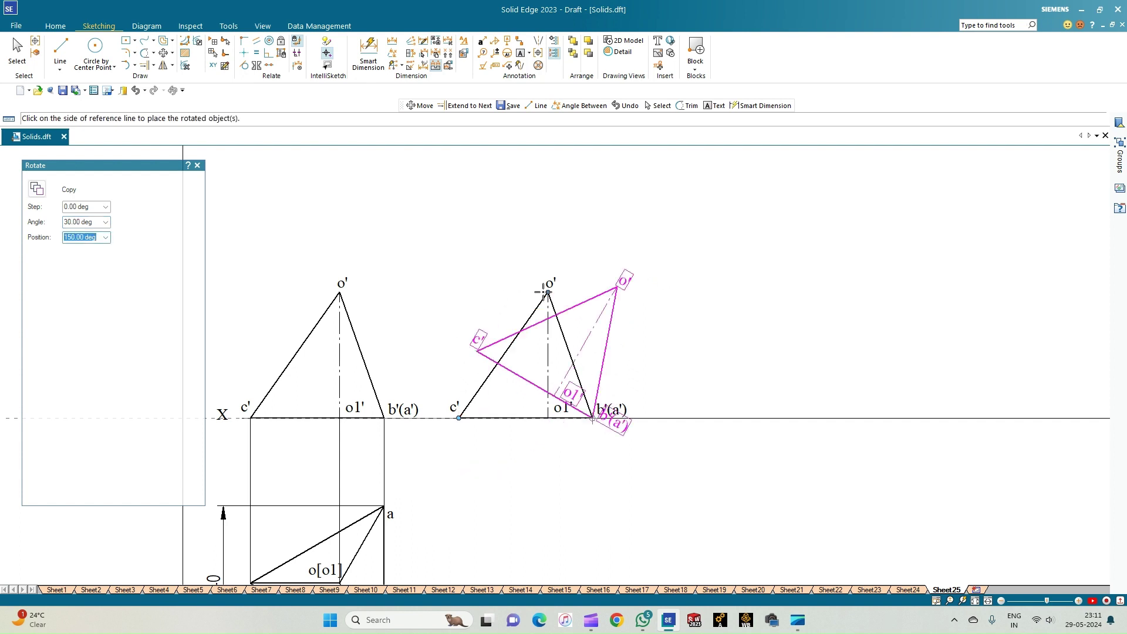
pyautogui.click(546, 291)
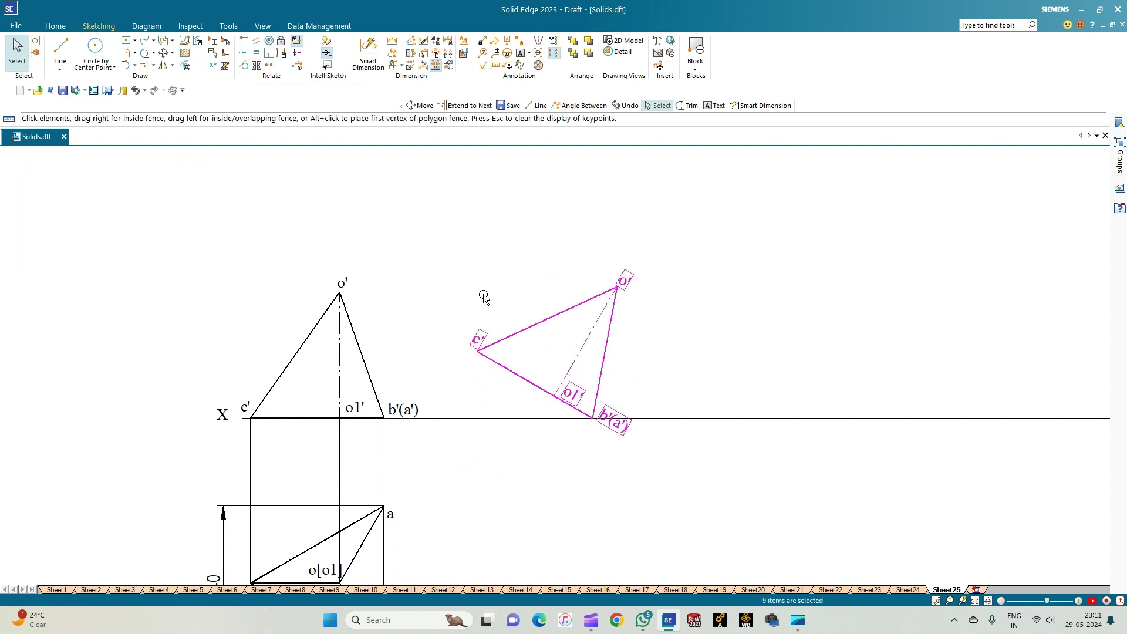
pyautogui.click(392, 242)
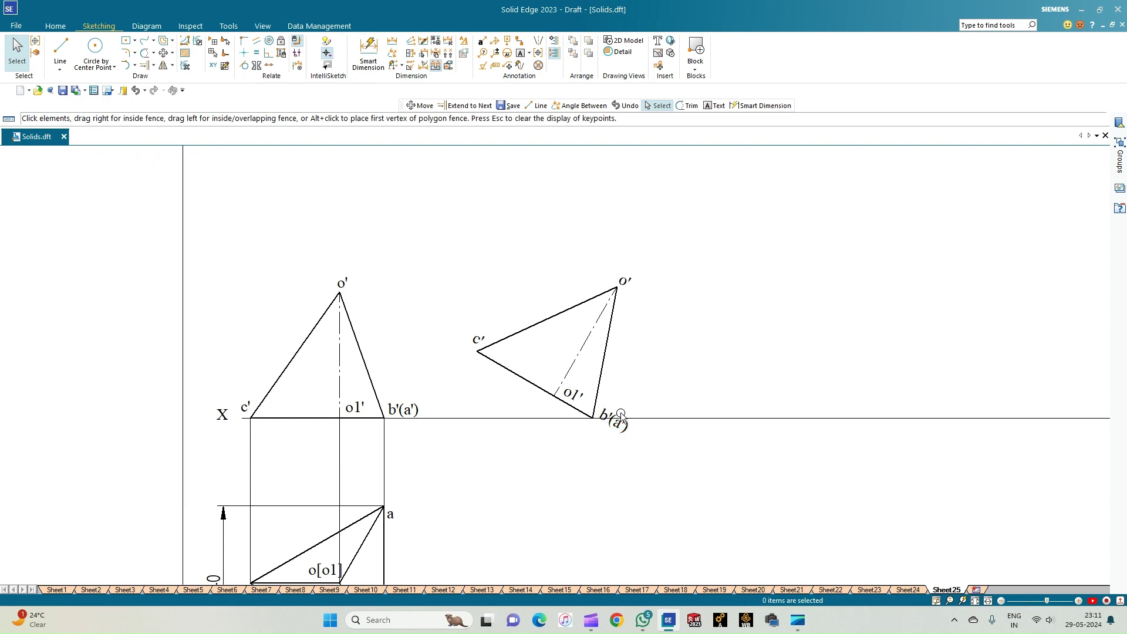
# - Reposition the tilted view's b'(a') and o1' labels inside the triangle, along its base edge
pyautogui.click(616, 414)
pyautogui.moveTo(616, 414); pyautogui.dragTo(573, 384)
pyautogui.click(655, 388)
pyautogui.click(608, 392)
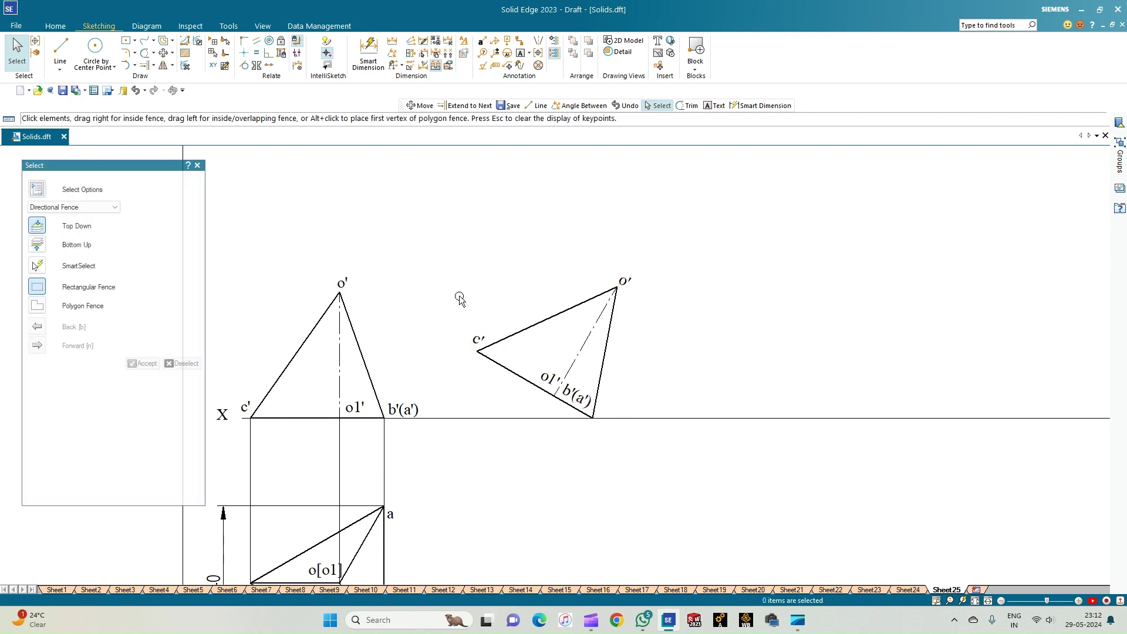
# - Dimension the angle between the tilted view's base edge and the XY line
pyautogui.click(392, 53)
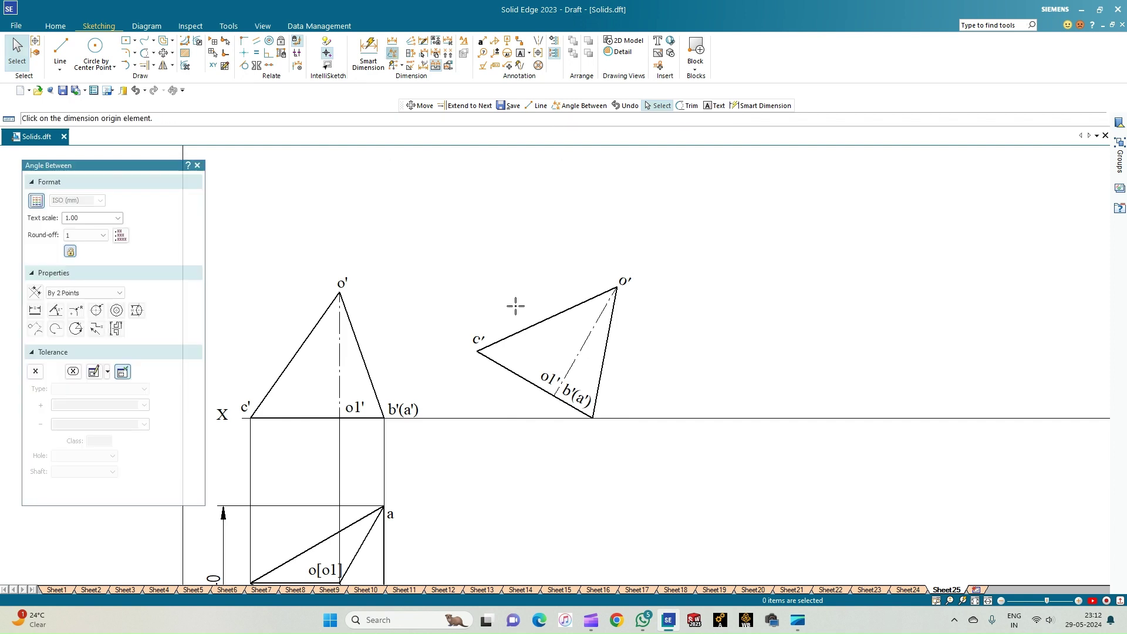
pyautogui.click(524, 377)
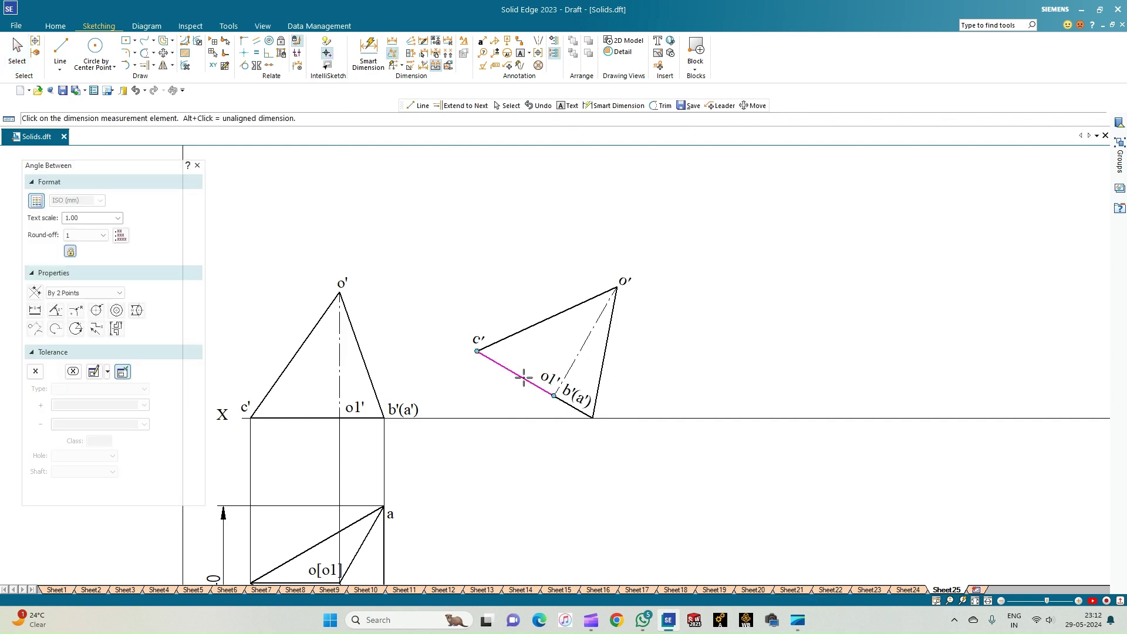
pyautogui.click(519, 417)
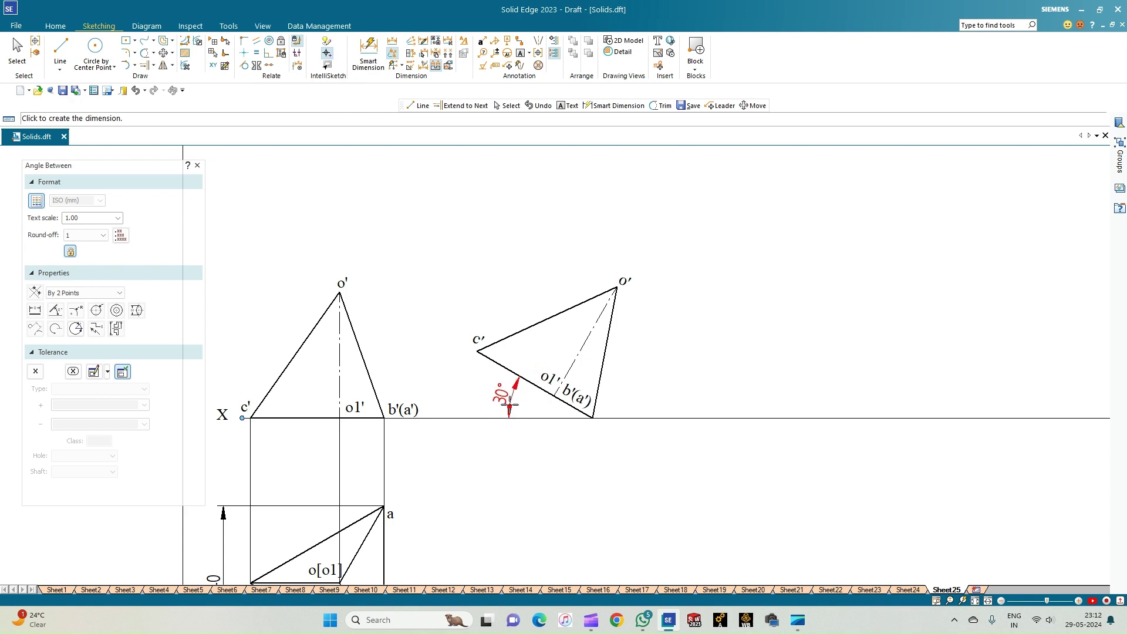
pyautogui.click(510, 405)
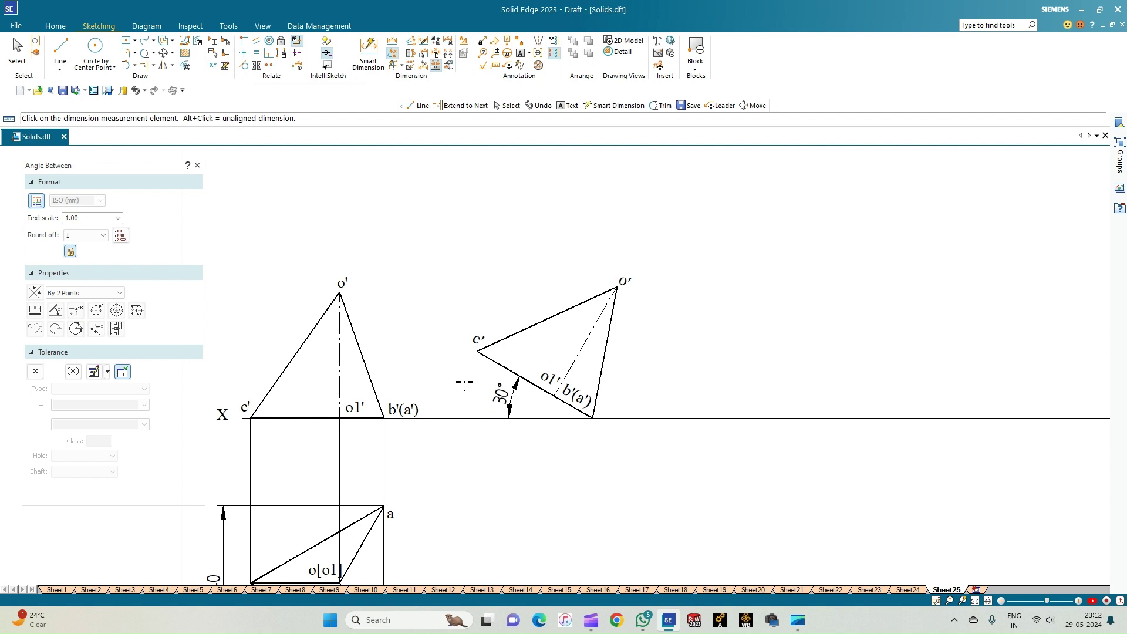
pyautogui.click(962, 600)
pyautogui.rightClick(598, 487)
pyautogui.click(500, 472)
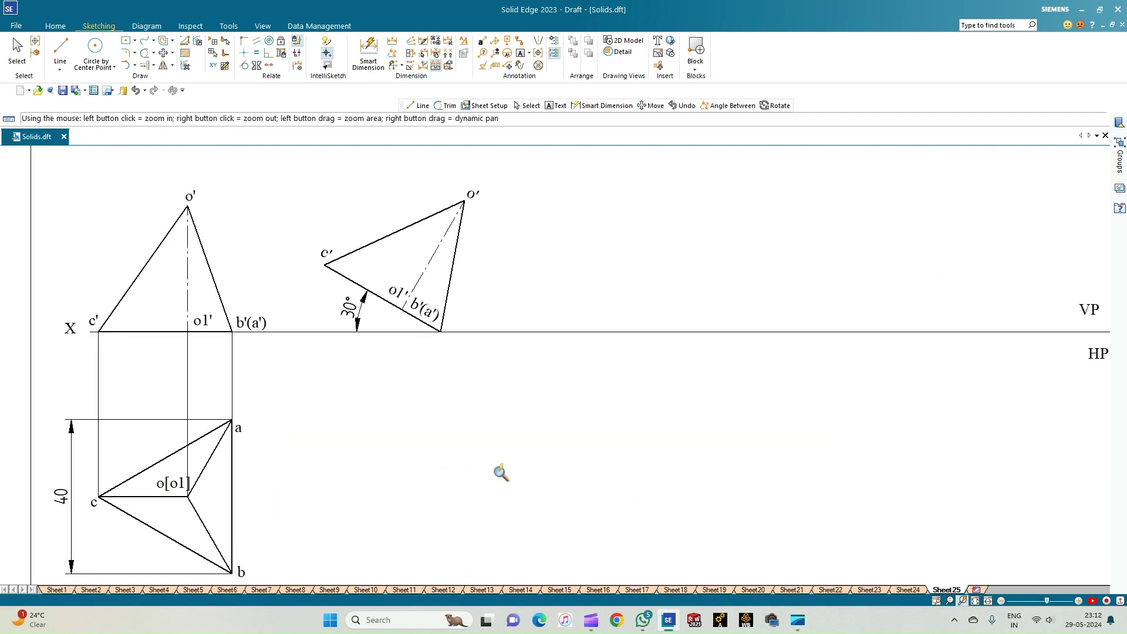
pyautogui.click(975, 600)
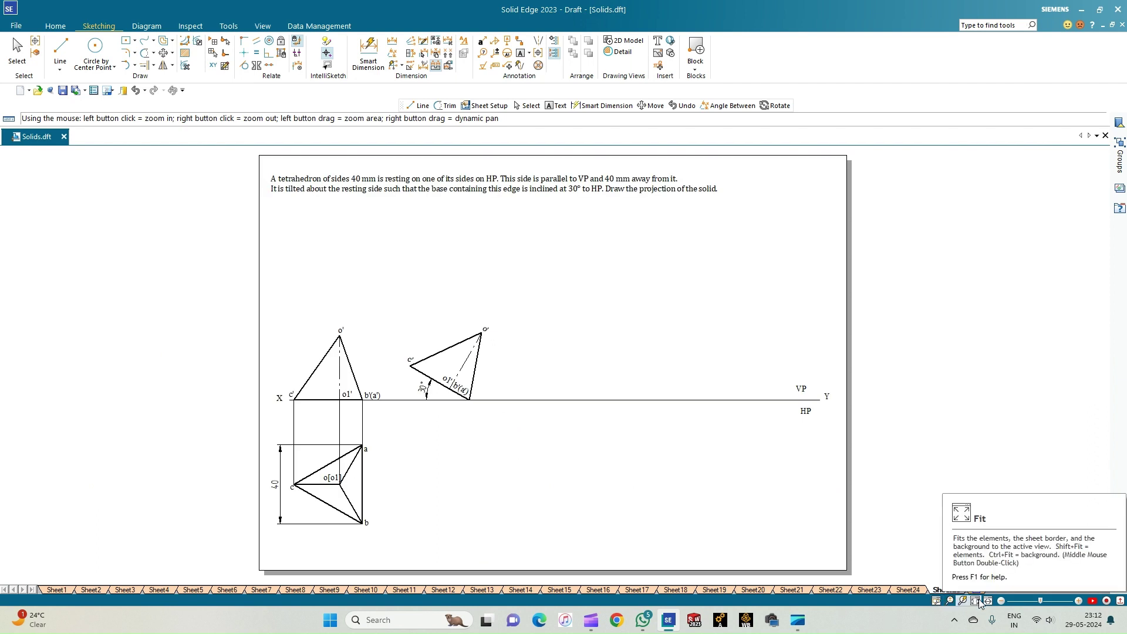
pyautogui.click(462, 447)
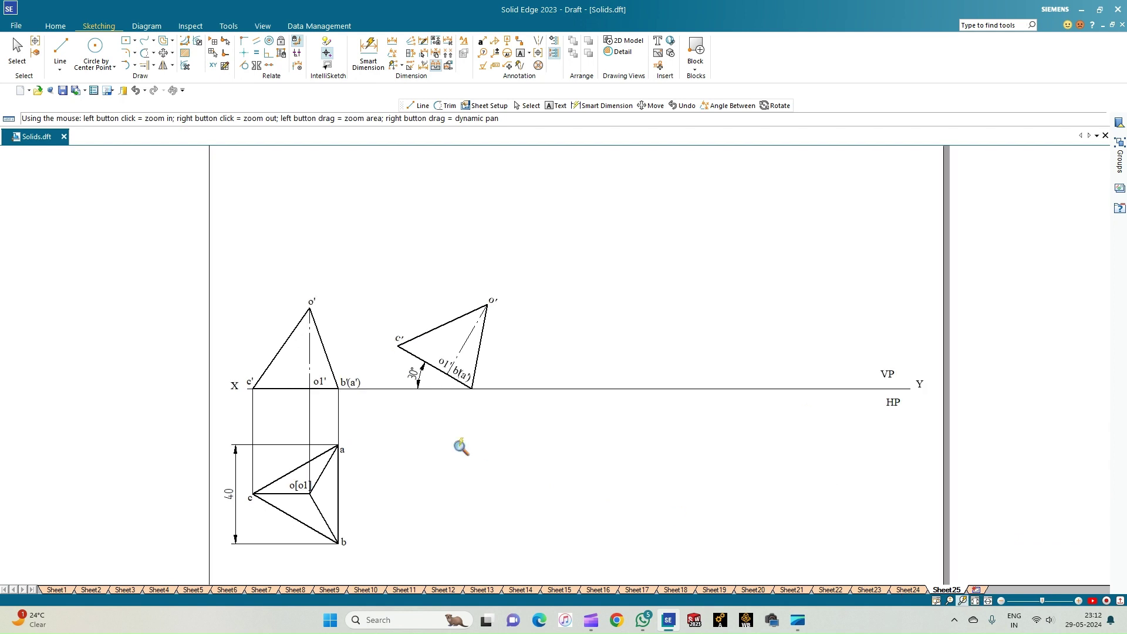
pyautogui.click(461, 447)
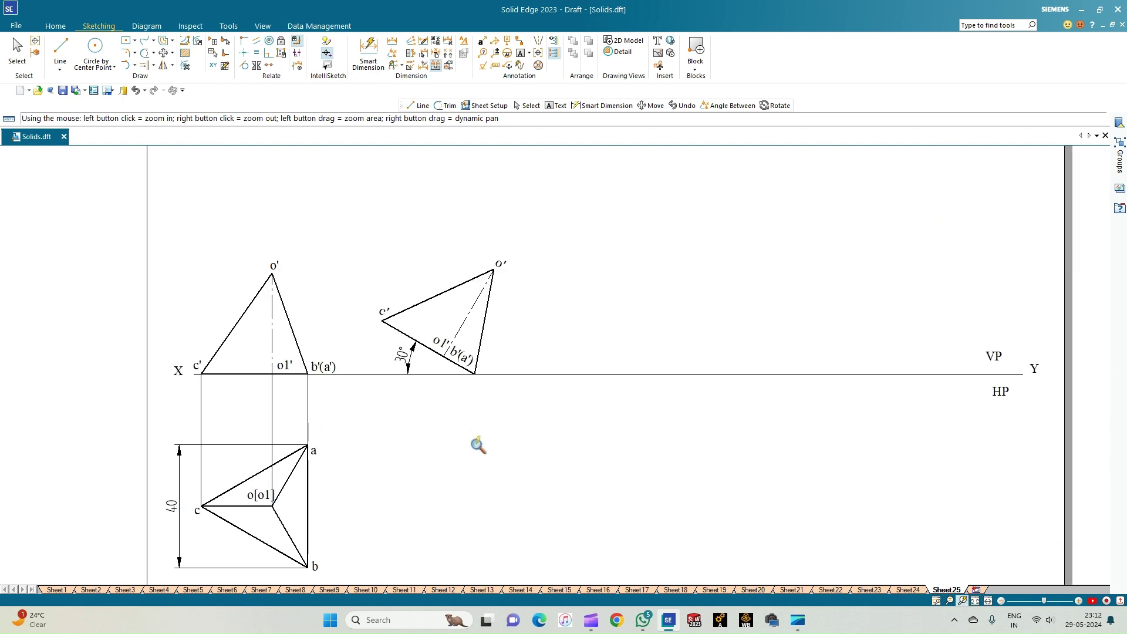
# - Draw 0.13 mm wide vertical projectors from the tilted front view's o' and b'(a') down below XY into the top view area
pyautogui.click(974, 600)
pyautogui.click(553, 461)
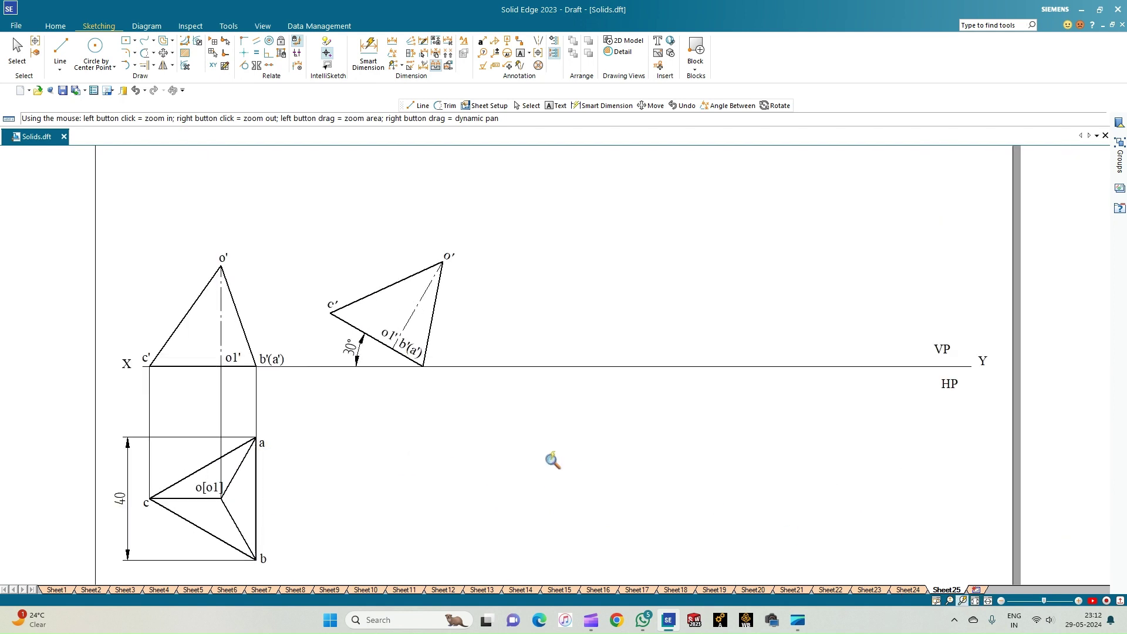
pyautogui.click(60, 63)
pyautogui.click(82, 92)
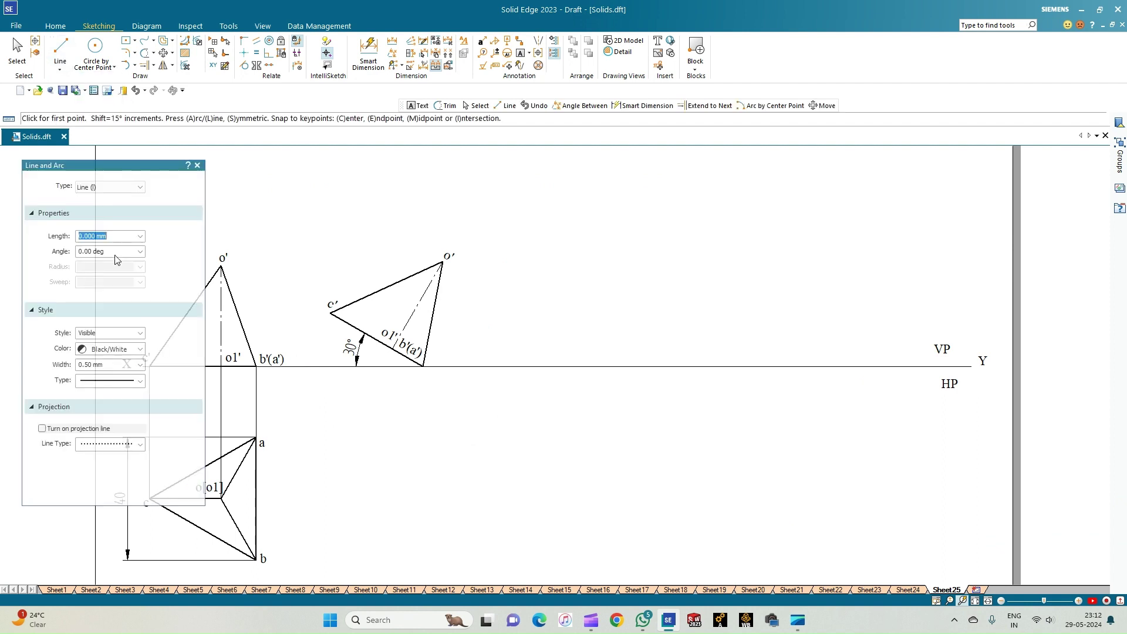
pyautogui.click(140, 365)
pyautogui.click(109, 376)
pyautogui.scroll(-1, 369, 430)
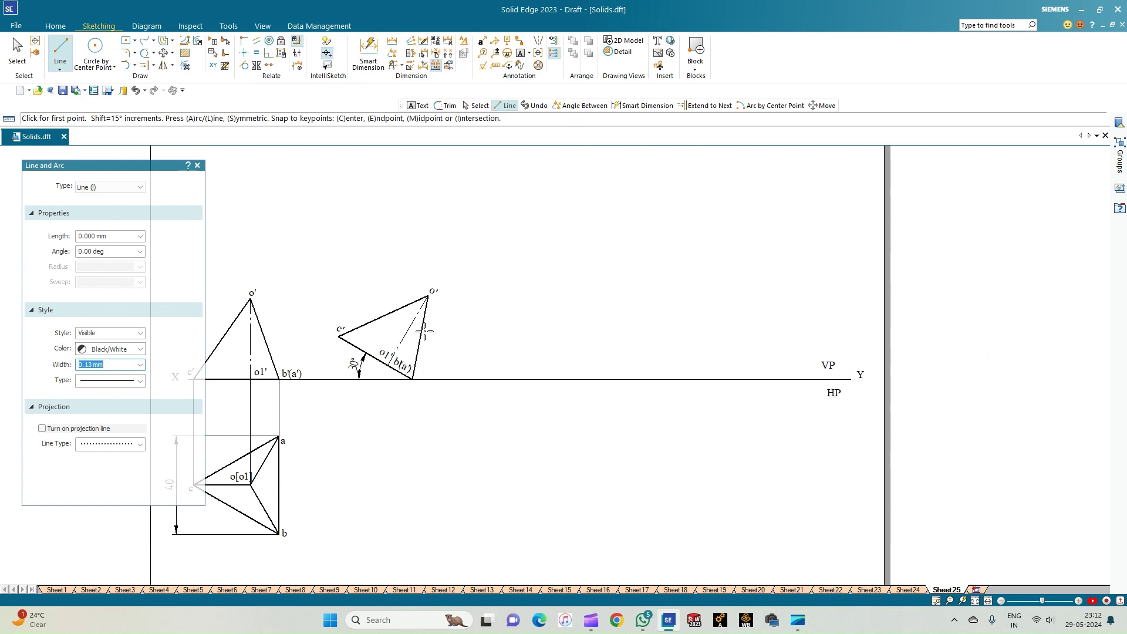
pyautogui.click(427, 296)
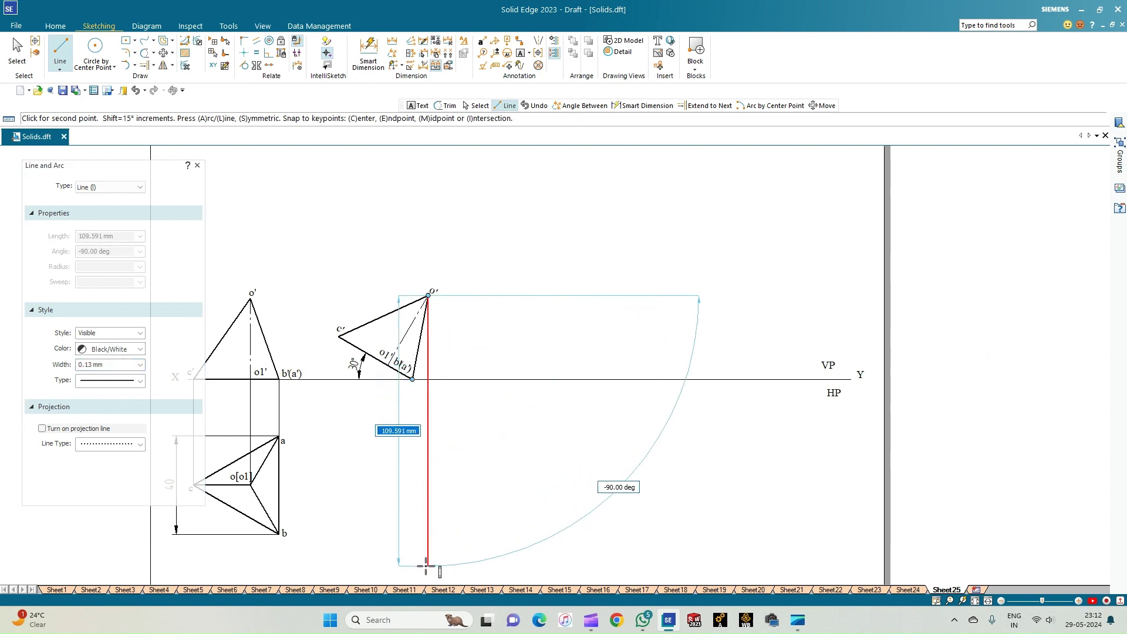
pyautogui.click(427, 565)
pyautogui.rightClick(417, 405)
pyautogui.click(413, 379)
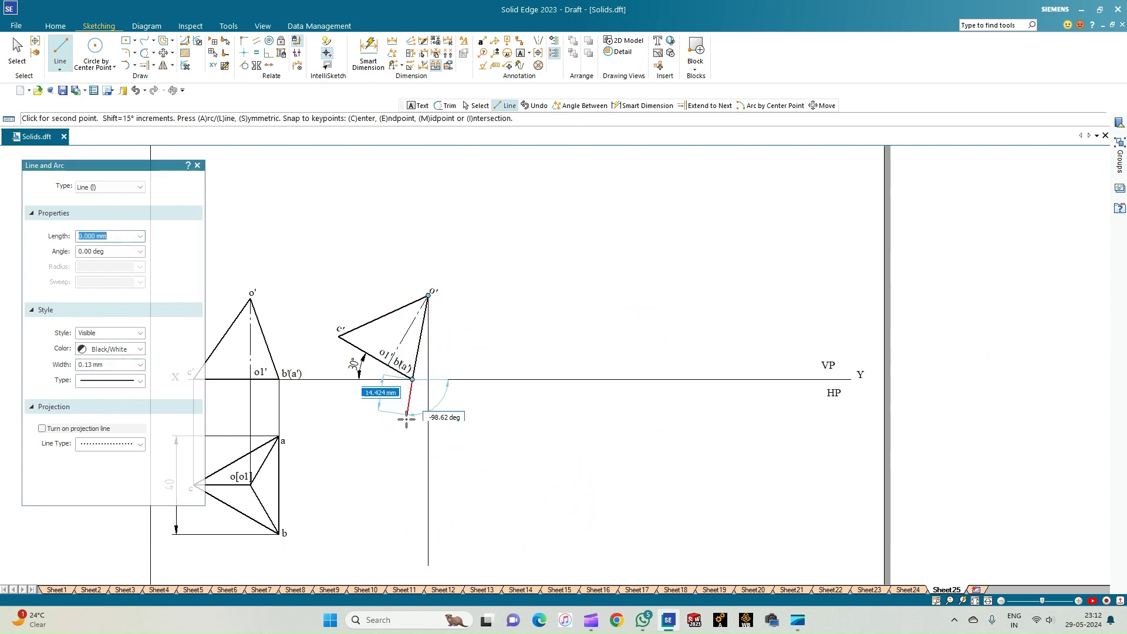
pyautogui.click(412, 565)
pyautogui.rightClick(388, 460)
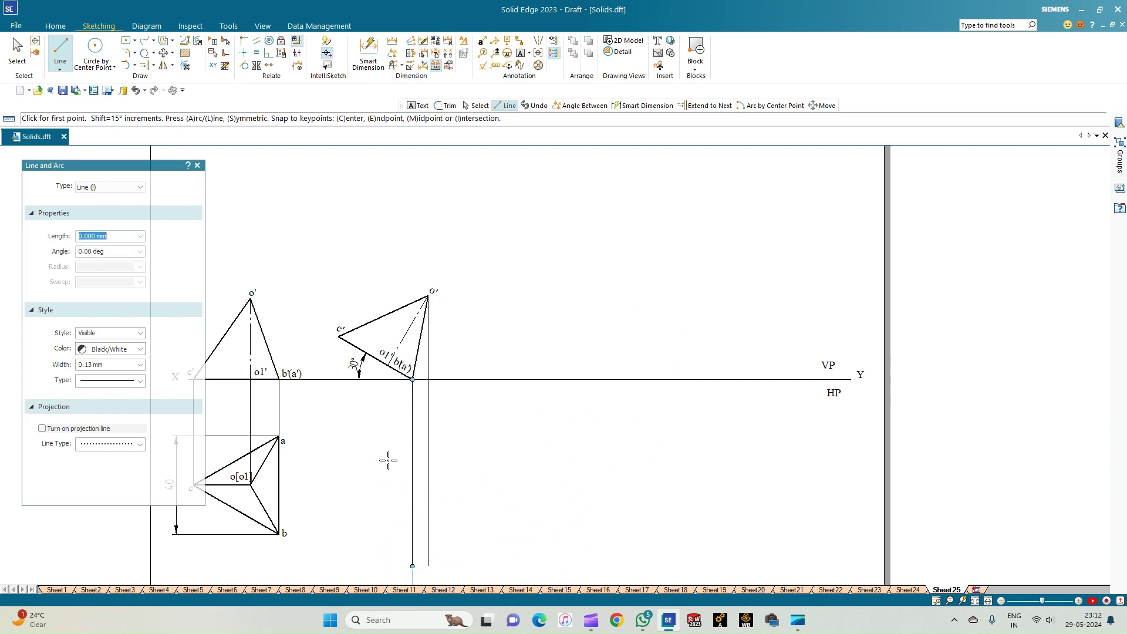
# - Draw thin vertical projectors from the tilted front view's o1' and c' down into the top view area
pyautogui.click(387, 365)
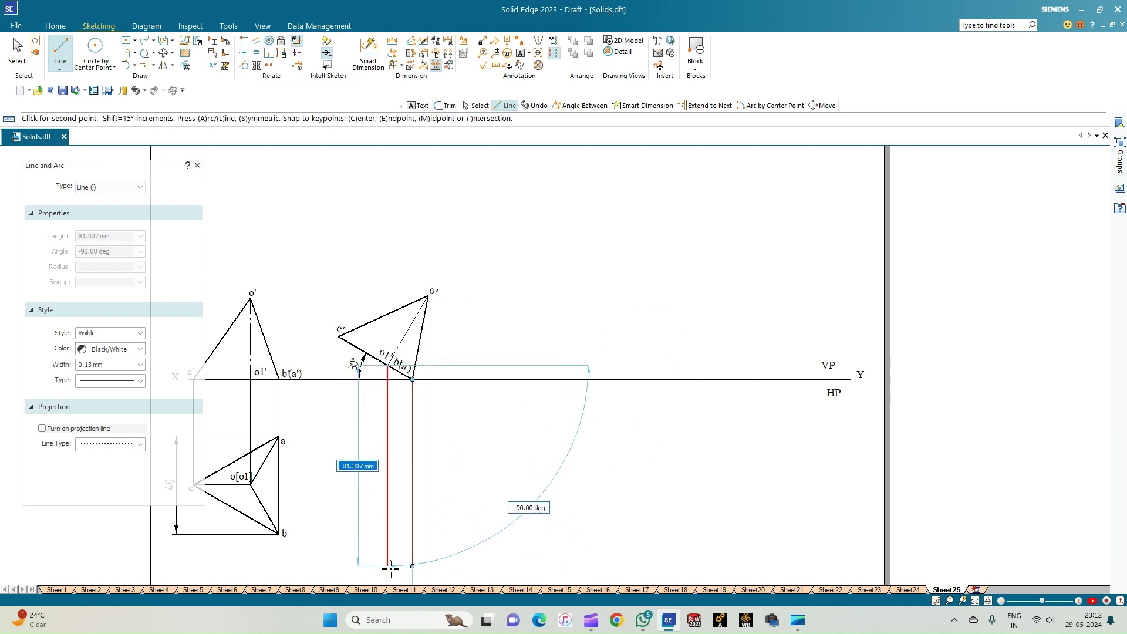
pyautogui.click(387, 575)
pyautogui.rightClick(352, 541)
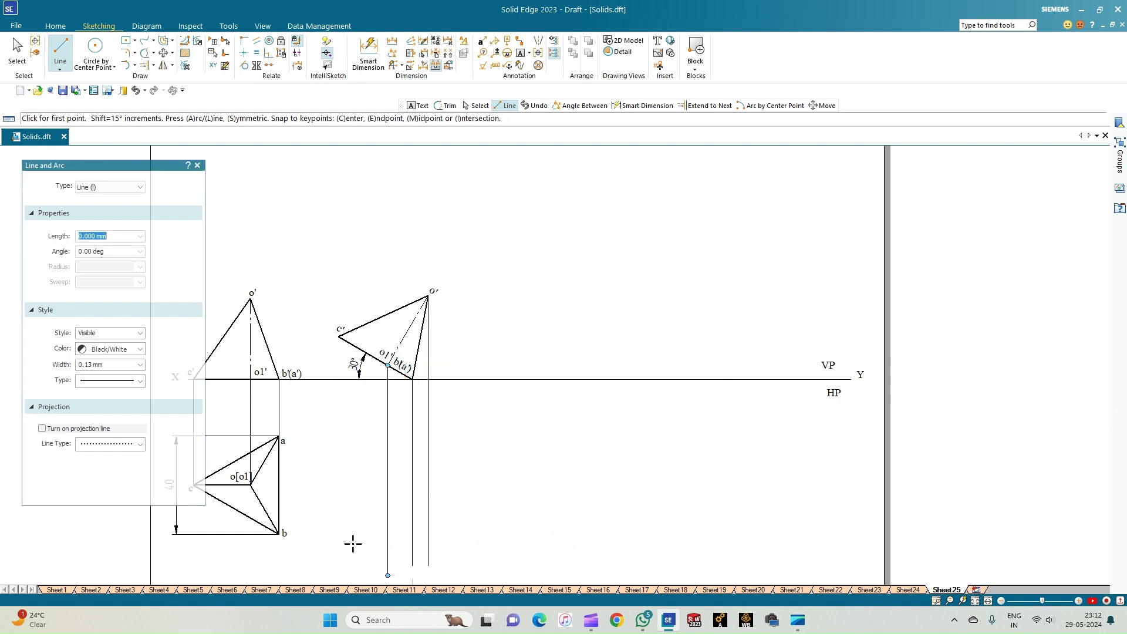
pyautogui.click(338, 336)
pyautogui.click(335, 574)
pyautogui.rightClick(295, 477)
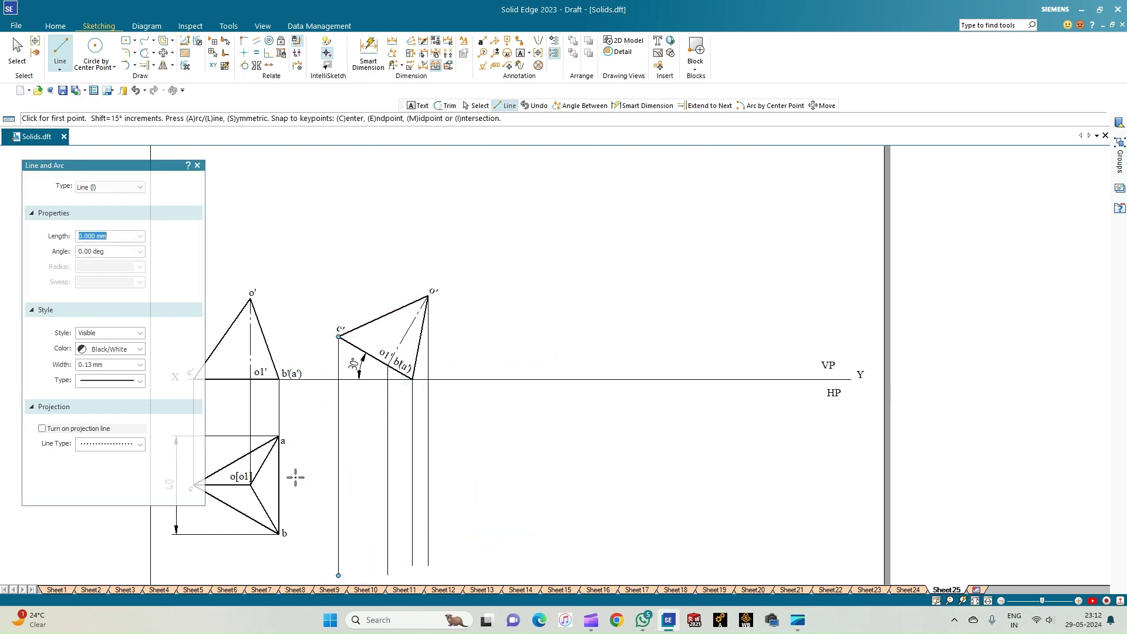
# - Project a and b horizontally to the b'(a') projector and o[o1] to the o' projector with thin lines
pyautogui.click(279, 436)
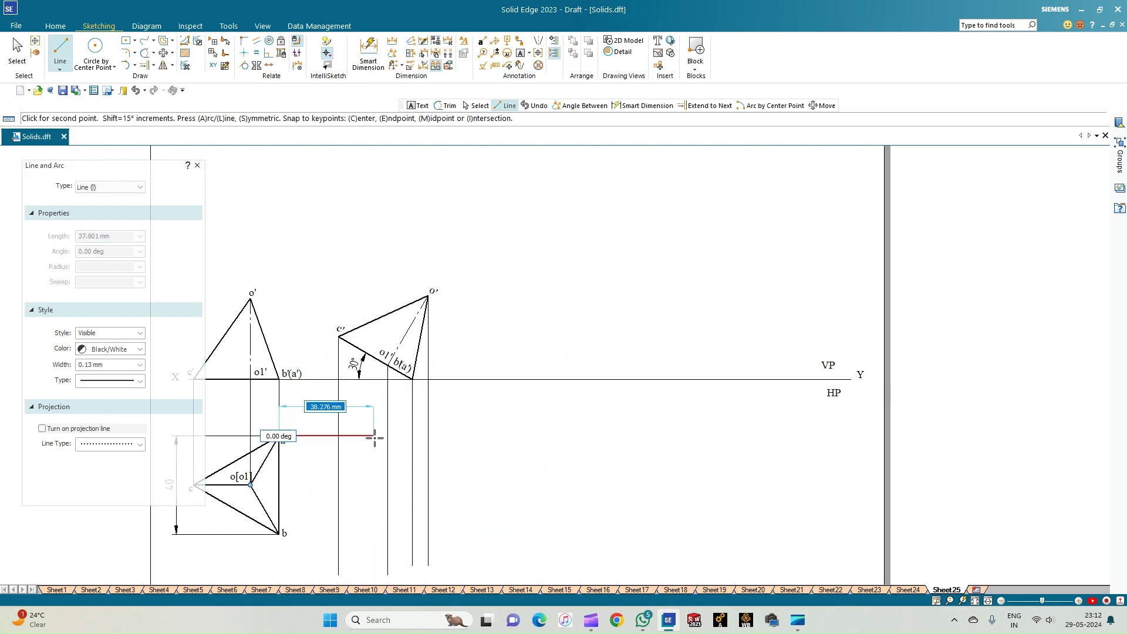
pyautogui.click(412, 436)
pyautogui.rightClick(349, 466)
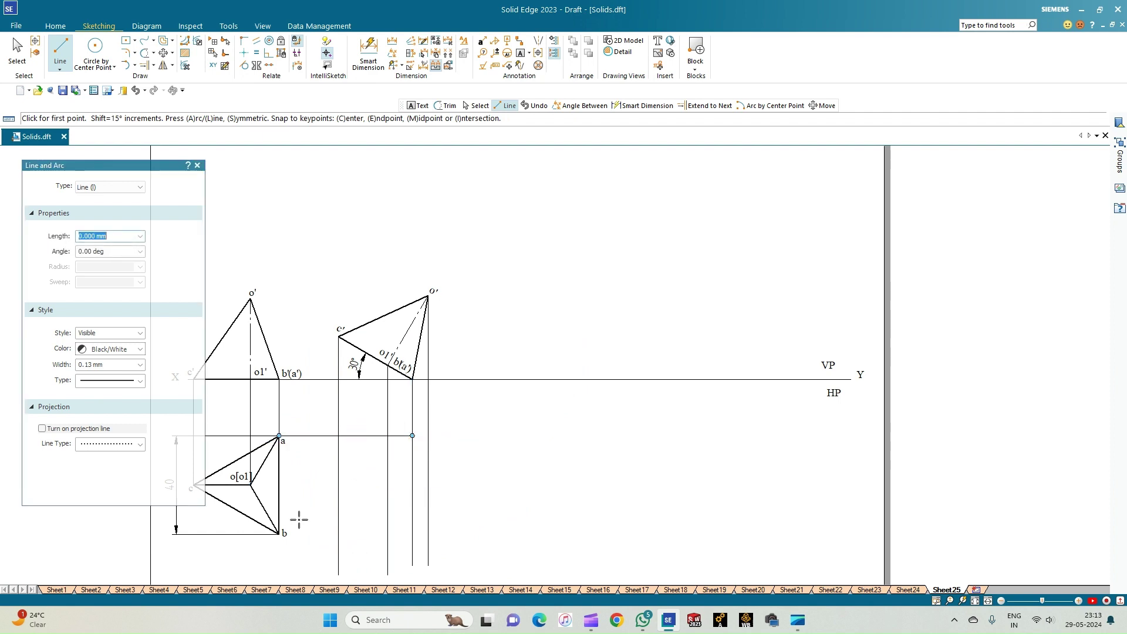
pyautogui.click(278, 534)
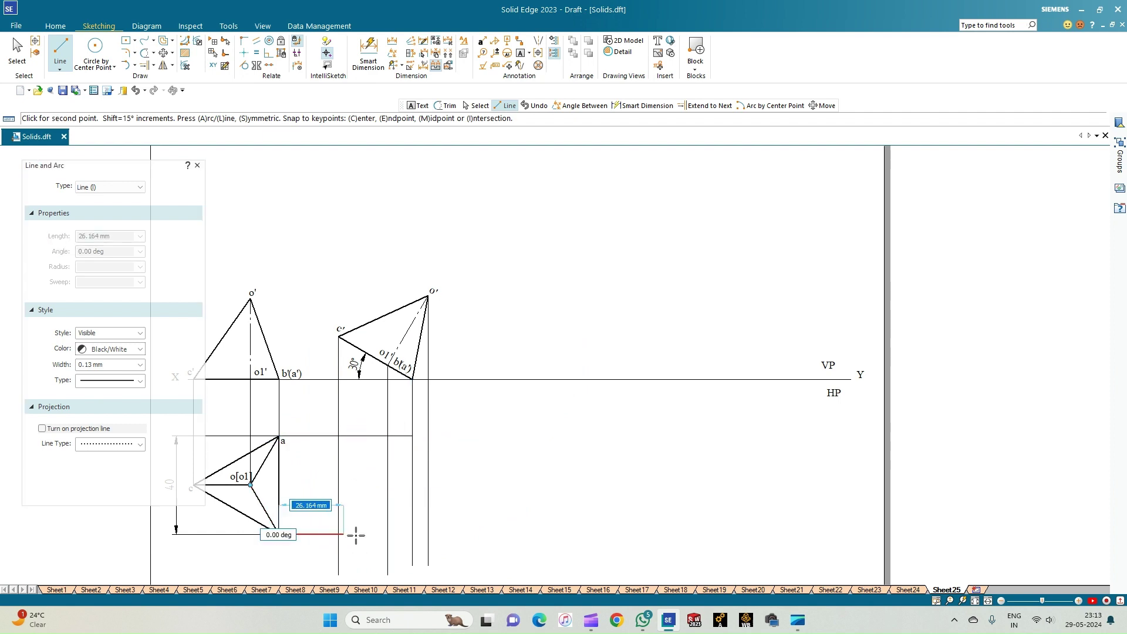
pyautogui.click(412, 534)
pyautogui.rightClick(377, 500)
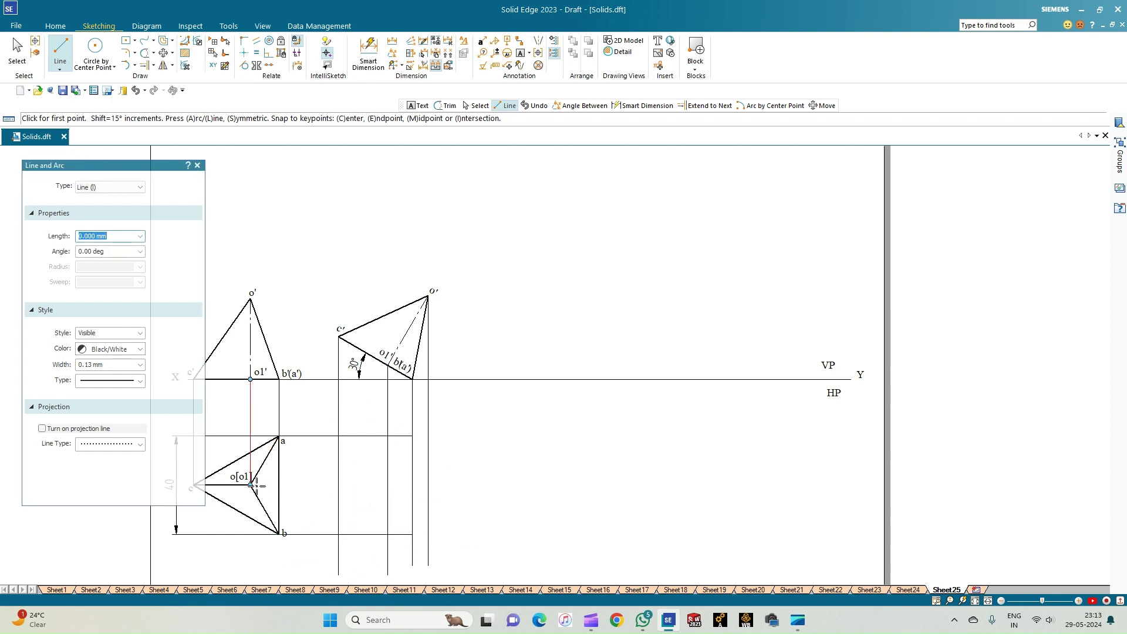
pyautogui.click(251, 484)
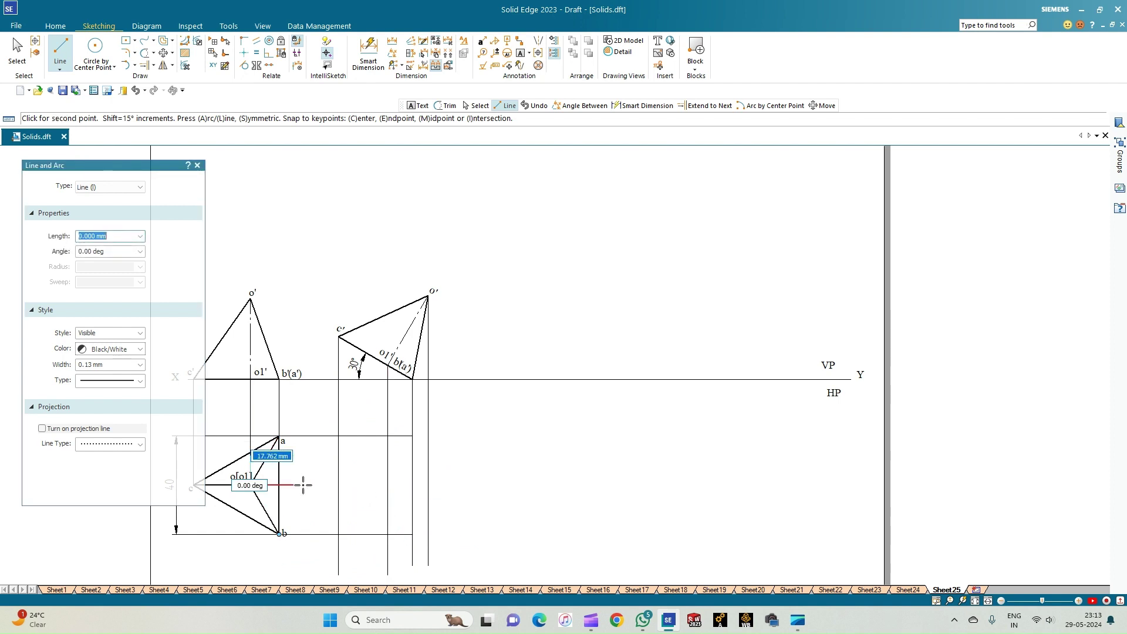
pyautogui.click(427, 486)
pyautogui.rightClick(456, 488)
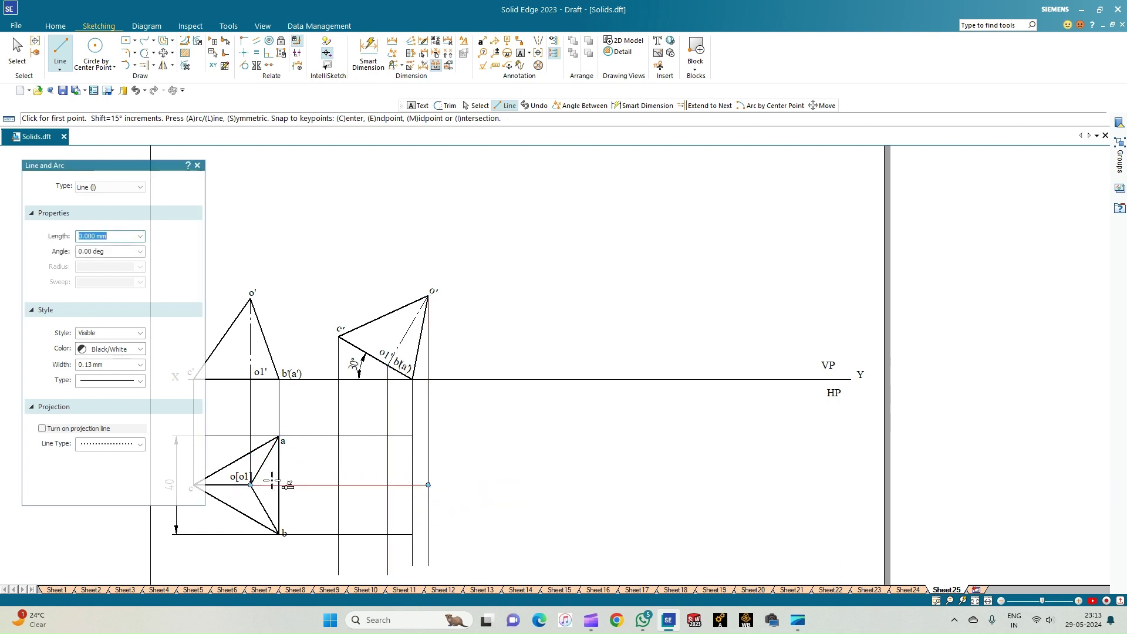
# - Trim the excess lower ends of the vertical projectors from c', o1' and b'(a') at the horizontal projectors
pyautogui.click(143, 53)
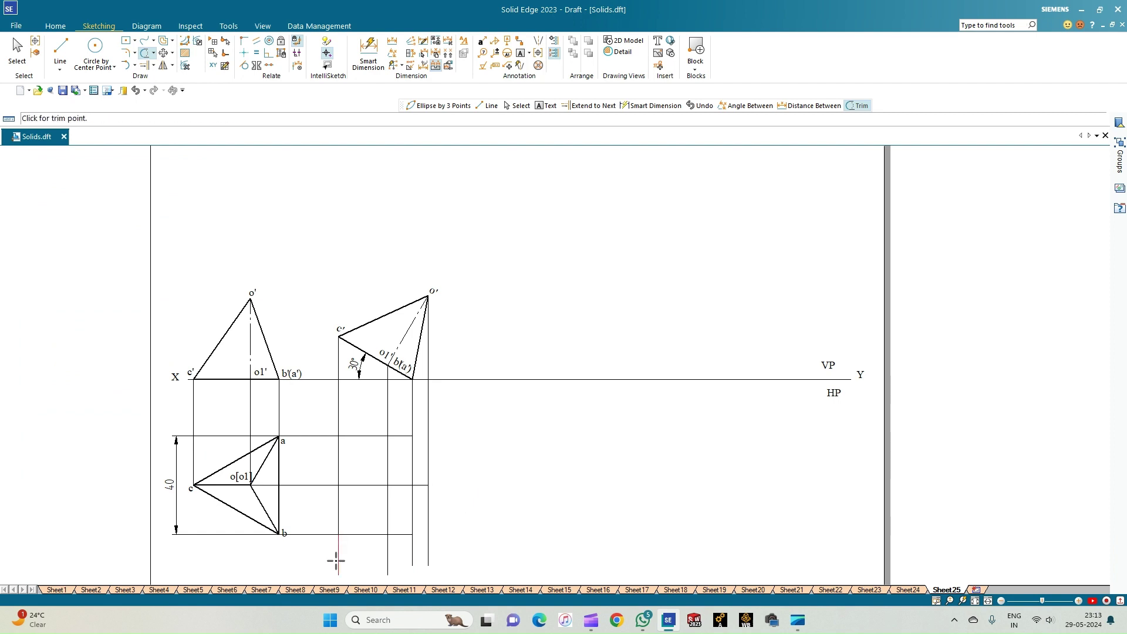
pyautogui.click(338, 496)
pyautogui.click(388, 555)
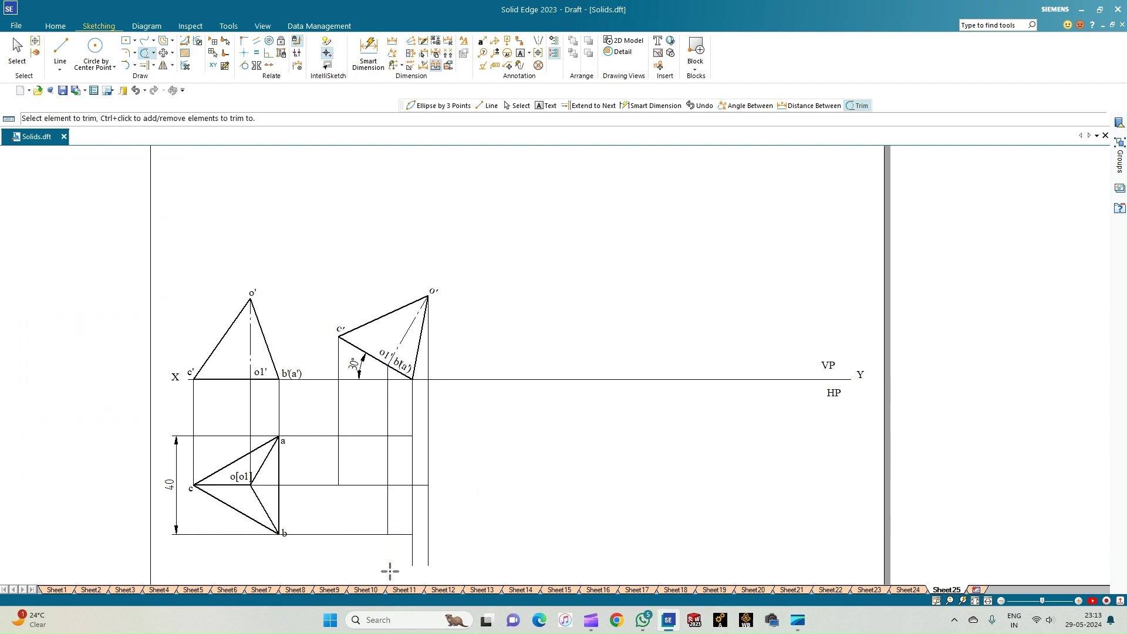
pyautogui.click(388, 515)
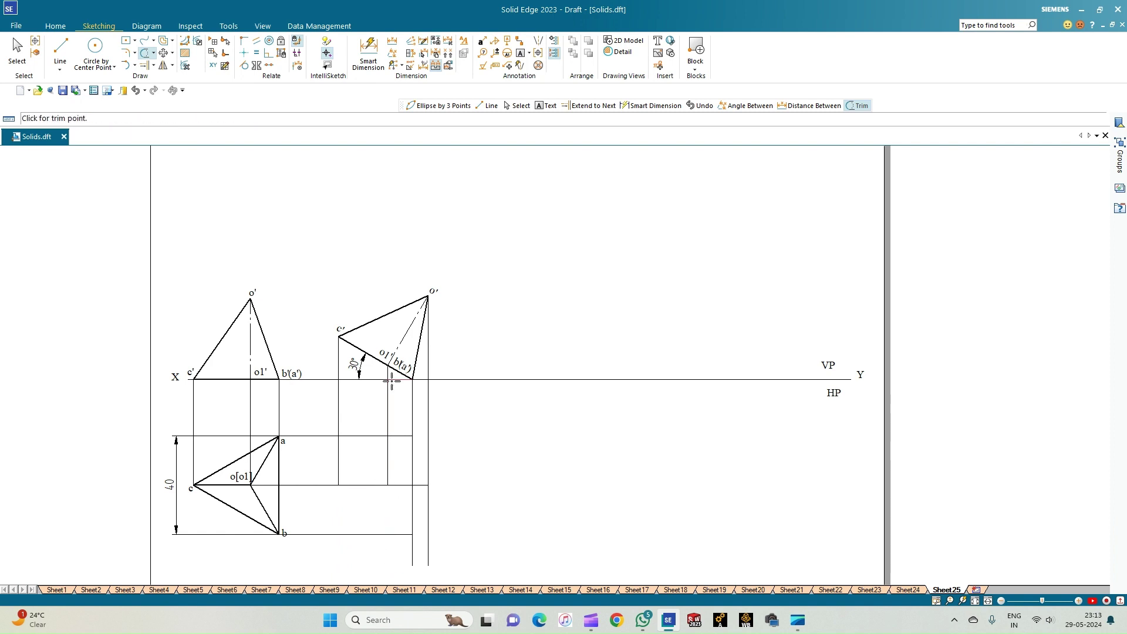
pyautogui.click(414, 470)
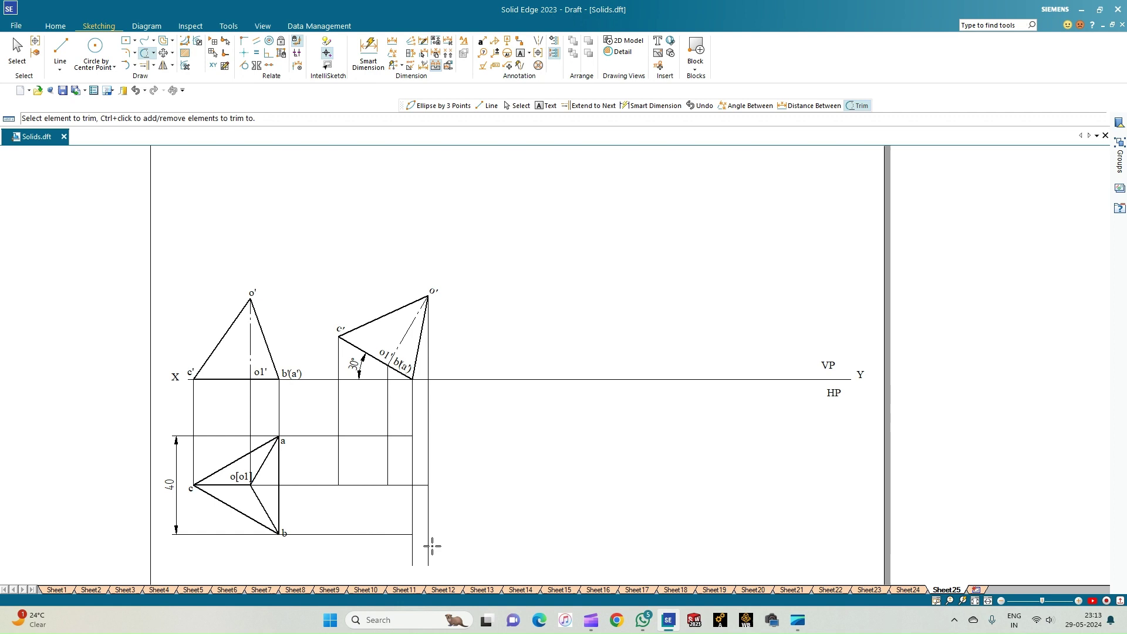
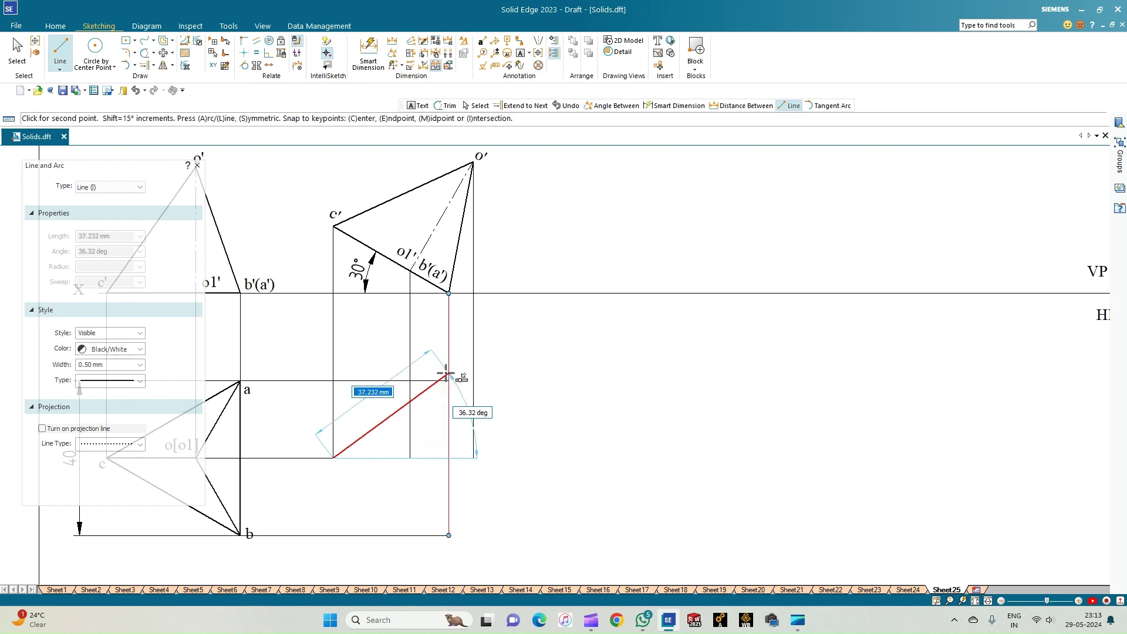
# - Draw the second top view's outline with 0.50 mm solid lines, joining the projected points c, a, o and b and closing at c
pyautogui.click(448, 381)
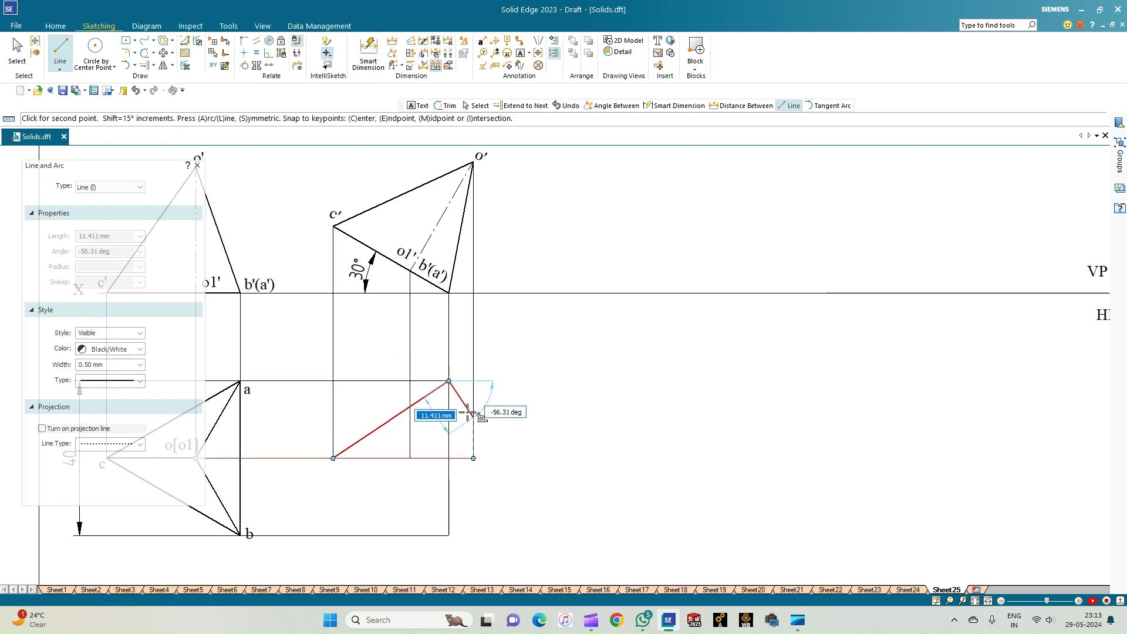
pyautogui.click(473, 457)
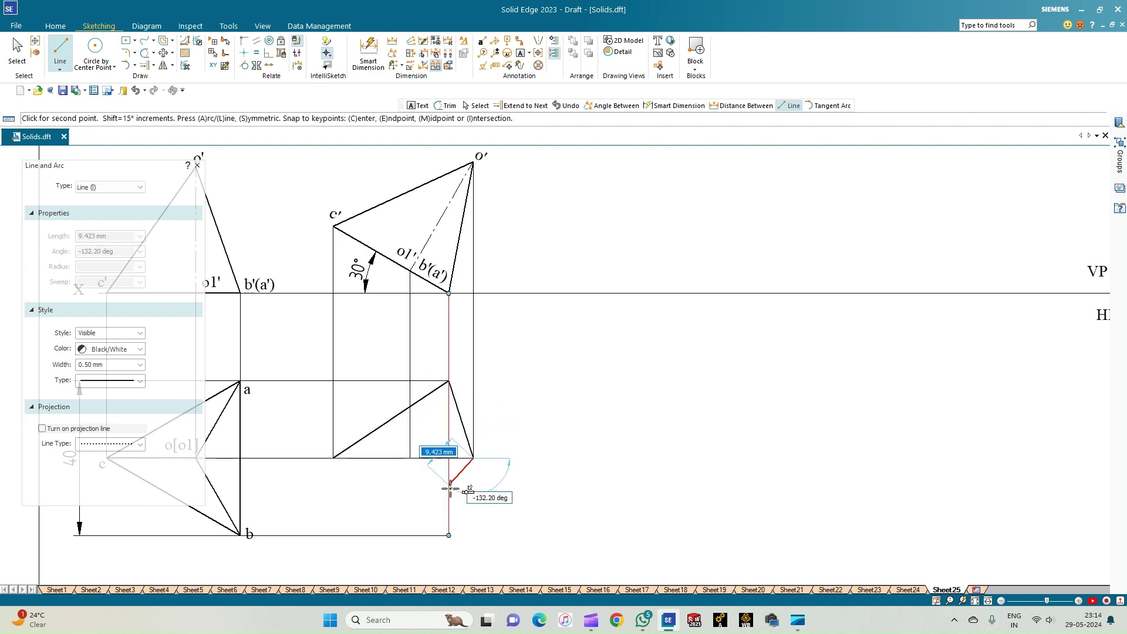
pyautogui.click(449, 536)
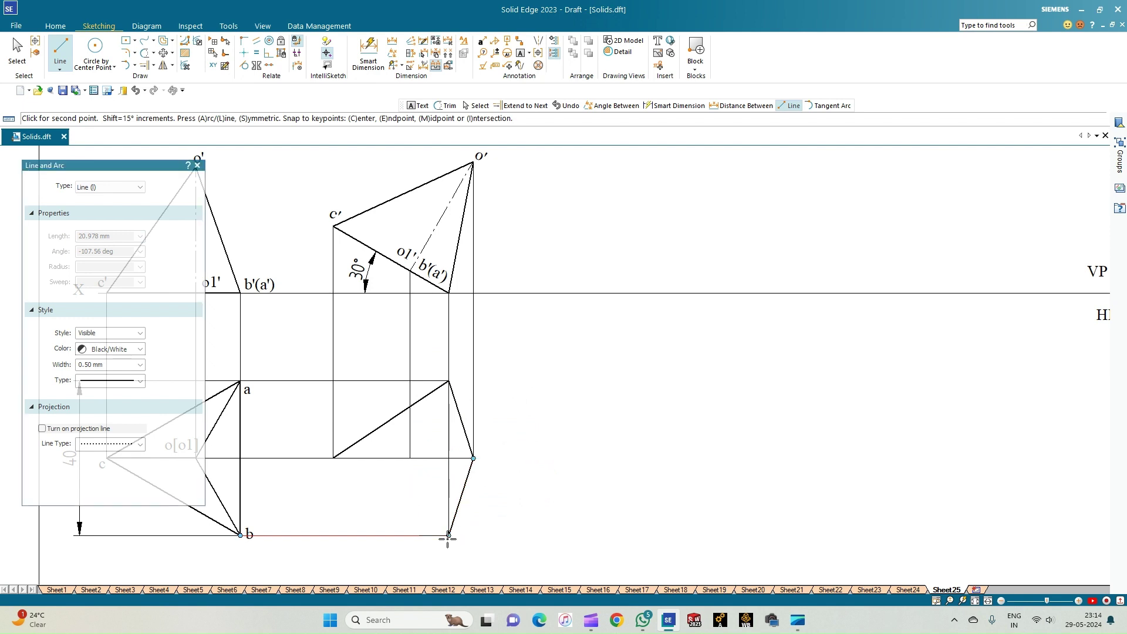
pyautogui.click(334, 457)
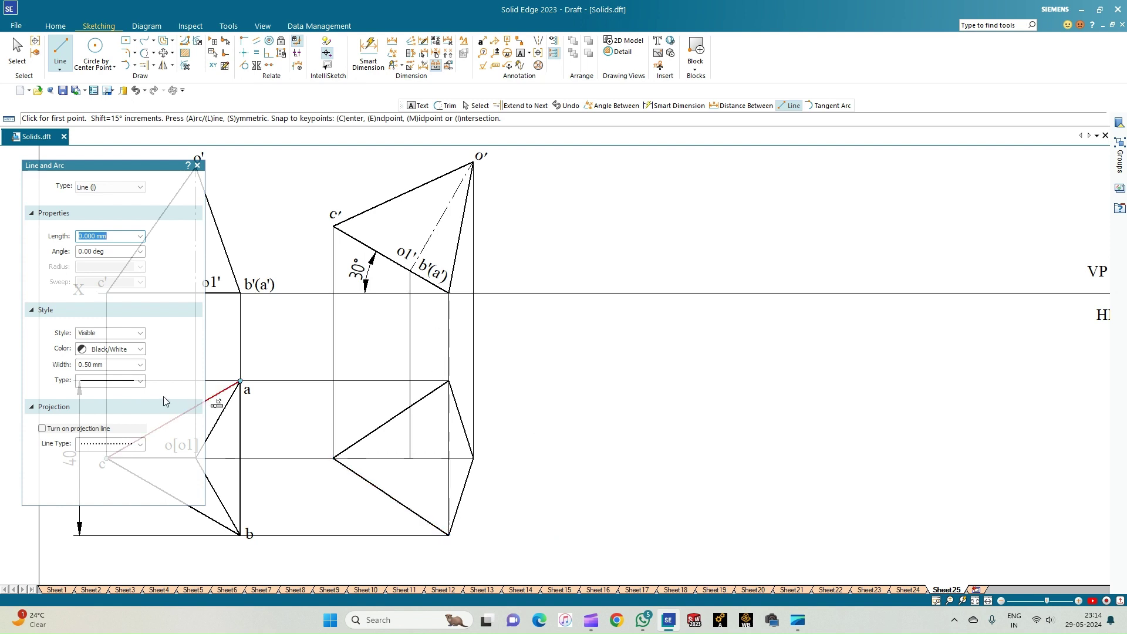
# - Draw the hidden edge between b and a in the second top view as a 0.50 mm dashed line
pyautogui.click(135, 382)
pyautogui.click(121, 405)
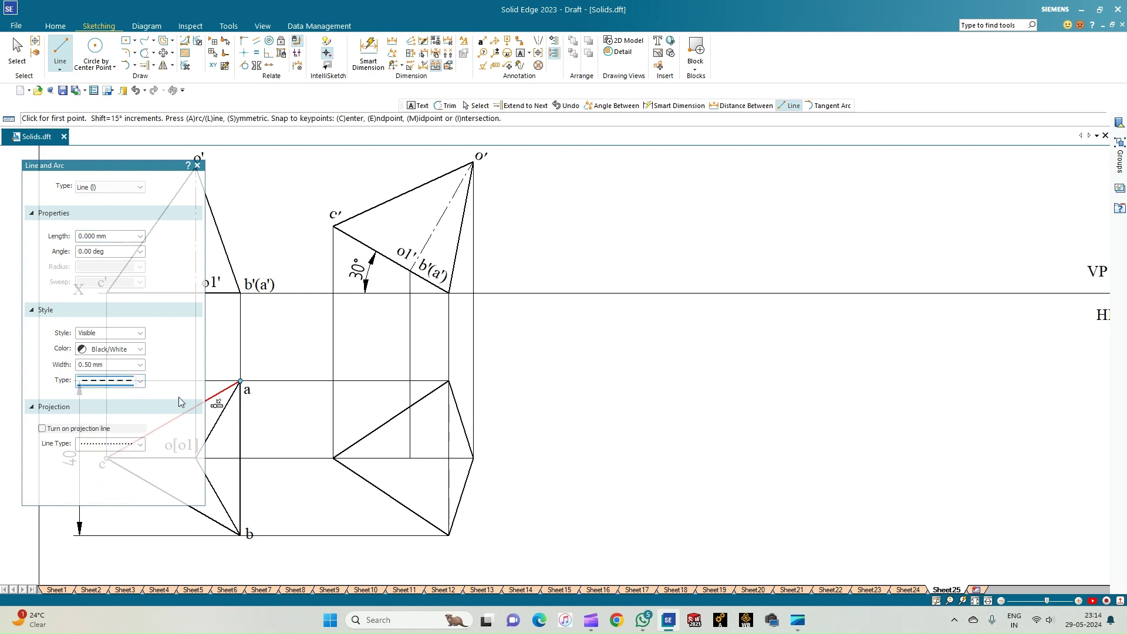
pyautogui.click(448, 534)
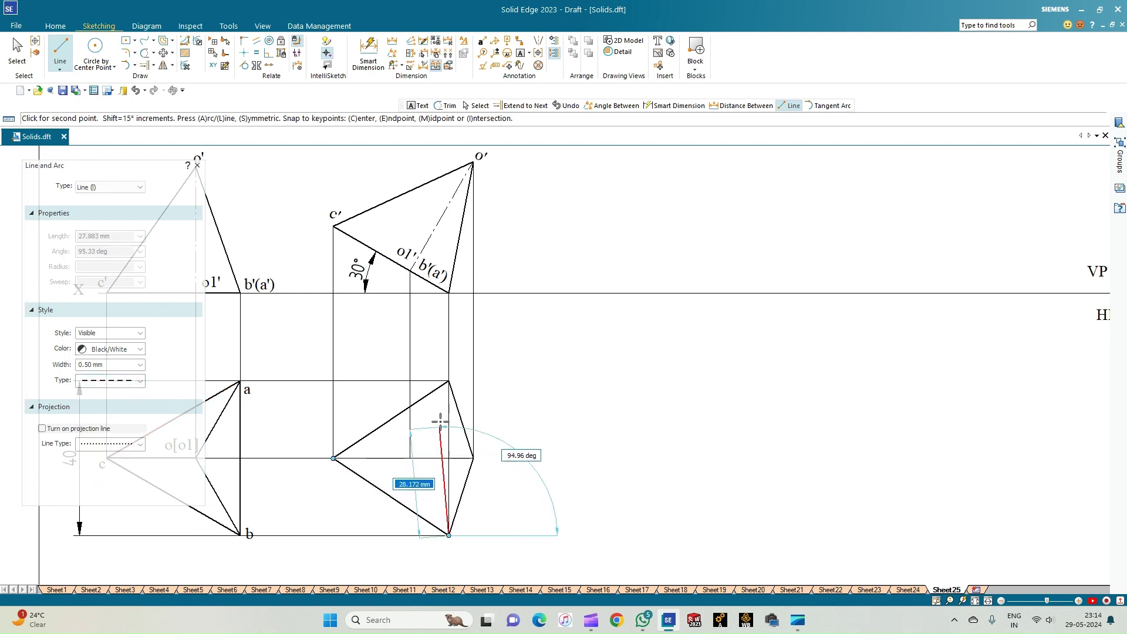
pyautogui.click(448, 382)
pyautogui.rightClick(509, 436)
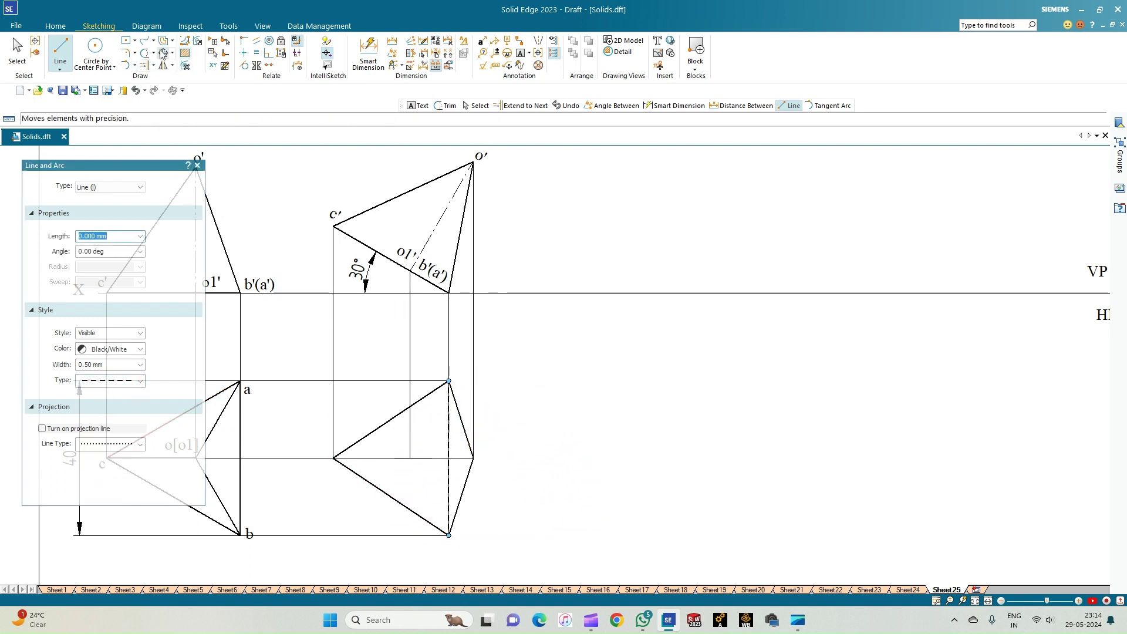
# - Trim the projector overlapping the dashed edge in the second top view, and extend the shortened dashed edge to its lower vertex b
pyautogui.click(143, 54)
pyautogui.scroll(2, 430, 432)
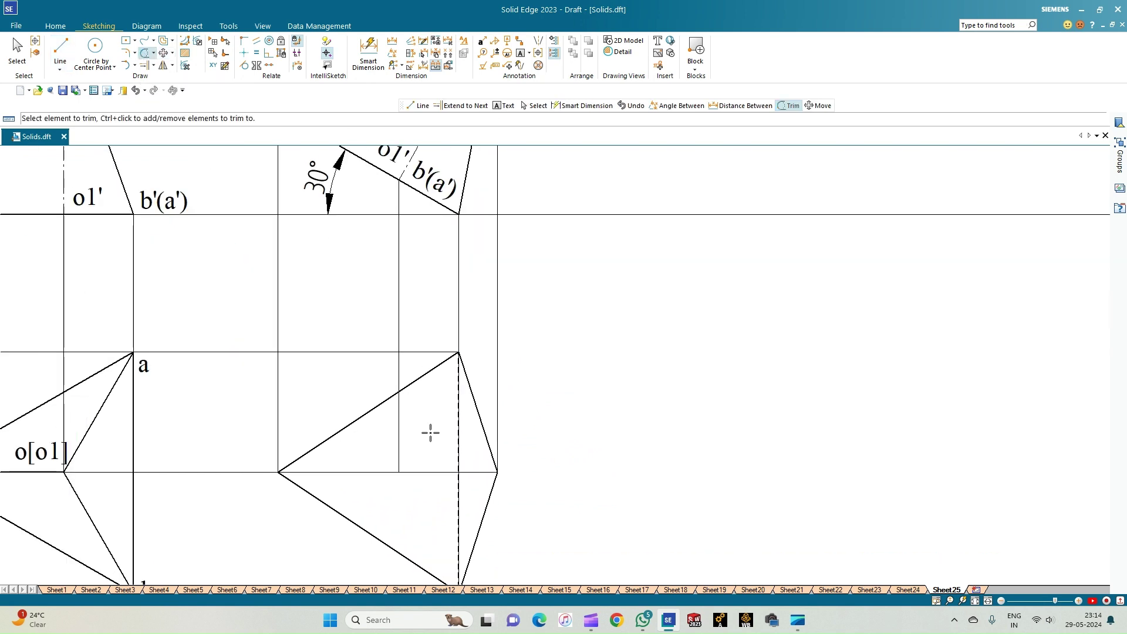
pyautogui.click(459, 499)
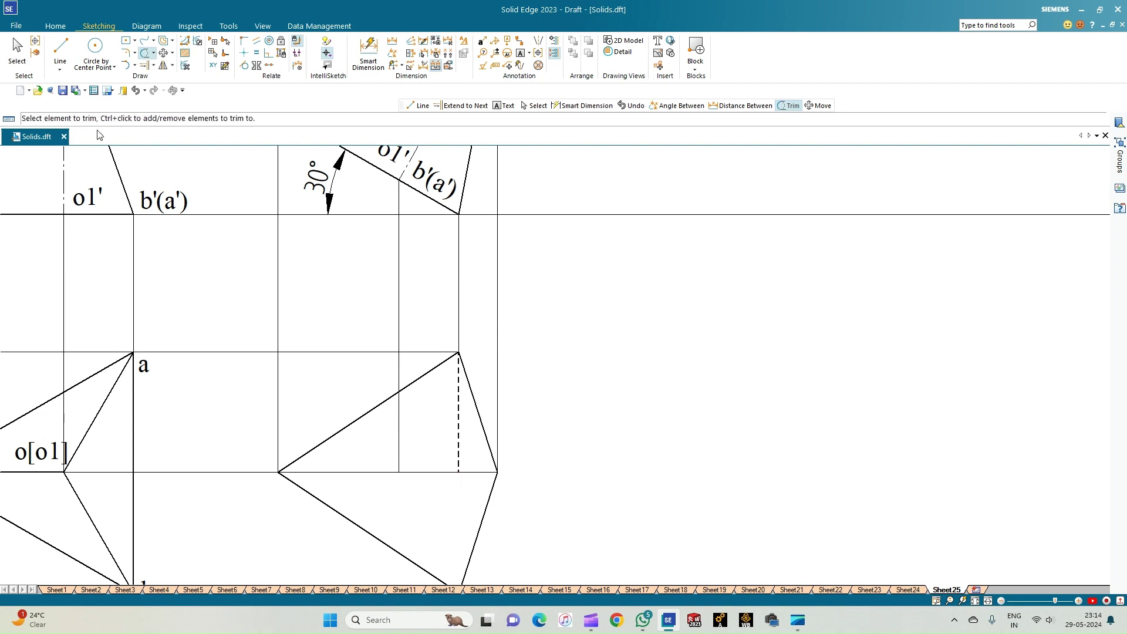
pyautogui.click(143, 65)
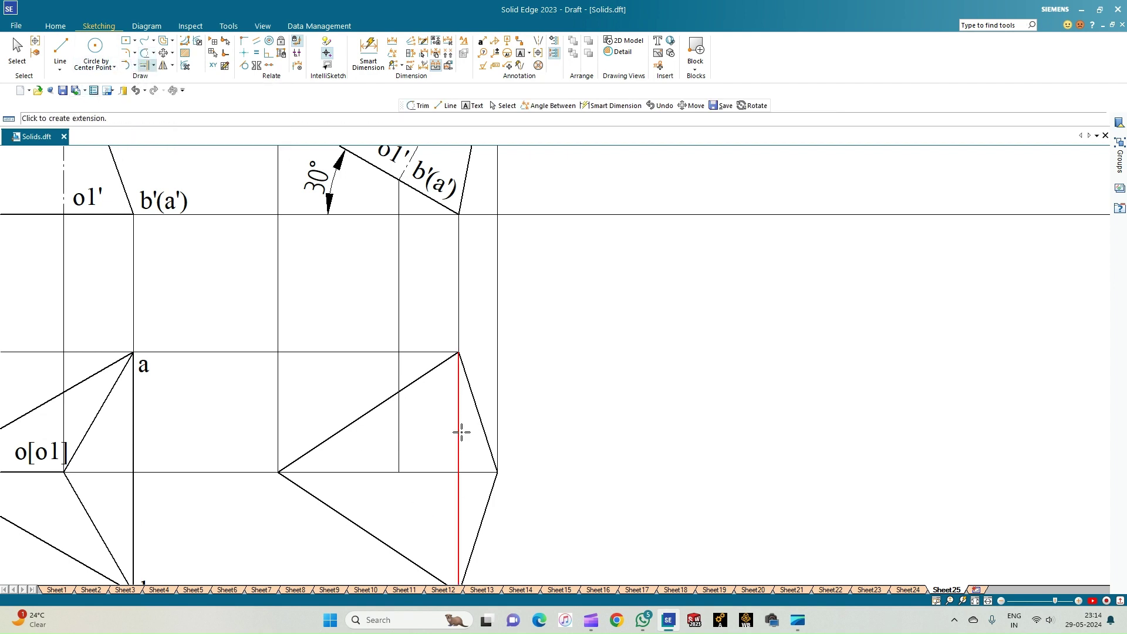
pyautogui.click(459, 428)
pyautogui.scroll(-1, 541, 467)
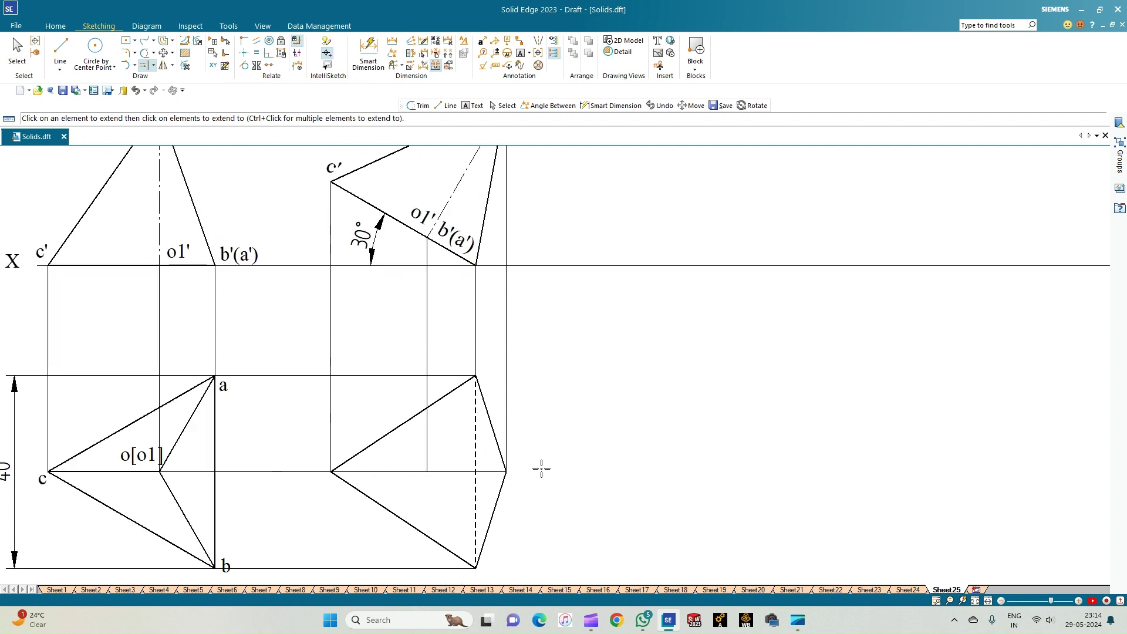
# - Draw the visible edge from c to o in the second top view as a 0.50 mm solid line
pyautogui.click(60, 50)
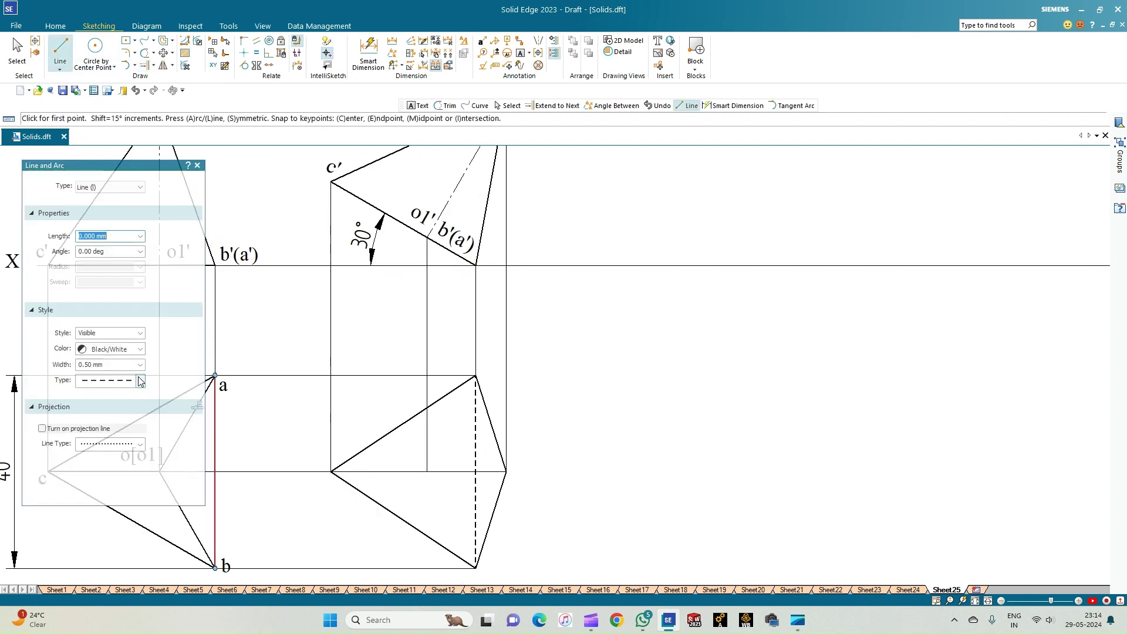
pyautogui.click(141, 382)
pyautogui.click(108, 393)
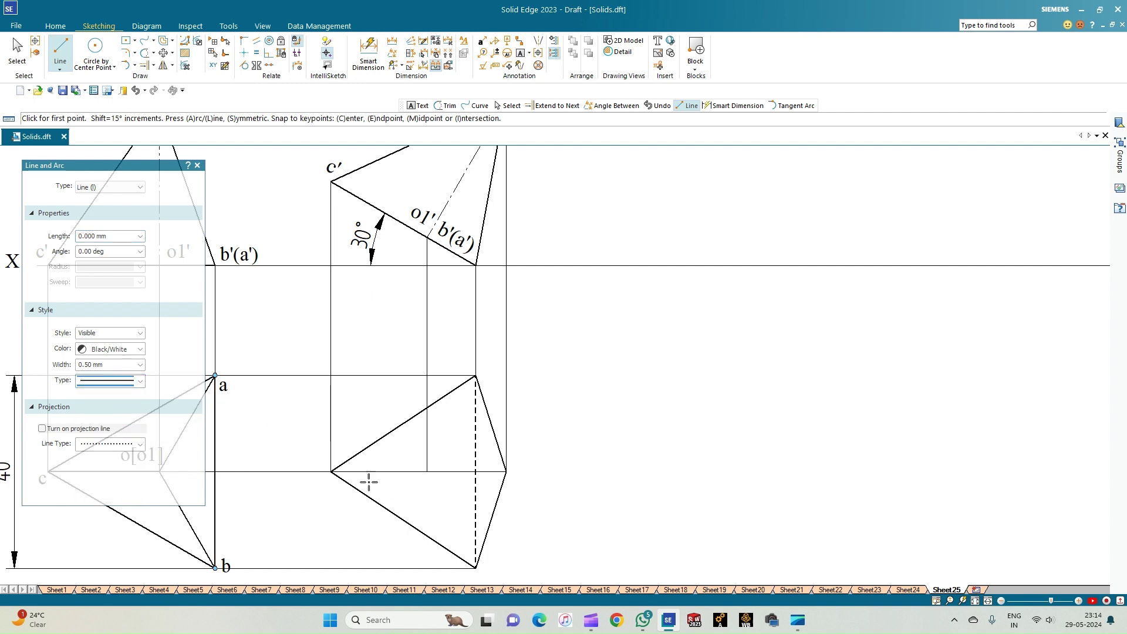
pyautogui.click(332, 471)
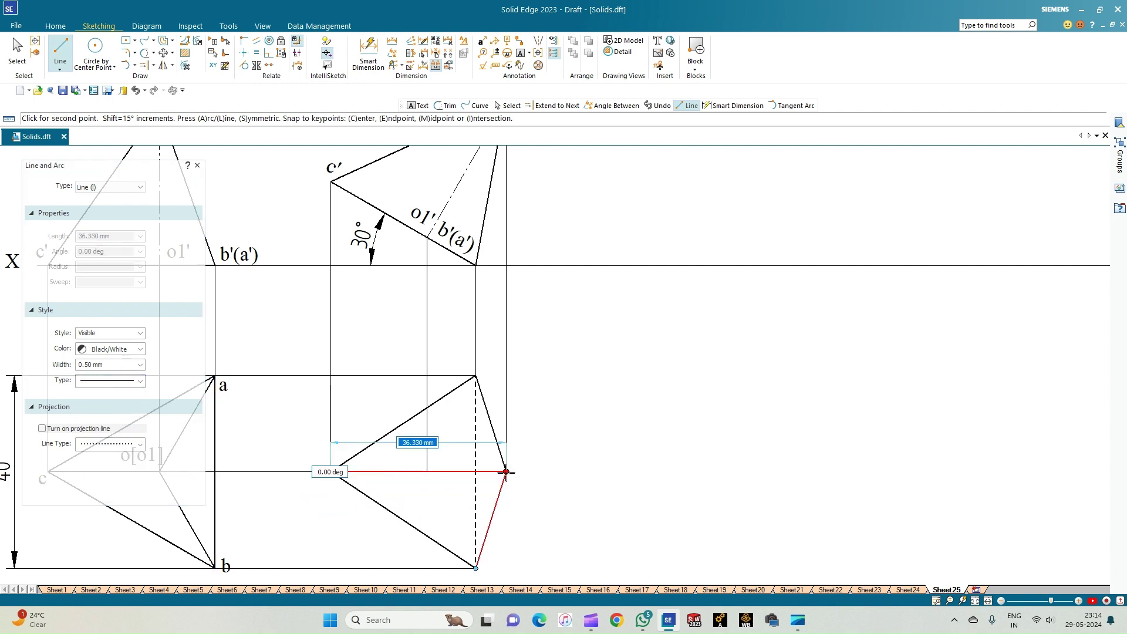
pyautogui.click(506, 471)
pyautogui.rightClick(526, 502)
pyautogui.scroll(-2, 525, 523)
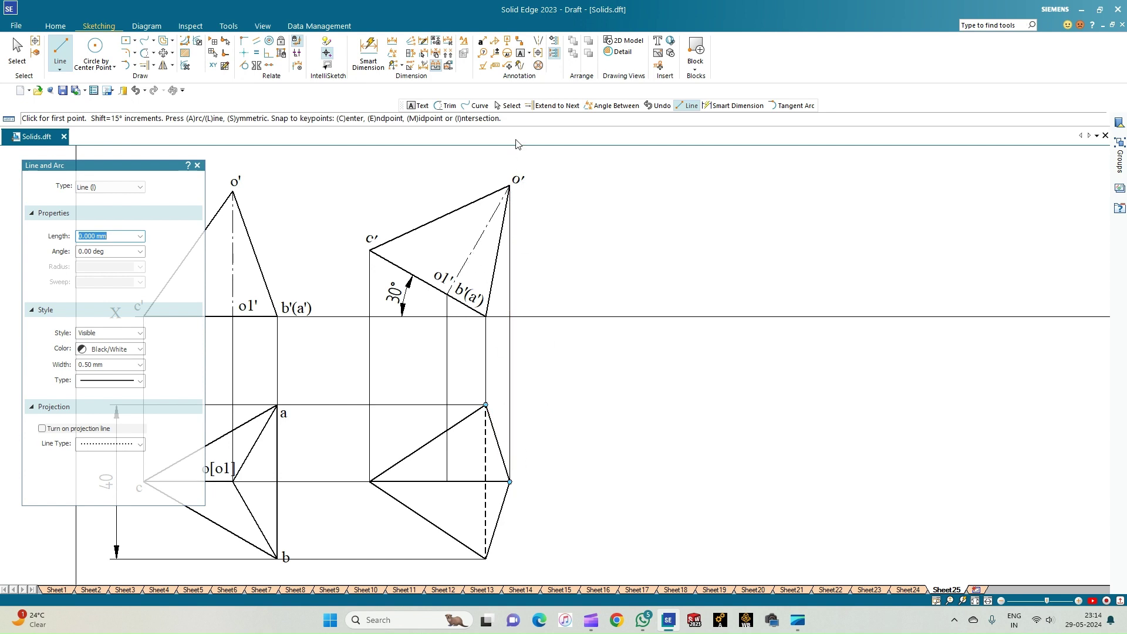
# - Label the points of the second top view as a, o, b, c and o1
pyautogui.click(519, 54)
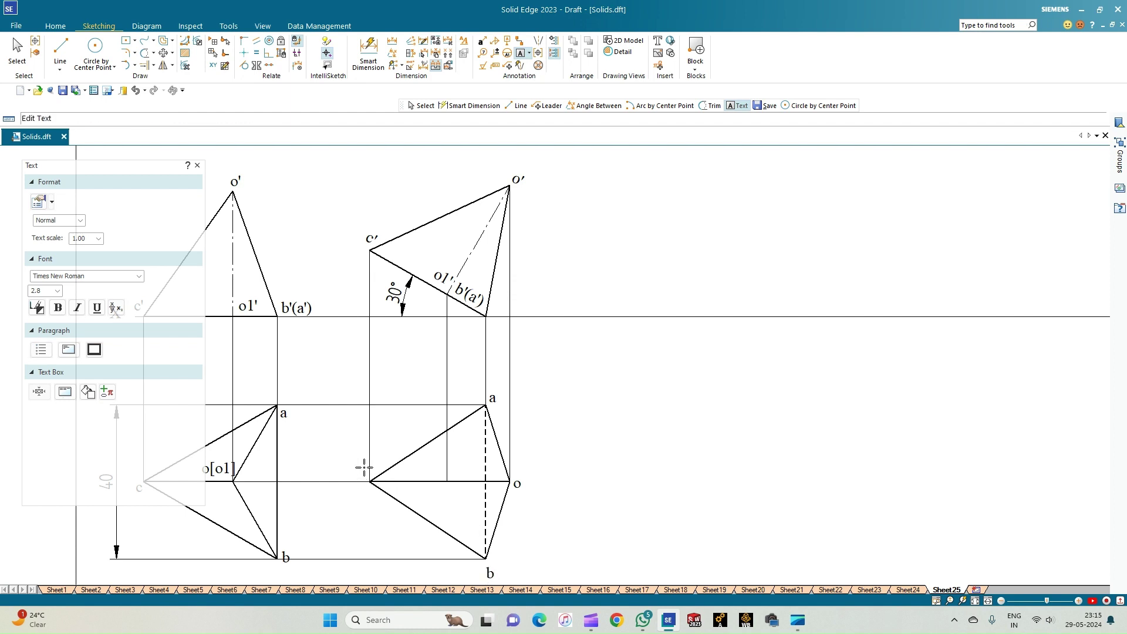
pyautogui.click(444, 472)
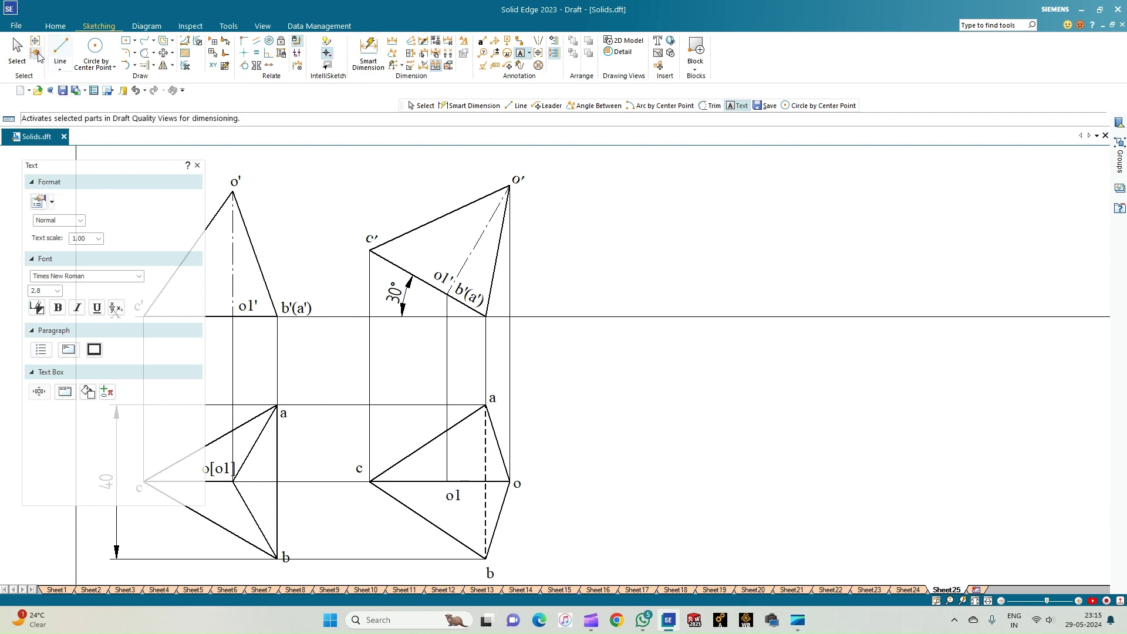
# - Trim the line between c and o1 in the second top view and redraw that segment as a 0.50 mm solid line
pyautogui.click(145, 53)
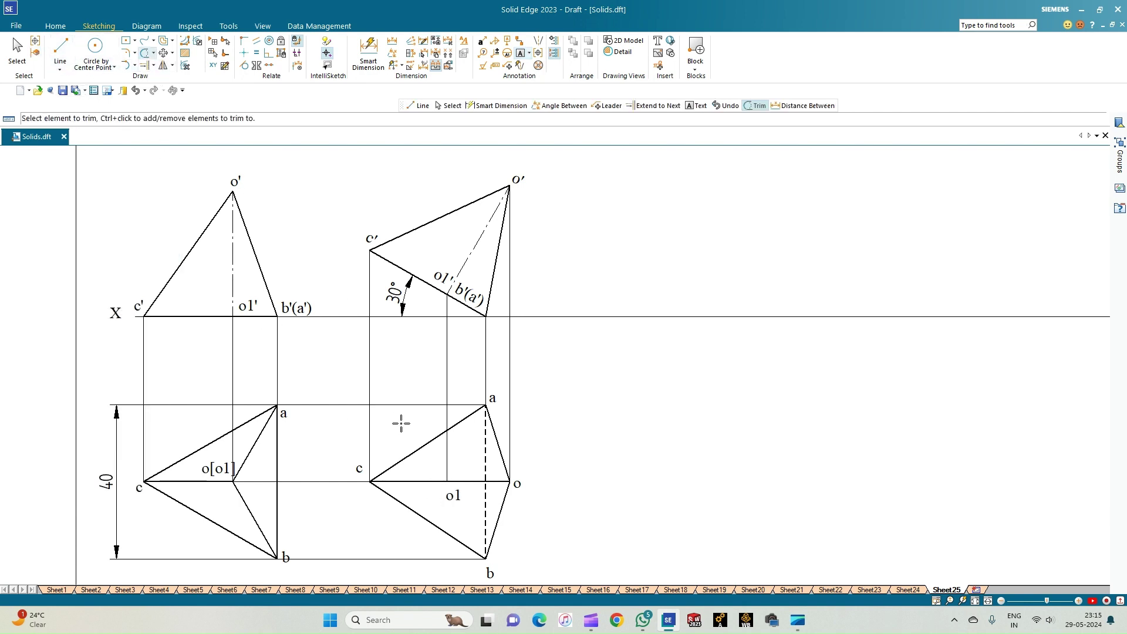
pyautogui.click(424, 481)
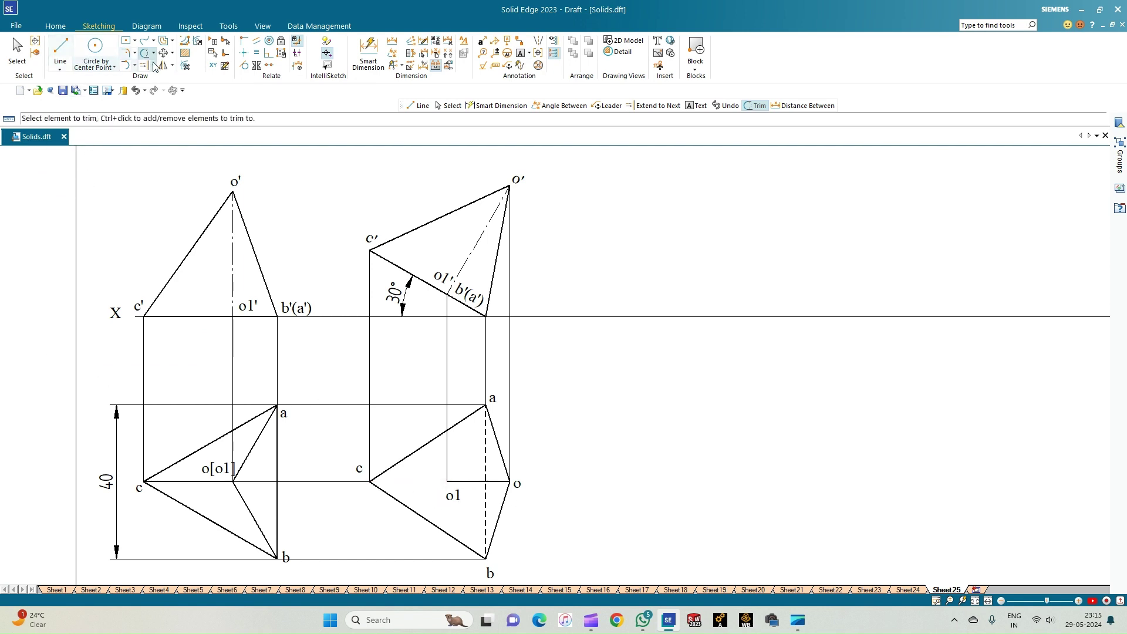
pyautogui.click(61, 52)
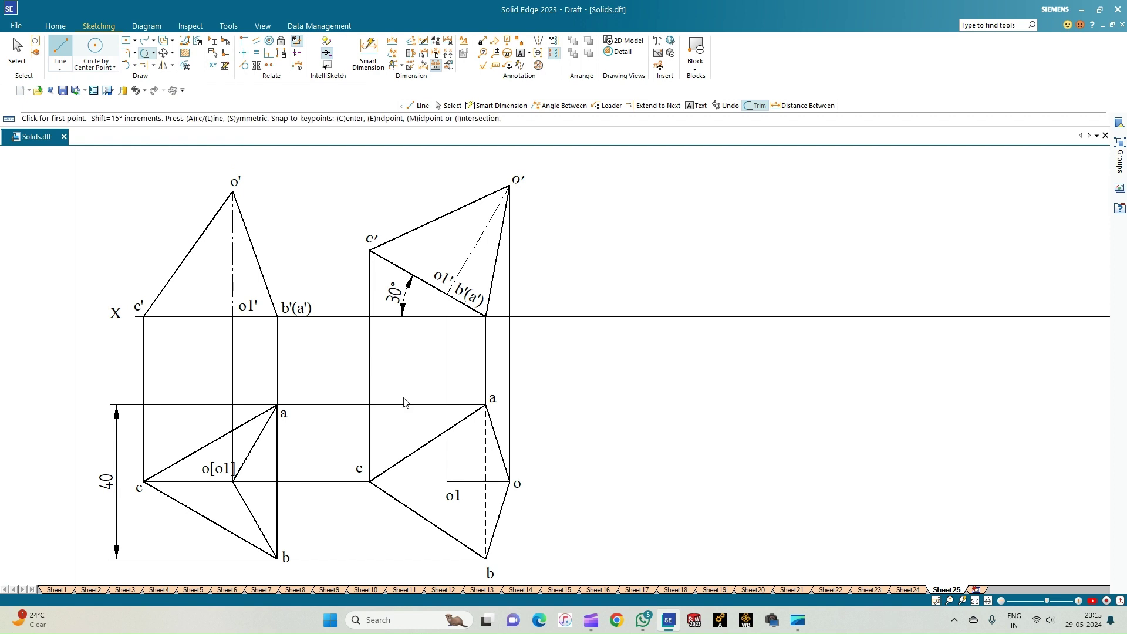
pyautogui.click(447, 482)
pyautogui.click(370, 481)
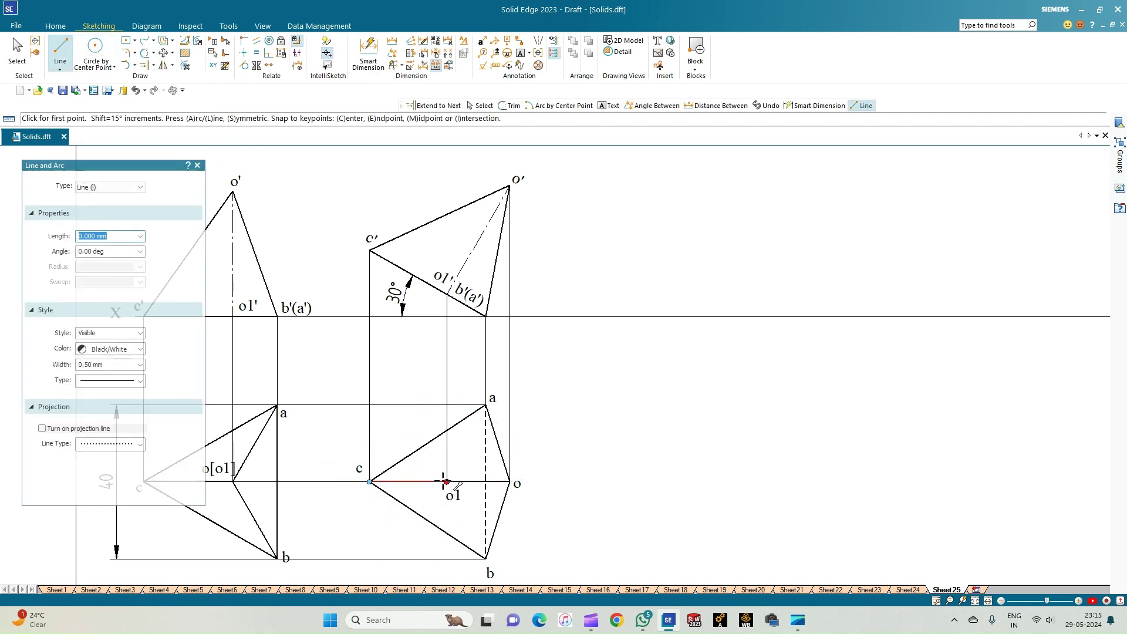
# - Draw a 0.13 mm wide vertical line 40 mm long downward from the XY line, in the free space beyond the second views
pyautogui.scroll(1, 446, 480)
pyautogui.scroll(-1, 447, 481)
pyautogui.scroll(-1, 447, 481)
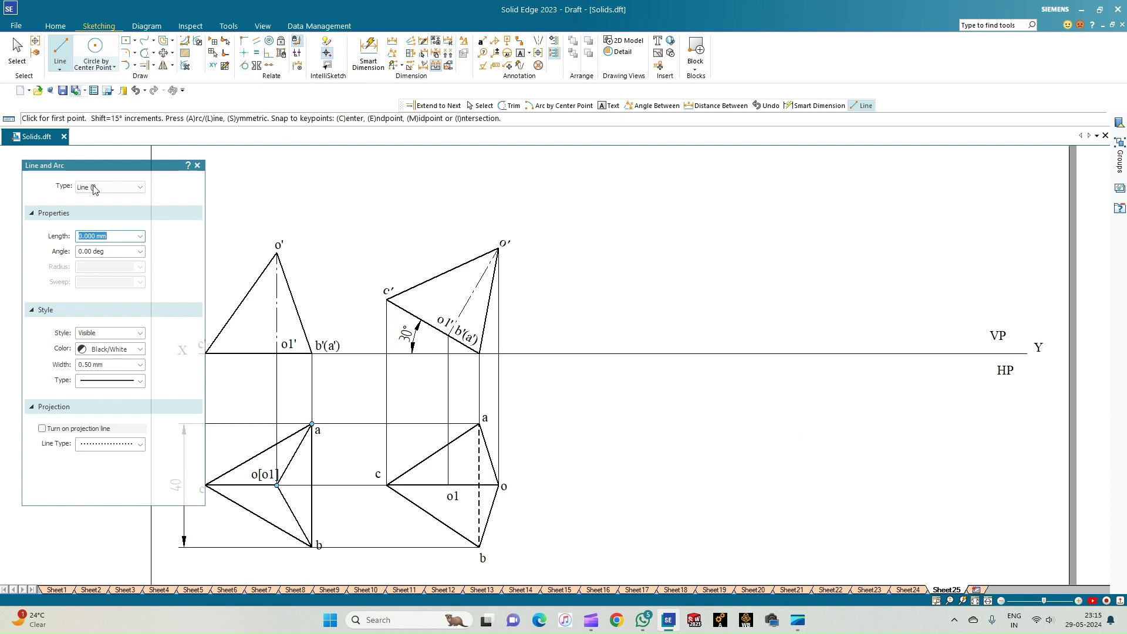
pyautogui.click(140, 365)
pyautogui.click(113, 379)
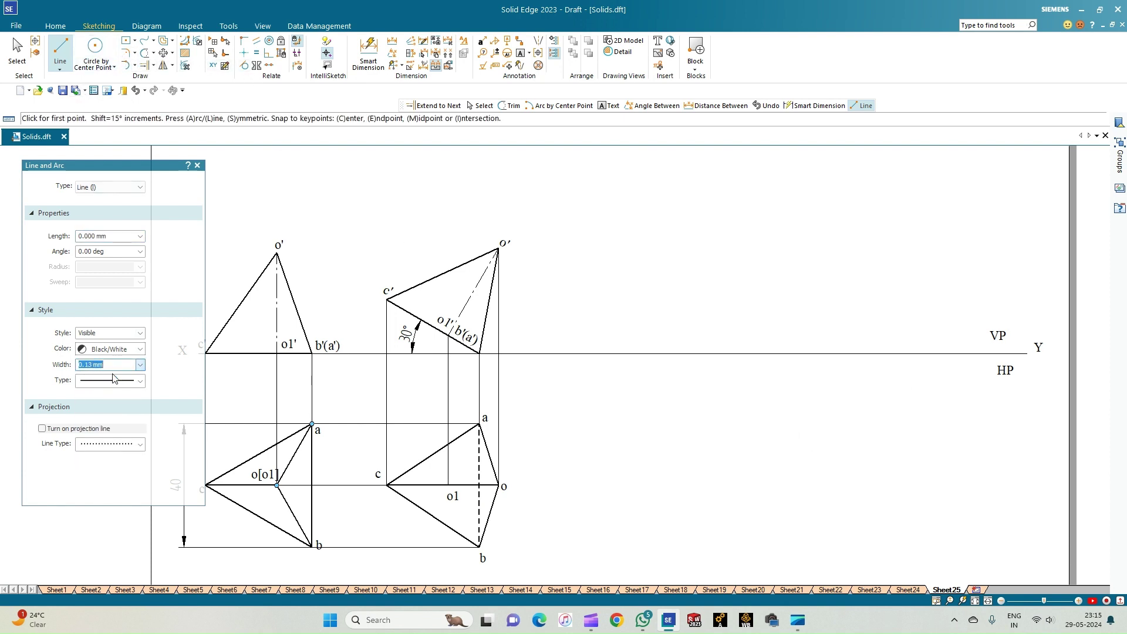
pyautogui.click(671, 353)
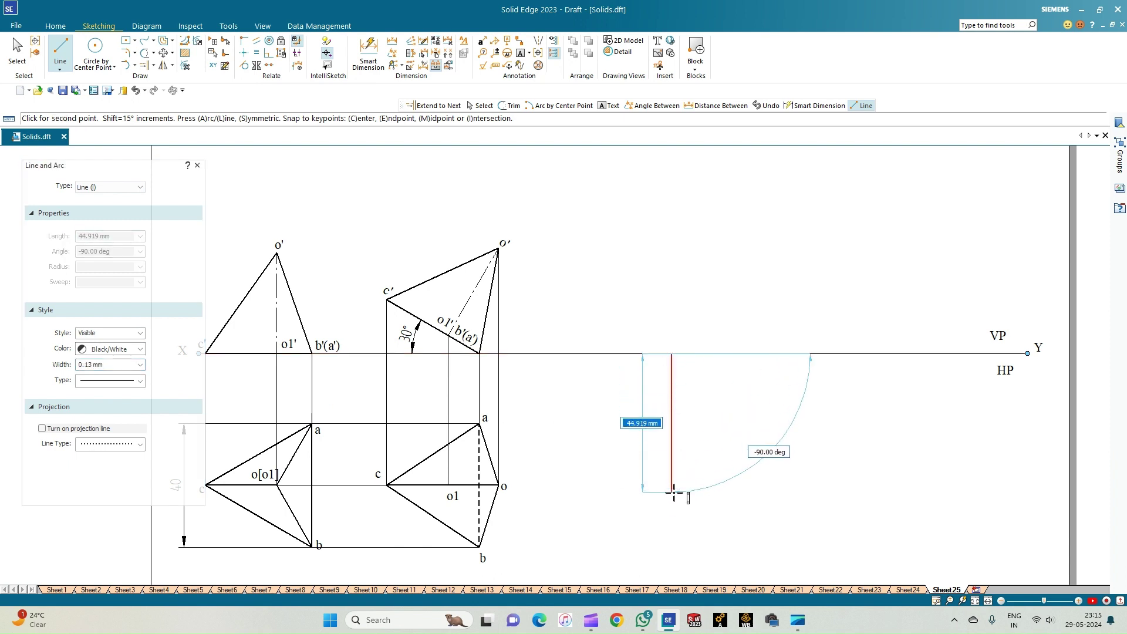
pyautogui.write('4')
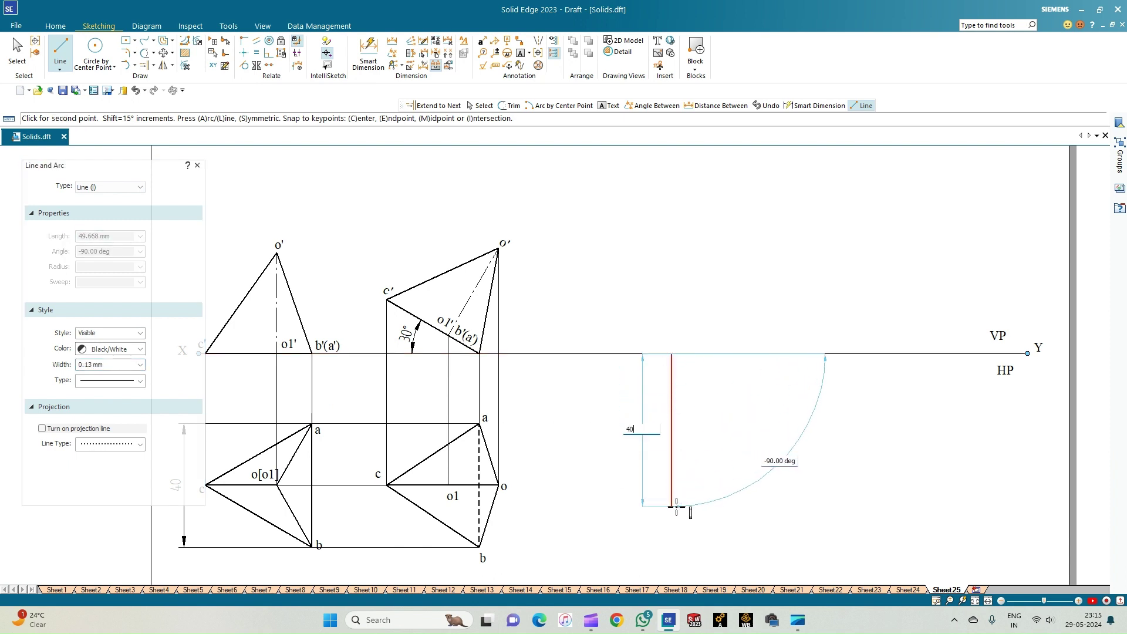
pyautogui.write('0')
pyautogui.press('Tab')
pyautogui.press('Return')
pyautogui.rightClick(723, 519)
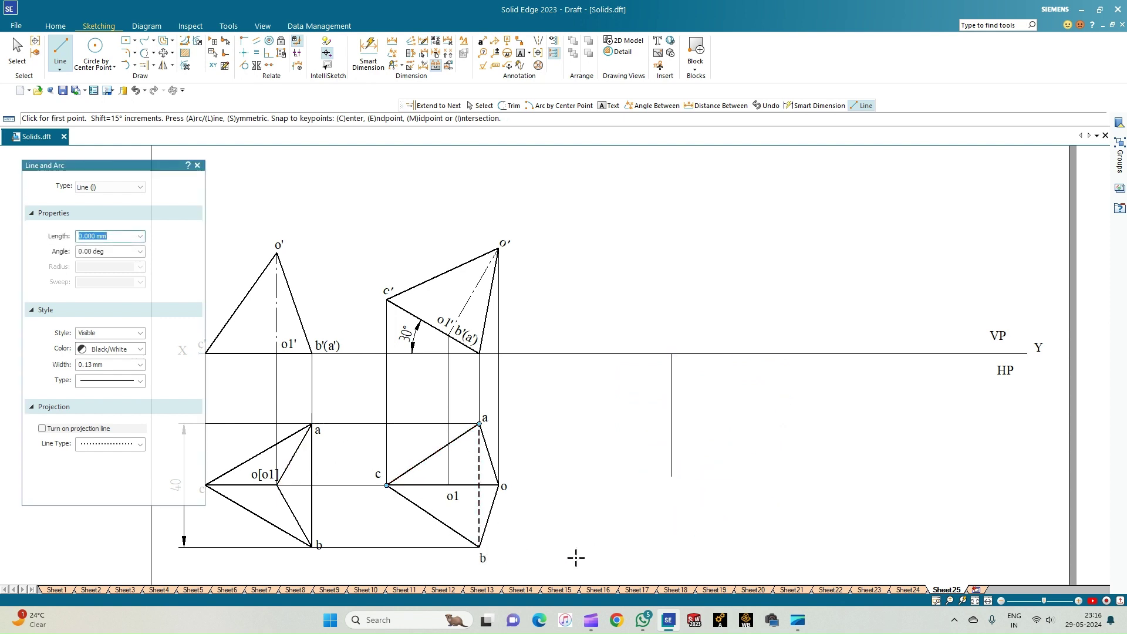
# - Copy the second top view's edges and labels, moving them from vertex a to the lower end of the 40 mm vertical line
pyautogui.click(13, 48)
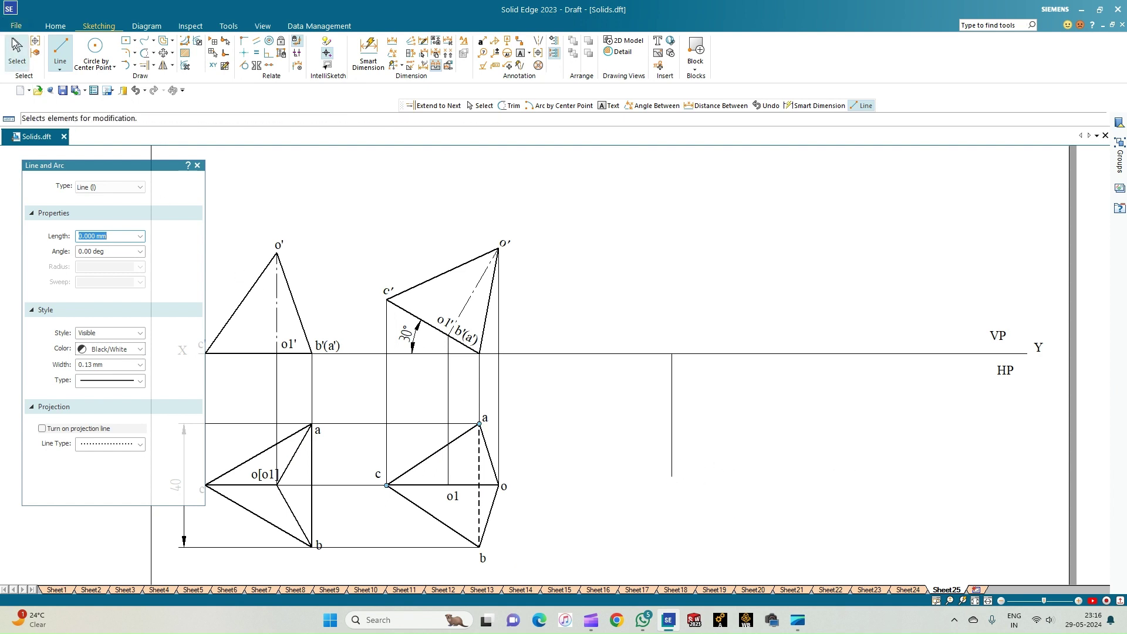
pyautogui.click(432, 460)
pyautogui.keyDown('ctrl'); pyautogui.click(479, 464); pyautogui.keyUp('ctrl')
pyautogui.keyDown('ctrl'); pyautogui.click(492, 504); pyautogui.keyUp('ctrl')
pyautogui.keyDown('ctrl'); pyautogui.click(489, 467); pyautogui.keyUp('ctrl')
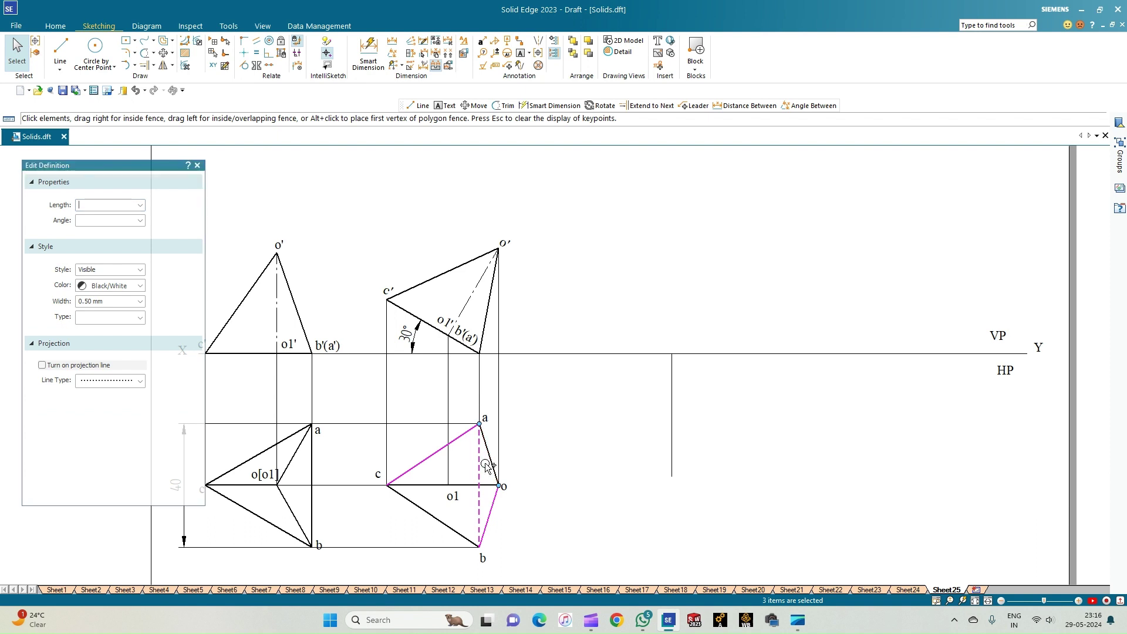
pyautogui.keyDown('ctrl'); pyautogui.click(463, 484); pyautogui.keyUp('ctrl')
pyautogui.keyDown('ctrl'); pyautogui.click(469, 485); pyautogui.keyUp('ctrl')
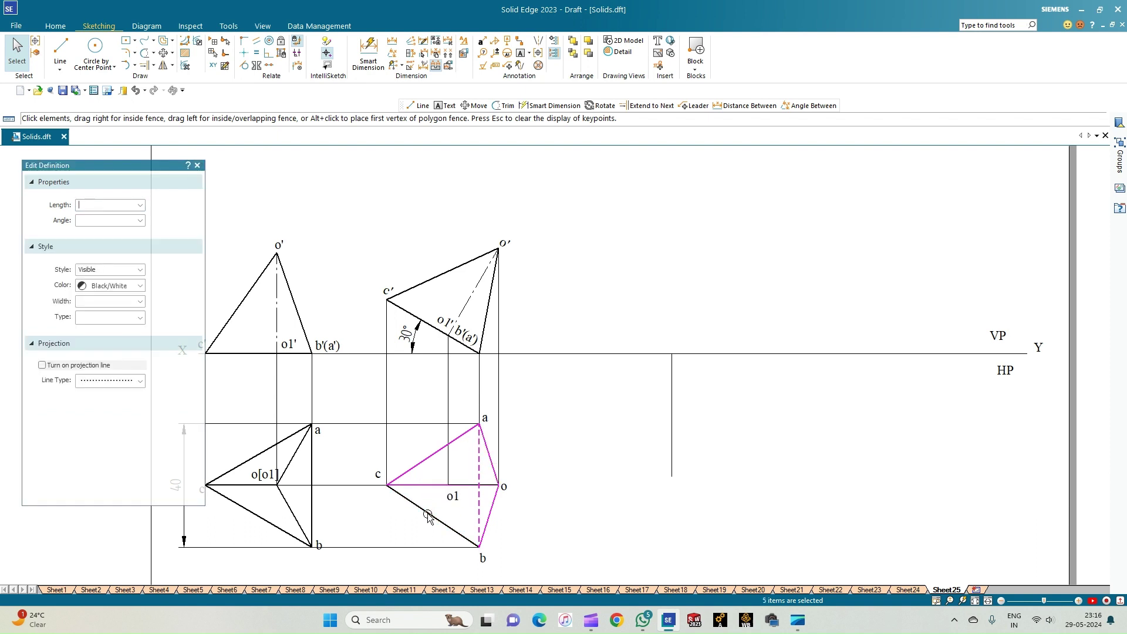
pyautogui.keyDown('ctrl'); pyautogui.click(428, 512); pyautogui.keyUp('ctrl')
pyautogui.keyDown('ctrl'); pyautogui.click(482, 558); pyautogui.keyUp('ctrl')
pyautogui.keyDown('ctrl'); pyautogui.click(504, 486); pyautogui.keyUp('ctrl')
pyautogui.keyDown('ctrl'); pyautogui.click(484, 417); pyautogui.keyUp('ctrl')
pyautogui.keyDown('ctrl'); pyautogui.click(463, 498); pyautogui.keyUp('ctrl')
pyautogui.keyDown('ctrl'); pyautogui.click(378, 474); pyautogui.keyUp('ctrl')
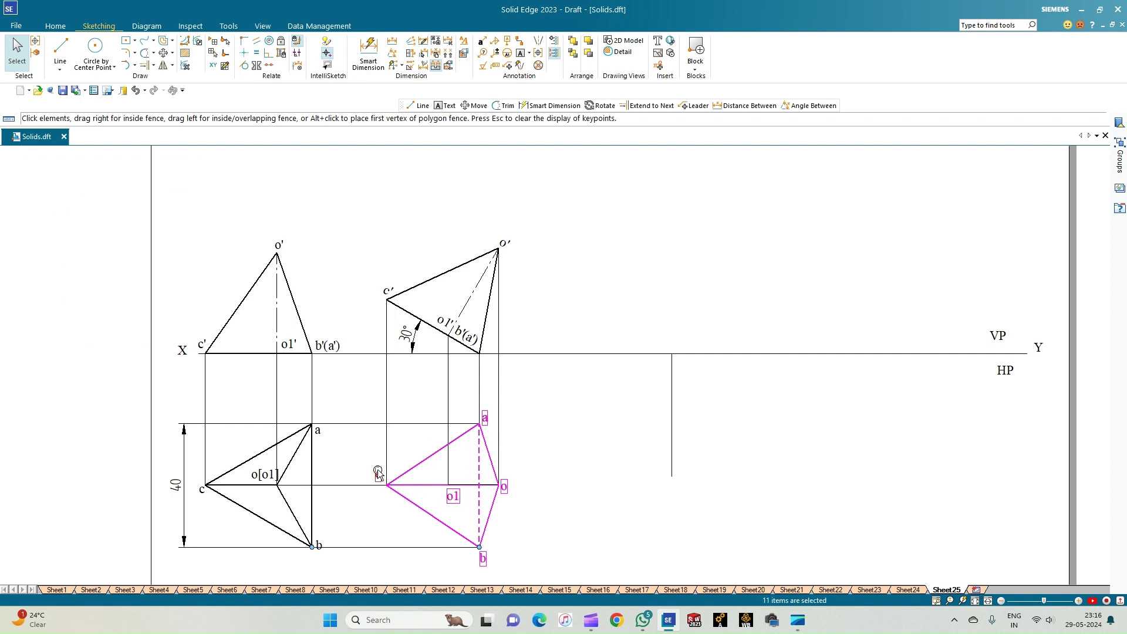
pyautogui.click(164, 53)
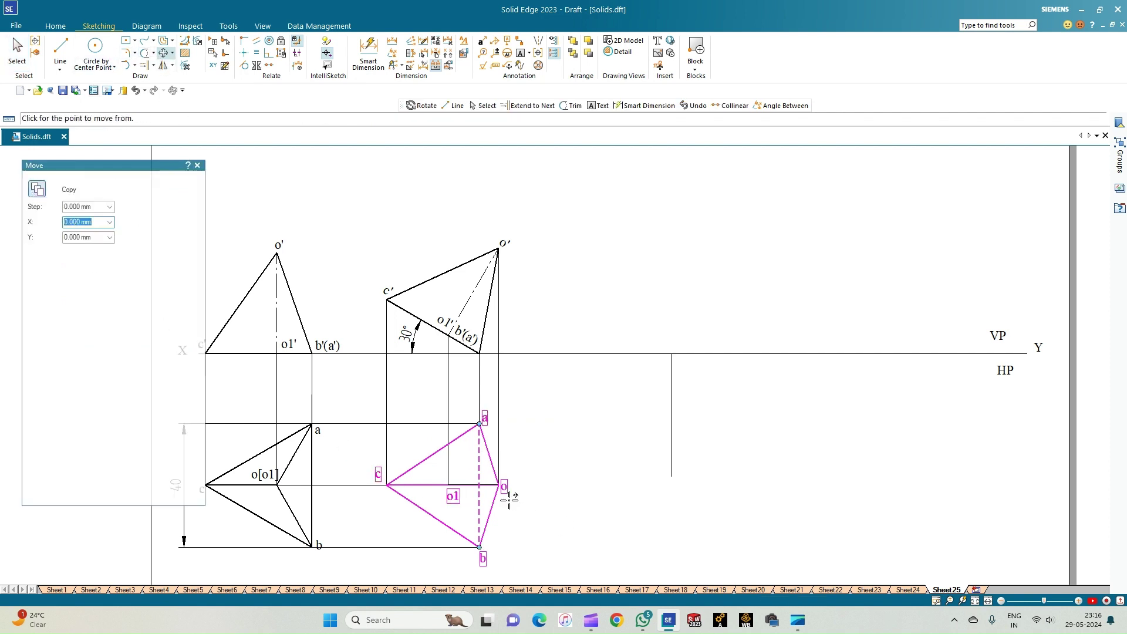
pyautogui.click(479, 422)
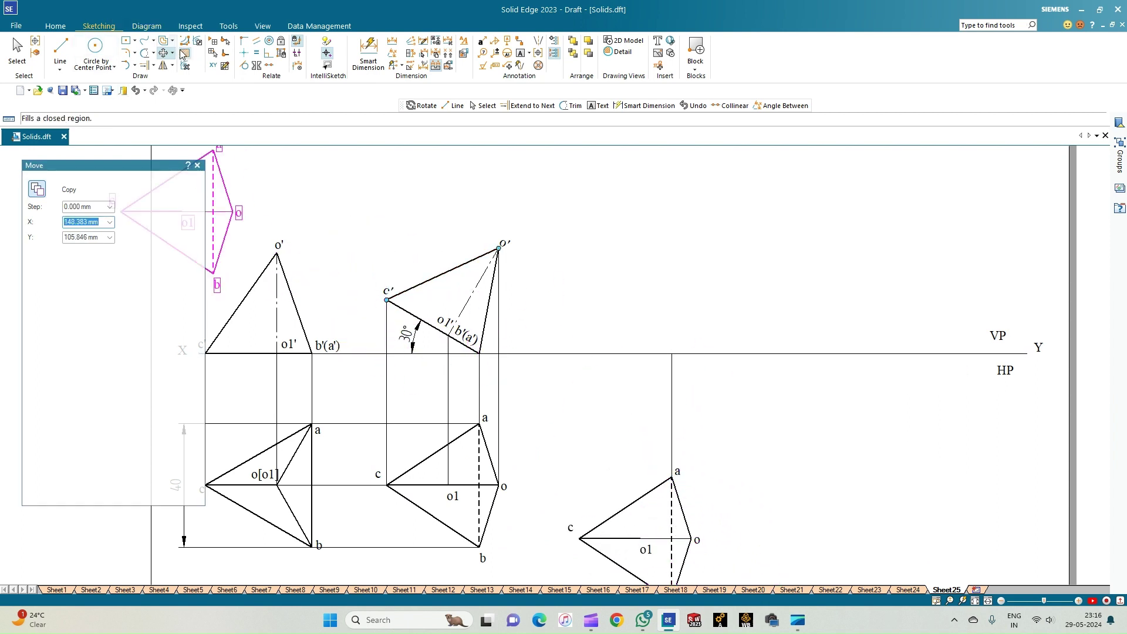
# - Rotate the copied top view 90° counterclockwise about vertex a so that edge ab lies parallel to the XY line
pyautogui.click(179, 79)
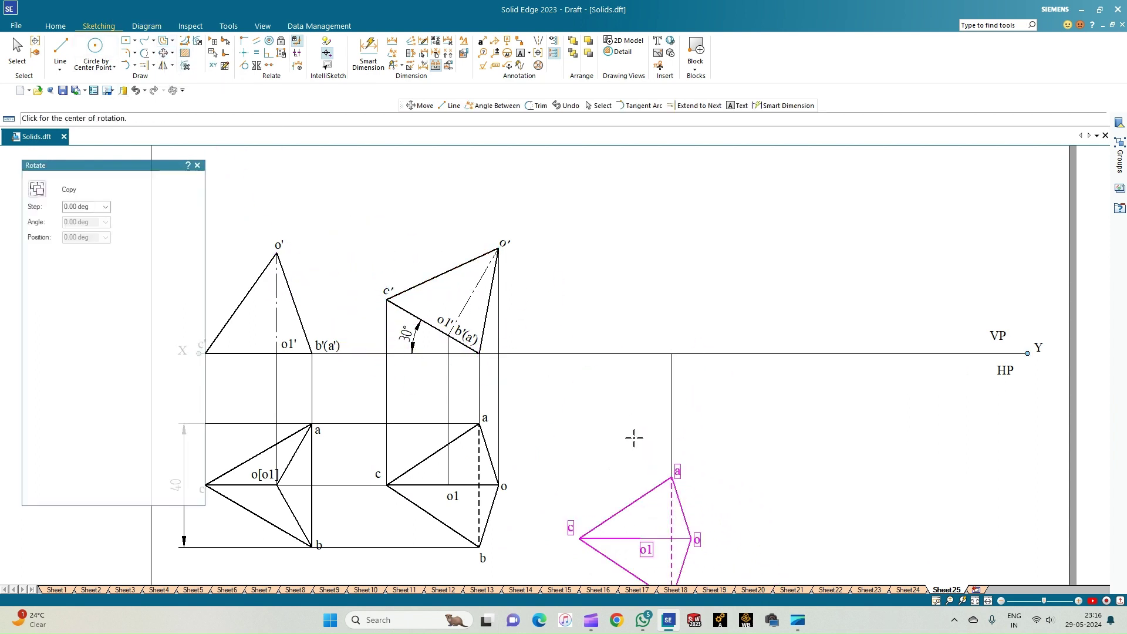
pyautogui.click(671, 476)
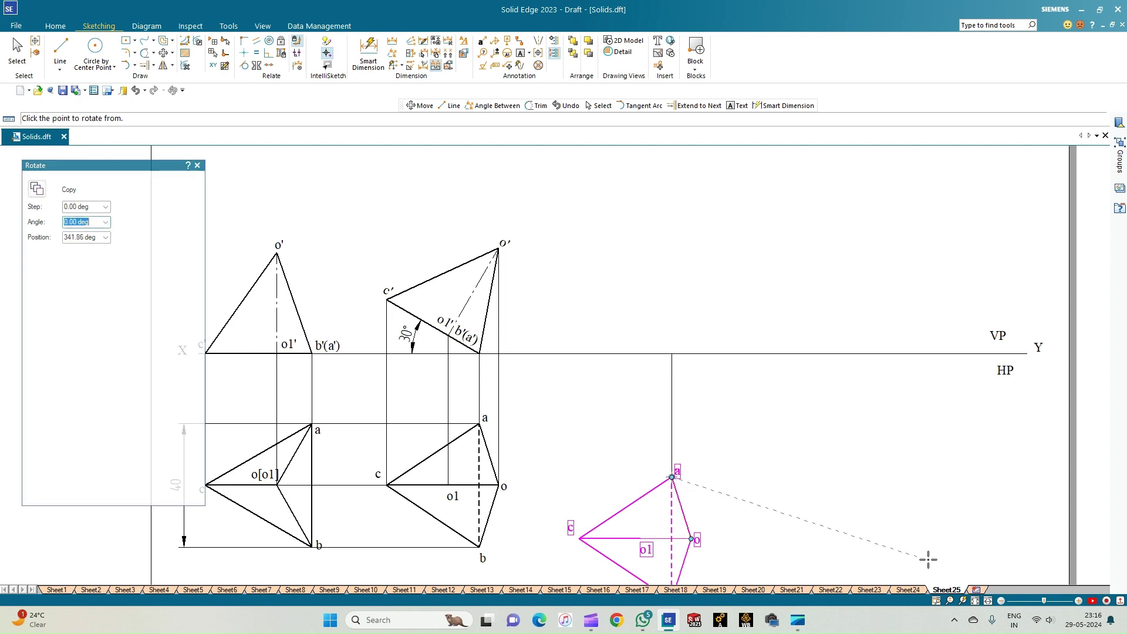
pyautogui.click(976, 601)
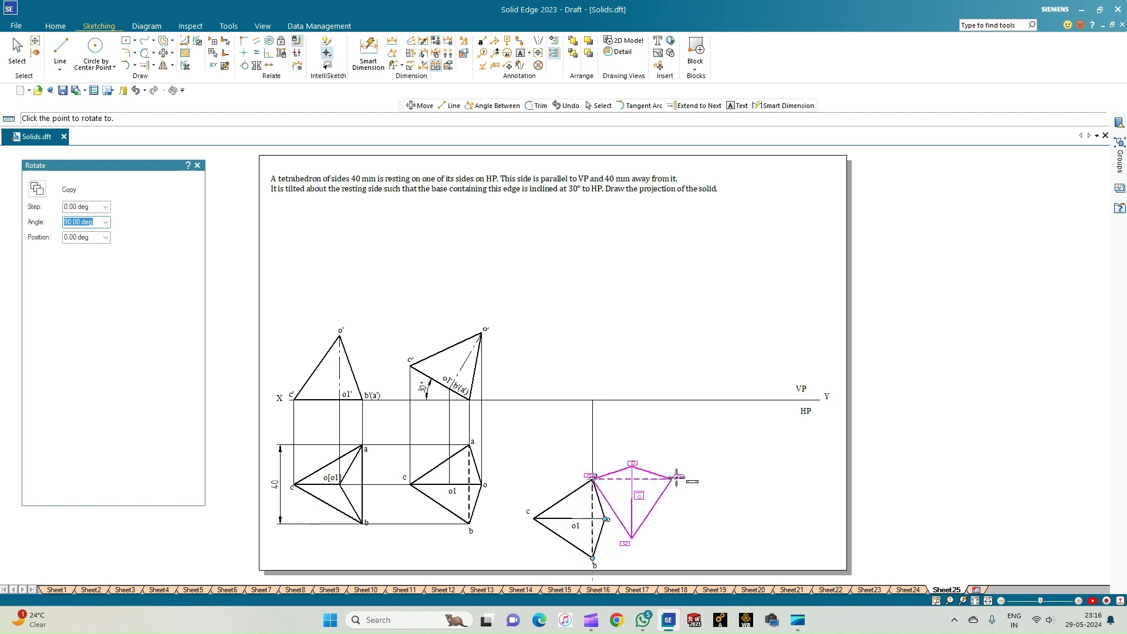
pyautogui.scroll(3, 676, 476)
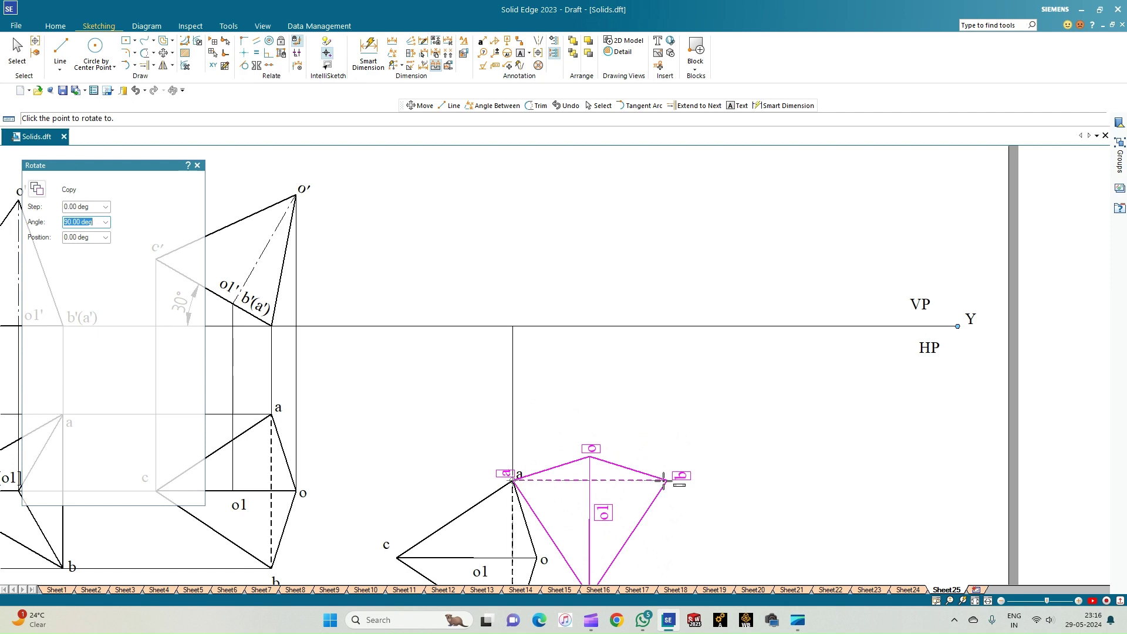
pyautogui.click(663, 480)
pyautogui.click(742, 503)
# - Delete the vertical construction line between the XY line and vertex a of the rotated top view
pyautogui.scroll(4, 561, 474)
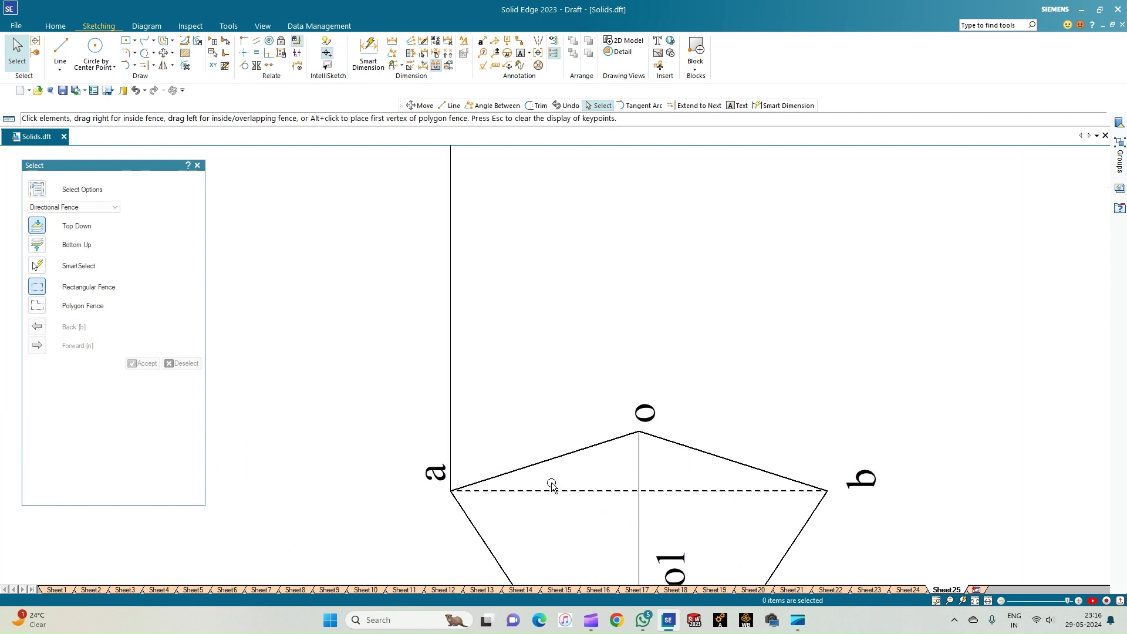
pyautogui.scroll(-2, 511, 492)
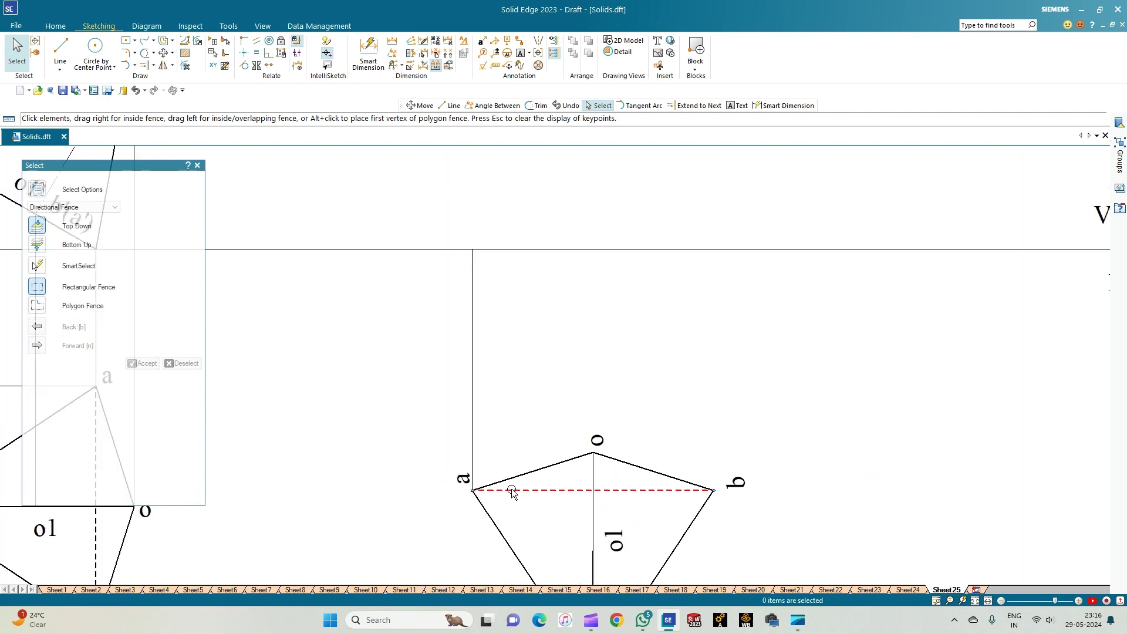
pyautogui.click(467, 281)
pyautogui.press('Escape')
# - Dimension the distance between the XY line and edge ab of the rotated top view, placing it beside vertex a
pyautogui.click(357, 56)
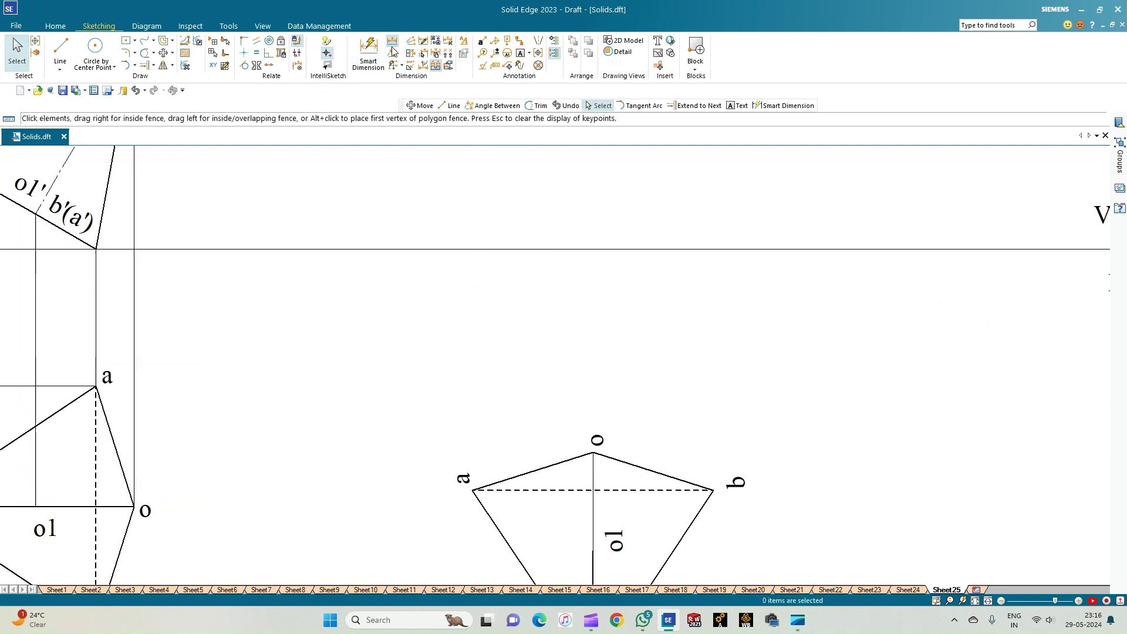
pyautogui.click(551, 490)
pyautogui.click(546, 250)
pyautogui.click(391, 325)
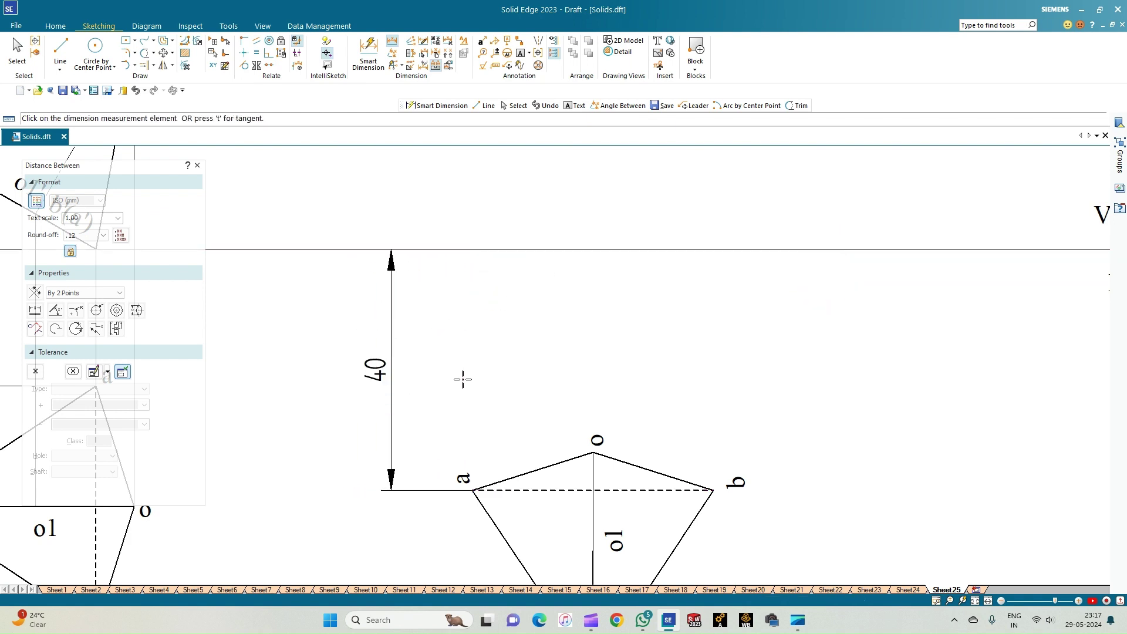
# - Draw the missing part of the visible edge from o1 to o in the rotated top view as a 0.50 mm solid line
pyautogui.scroll(-1, 480, 416)
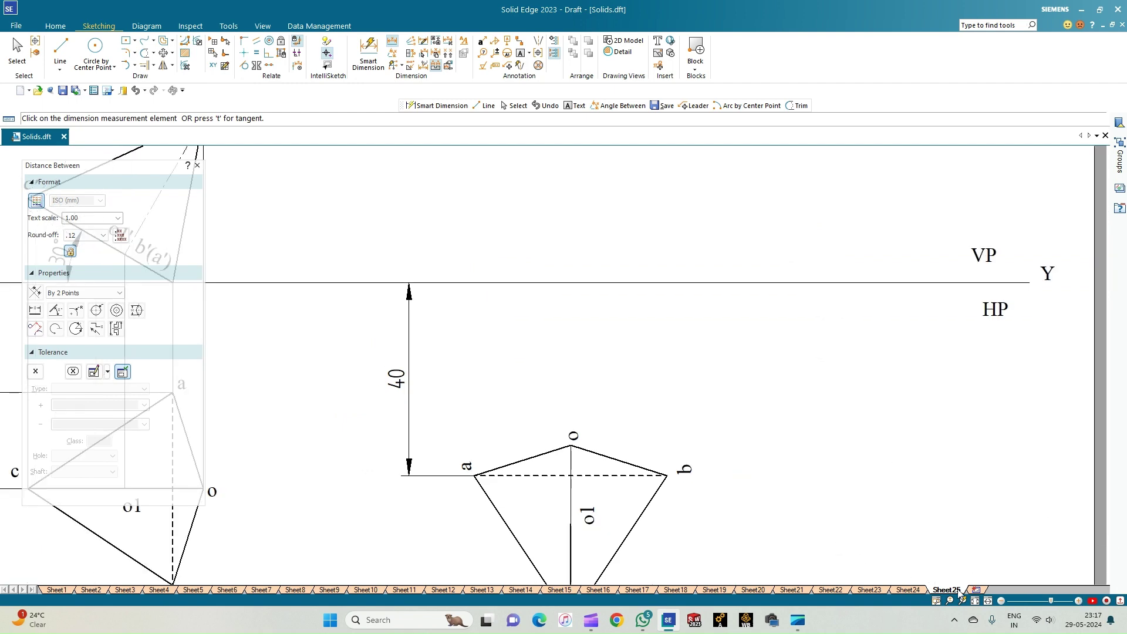
pyautogui.scroll(-3, 756, 533)
pyautogui.scroll(2, 669, 522)
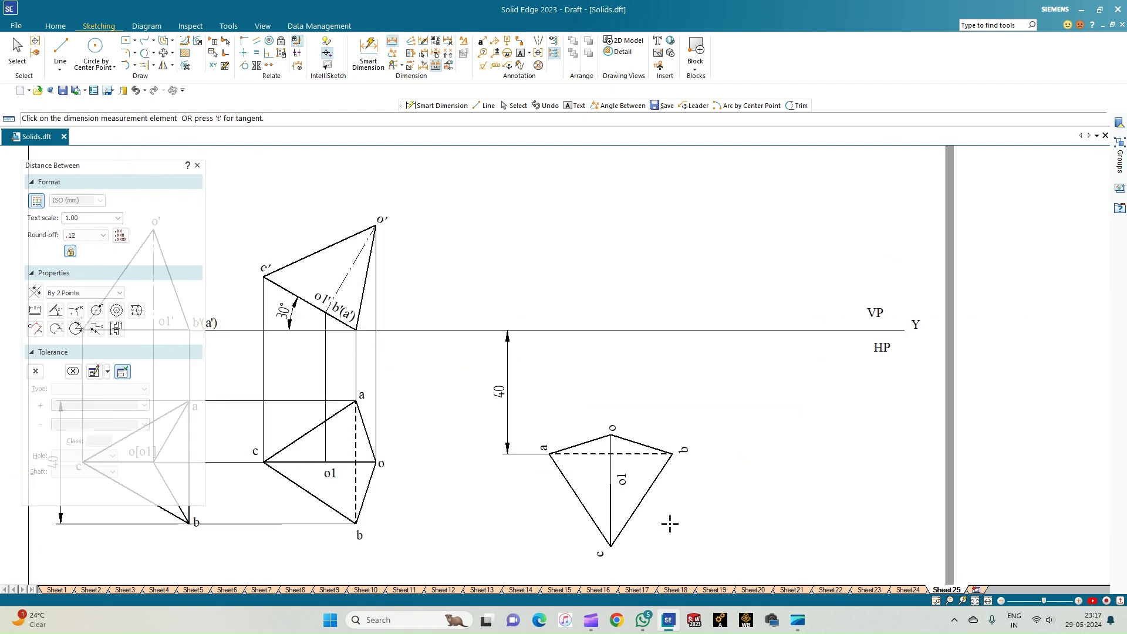
pyautogui.click(54, 56)
pyautogui.click(141, 370)
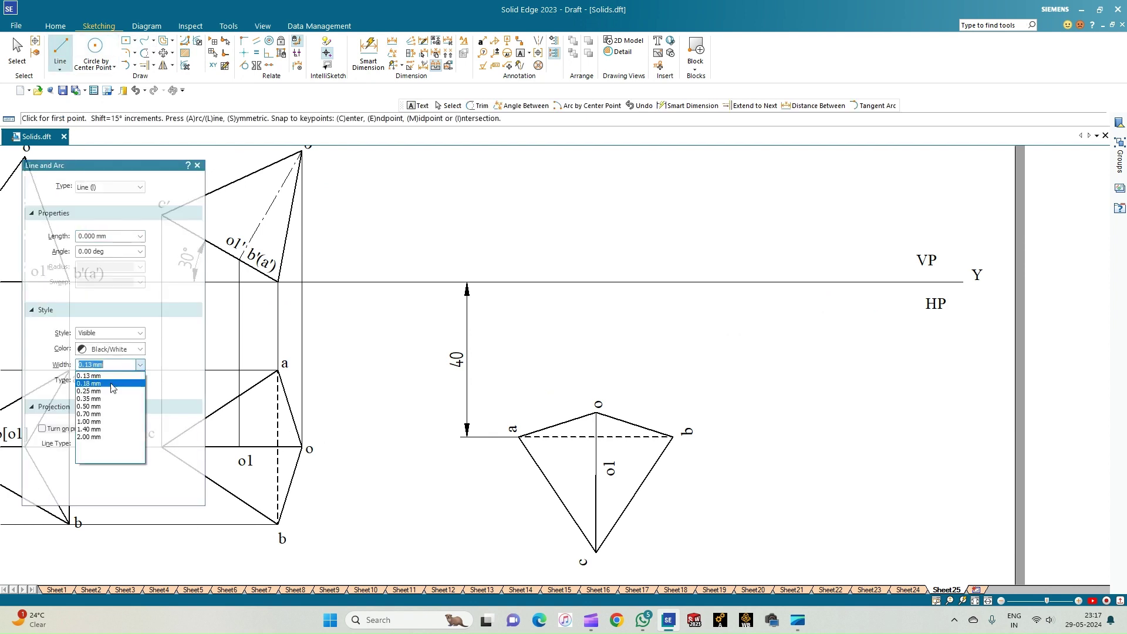
pyautogui.click(113, 406)
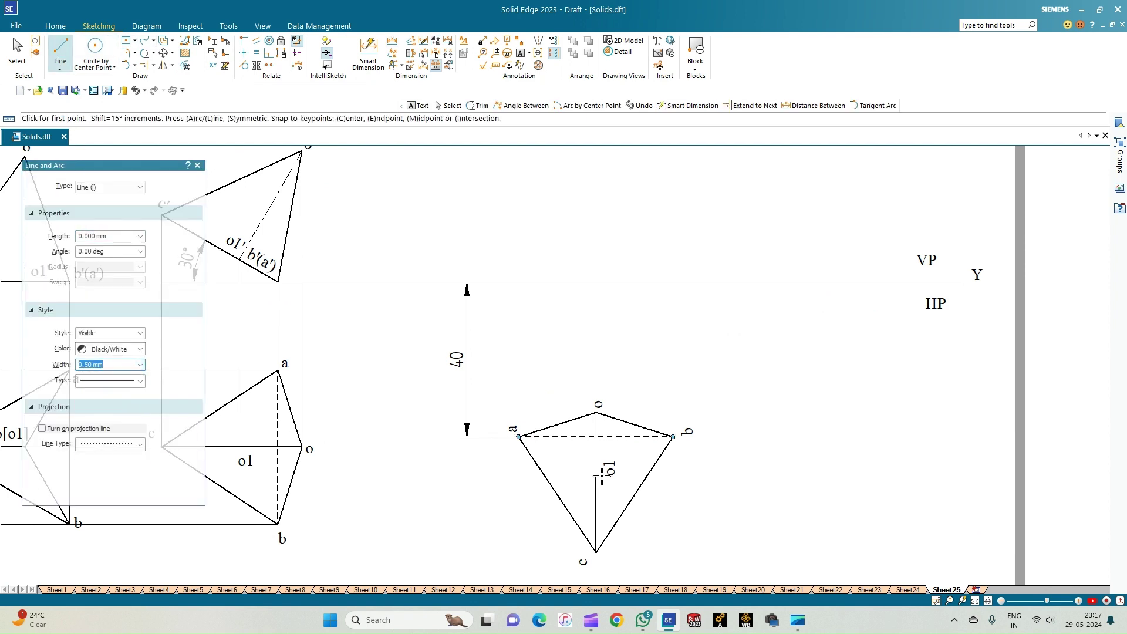
pyautogui.click(596, 475)
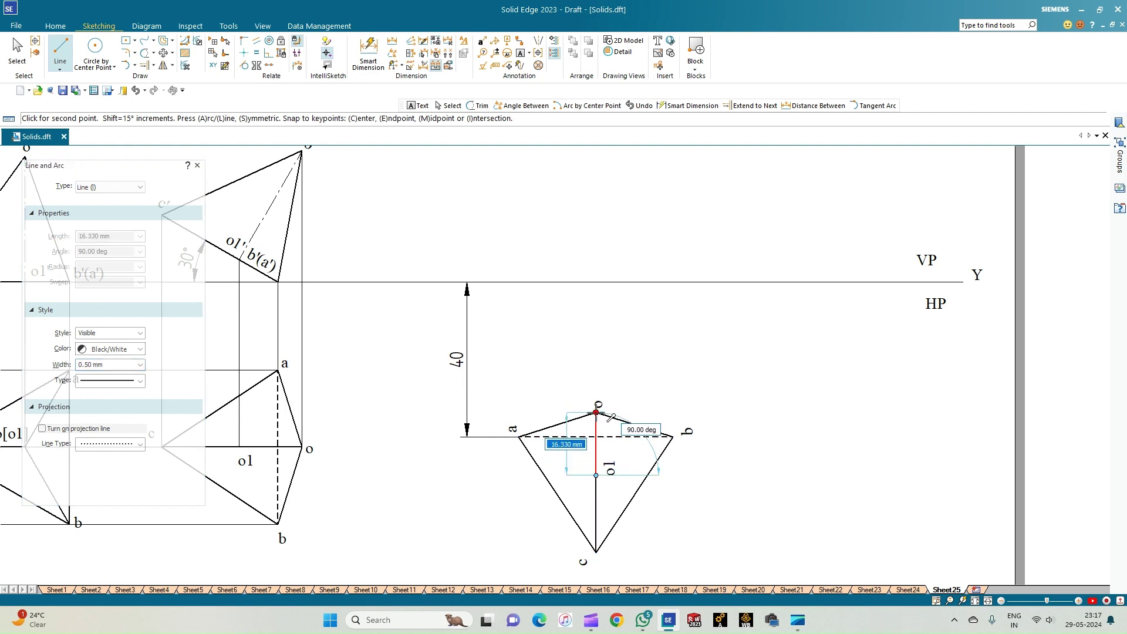
pyautogui.click(597, 413)
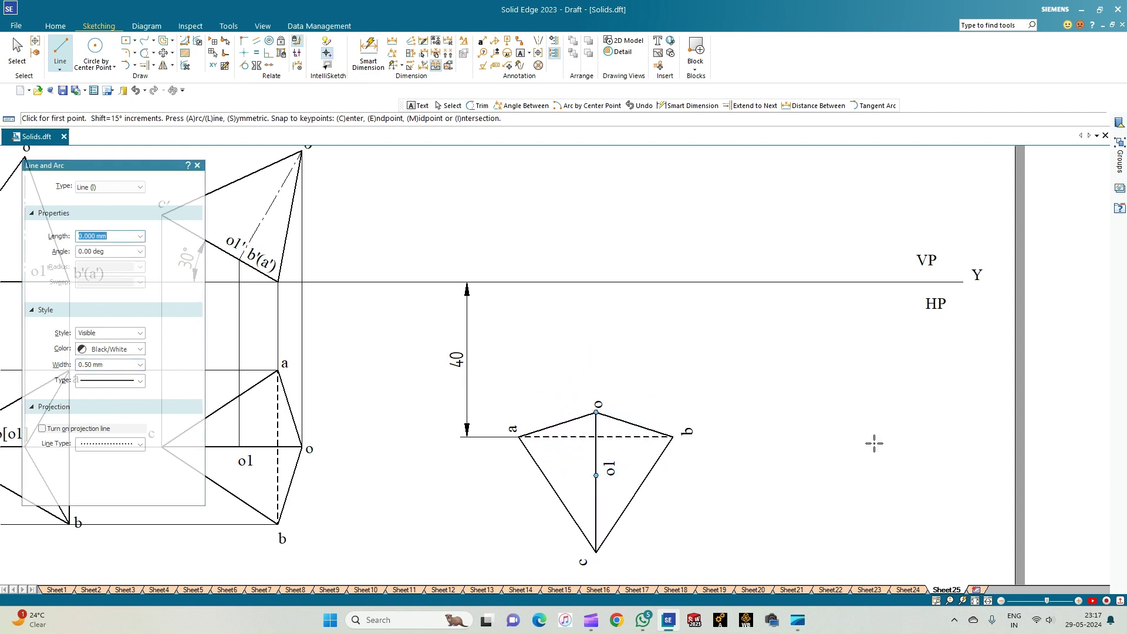
# - Draw 0.13 mm wide horizontal projectors from o', c' and o1' of the tilted front view, extending past the rotated top view's centreline
pyautogui.scroll(-1, 874, 443)
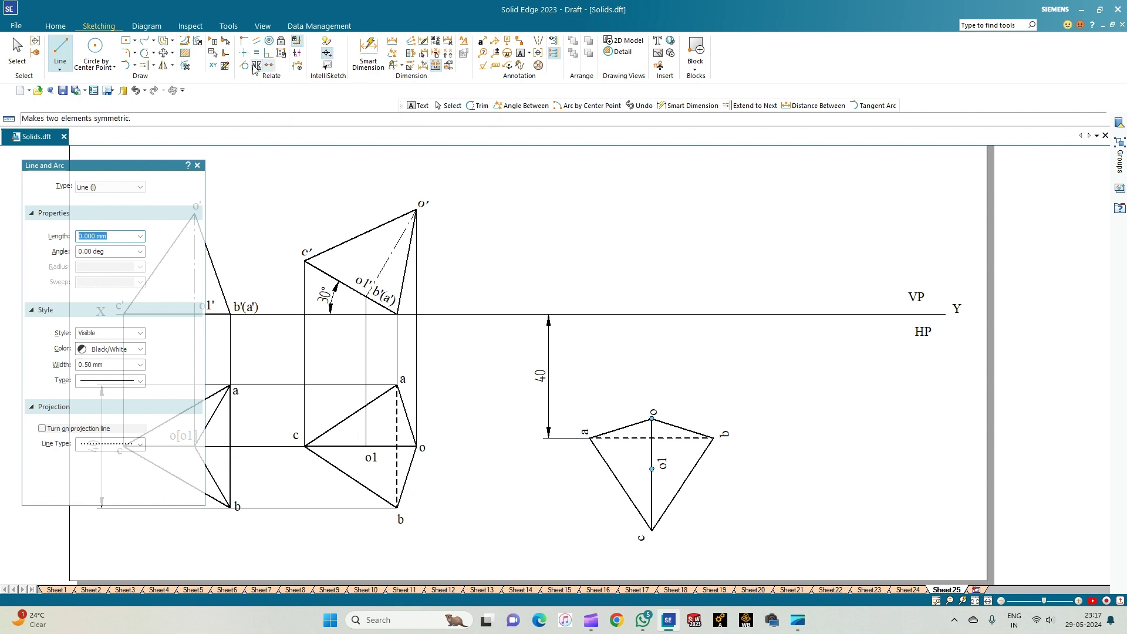
pyautogui.click(140, 365)
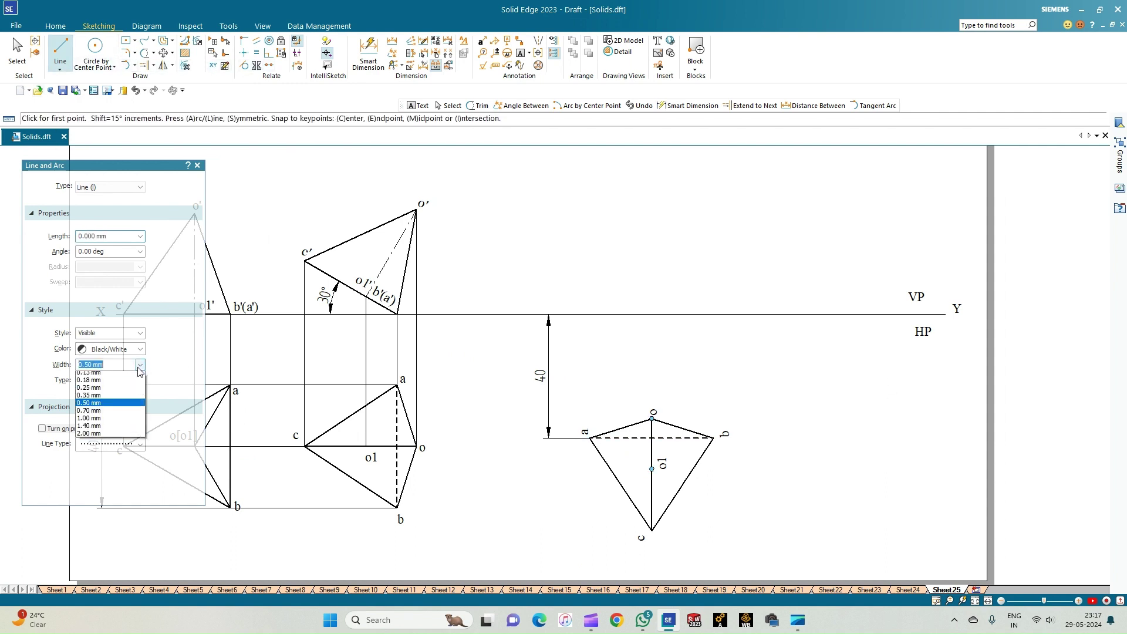
pyautogui.click(103, 381)
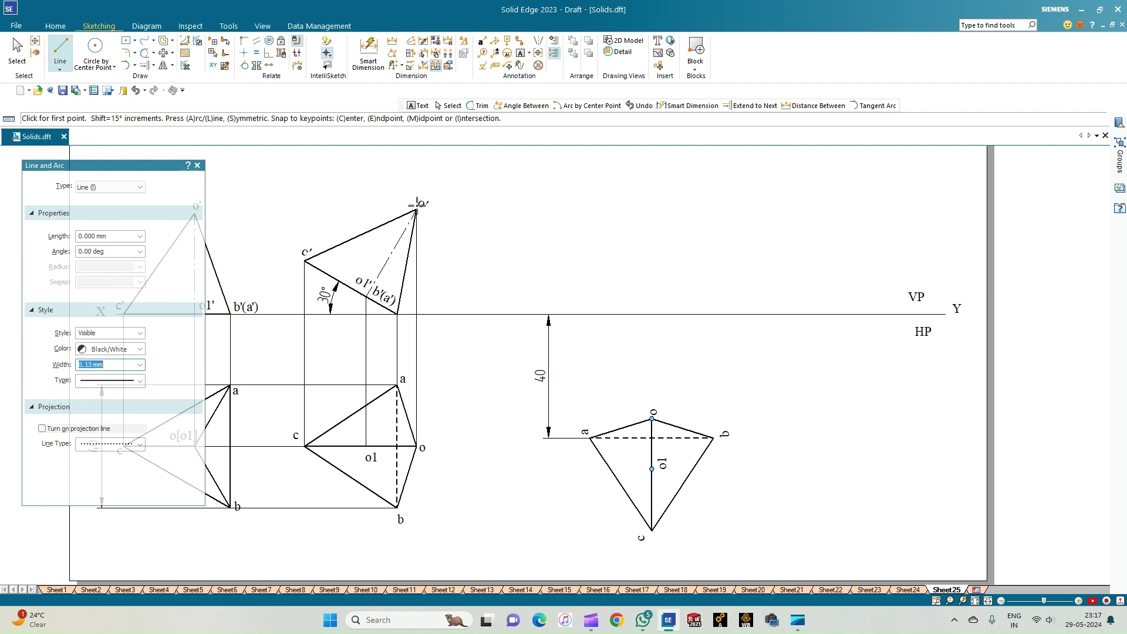
pyautogui.click(416, 210)
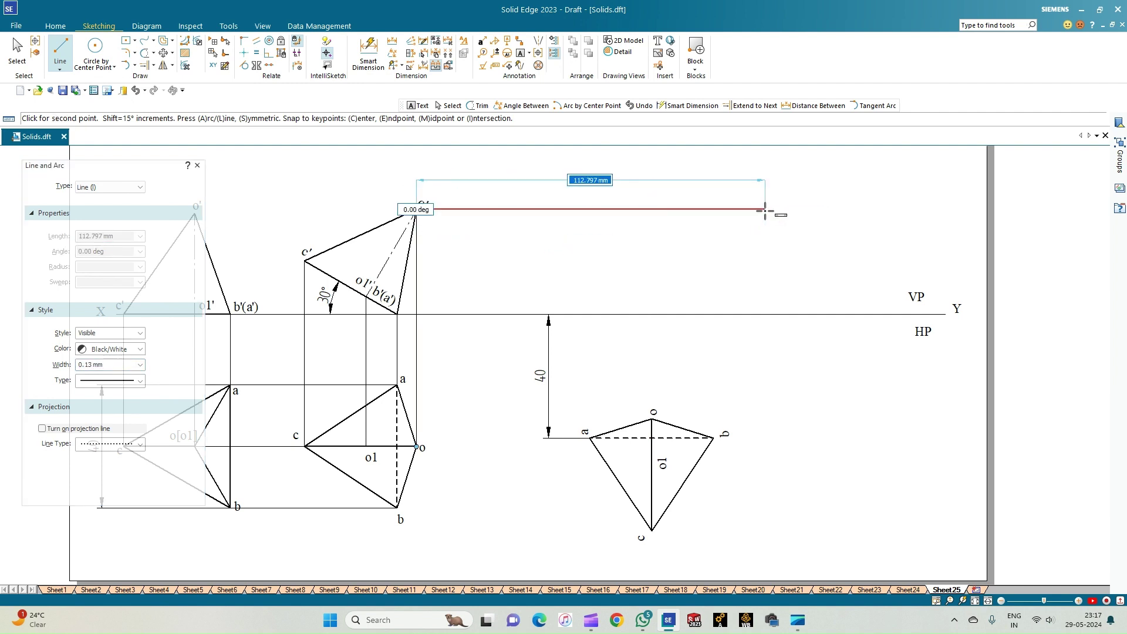
pyautogui.click(764, 210)
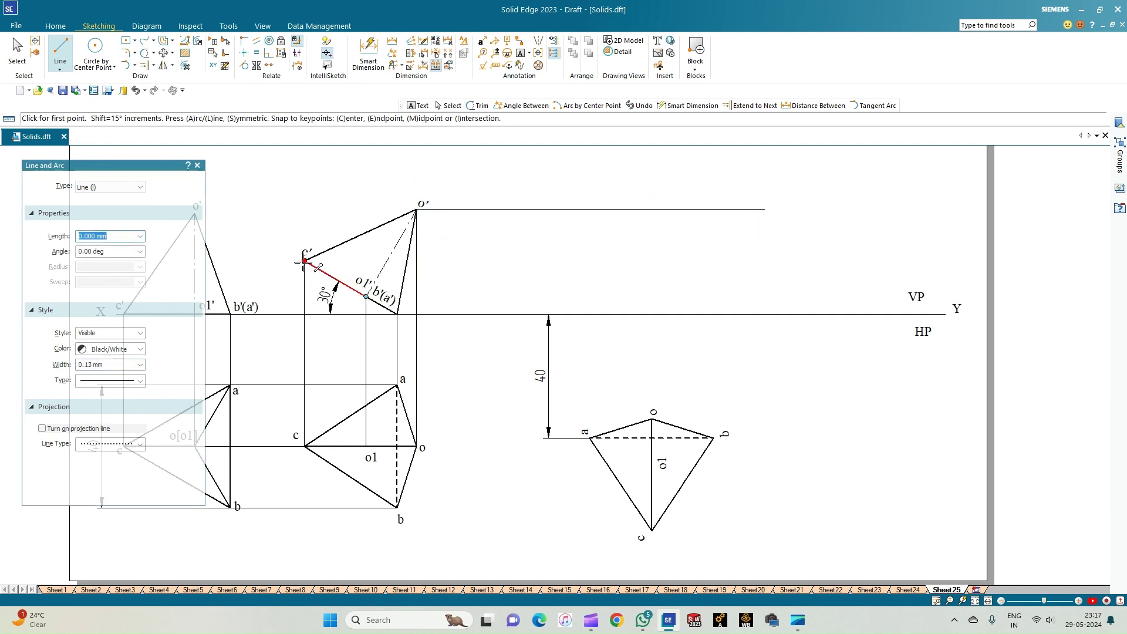
pyautogui.click(304, 261)
pyautogui.click(764, 261)
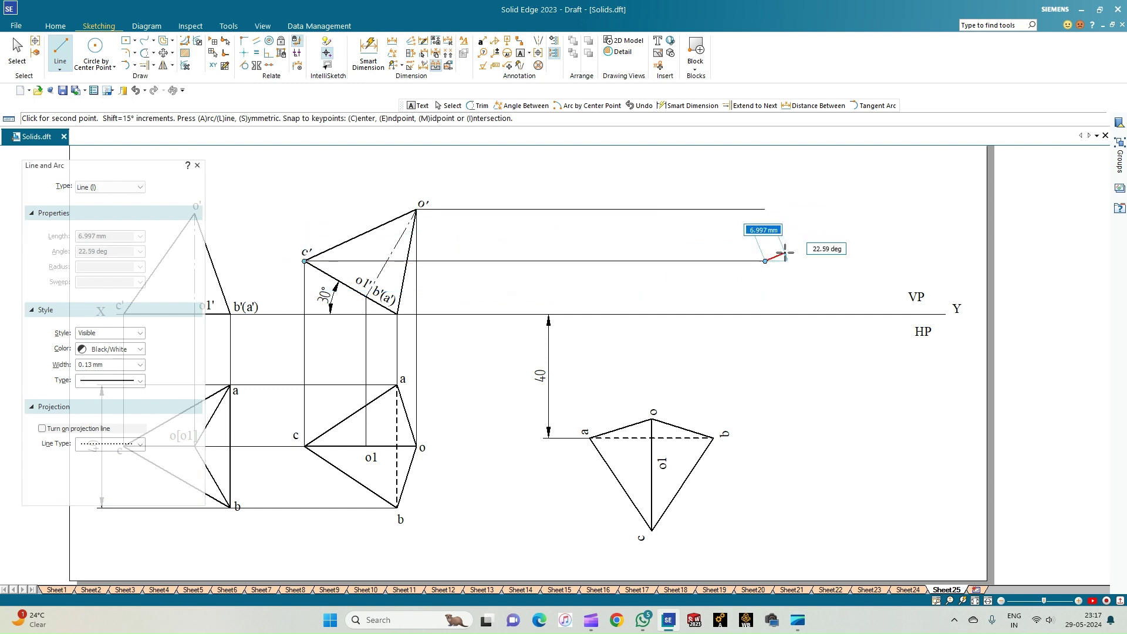
pyautogui.rightClick(784, 252)
pyautogui.click(366, 296)
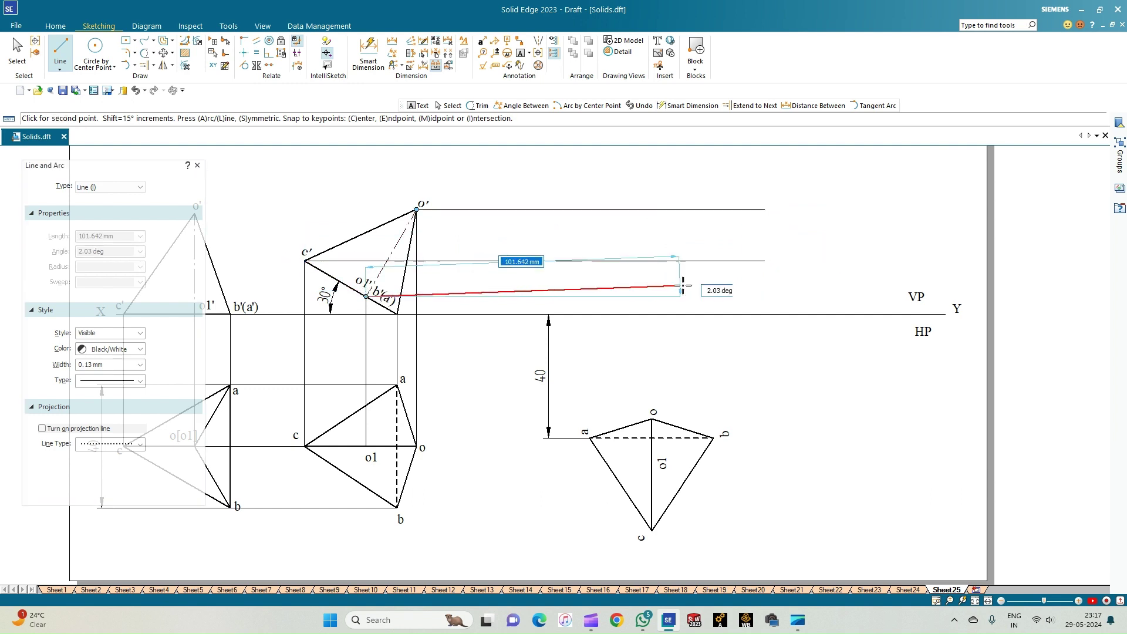
pyautogui.click(764, 297)
pyautogui.rightClick(786, 282)
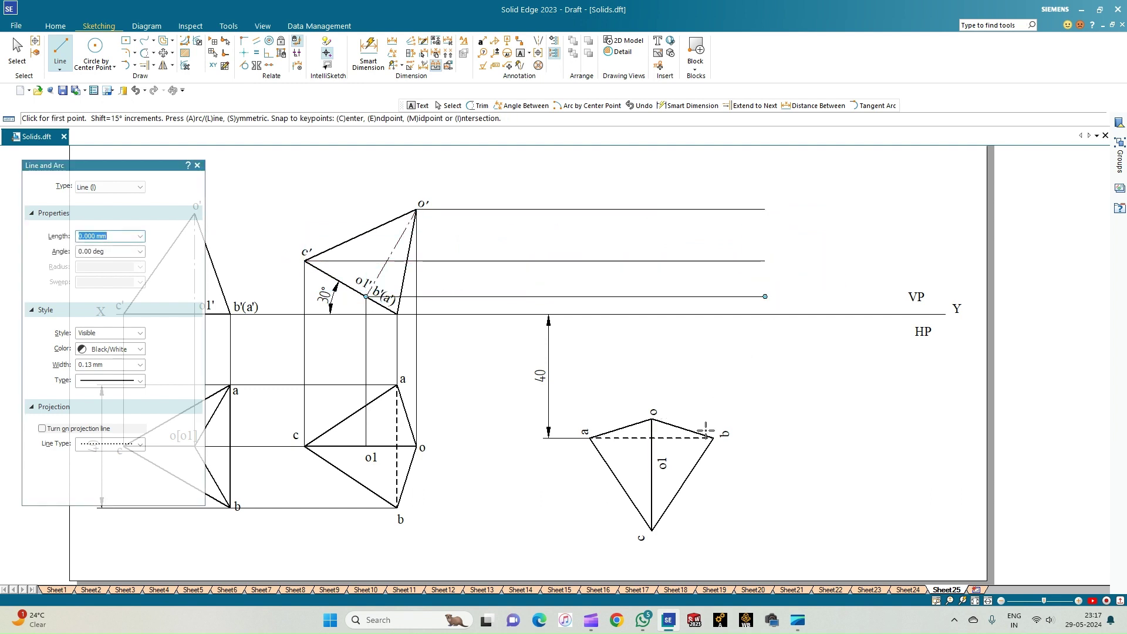
# - Draw vertical projectors from a and b of the rotated top view to the XY line, and from o to the o' projector
pyautogui.click(589, 437)
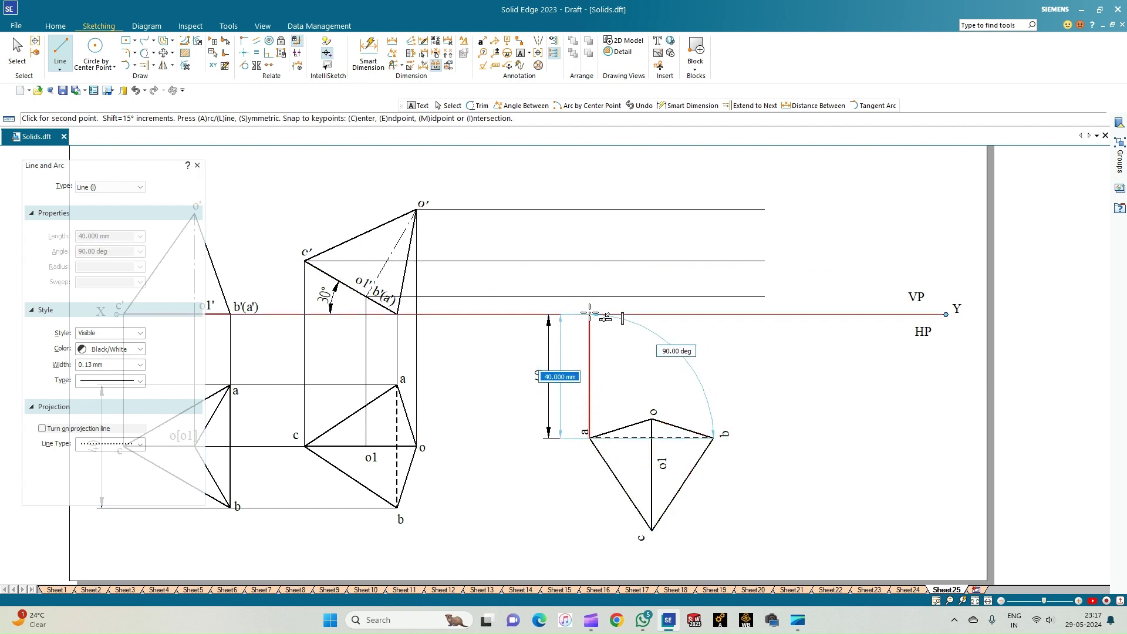
pyautogui.click(590, 314)
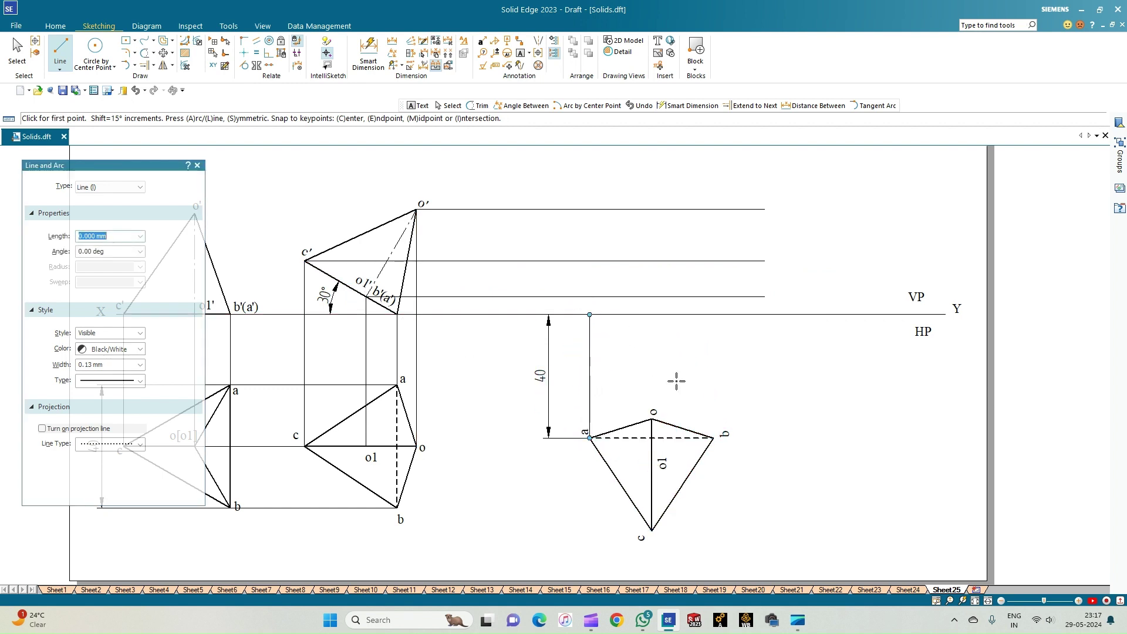
pyautogui.click(713, 438)
pyautogui.click(713, 315)
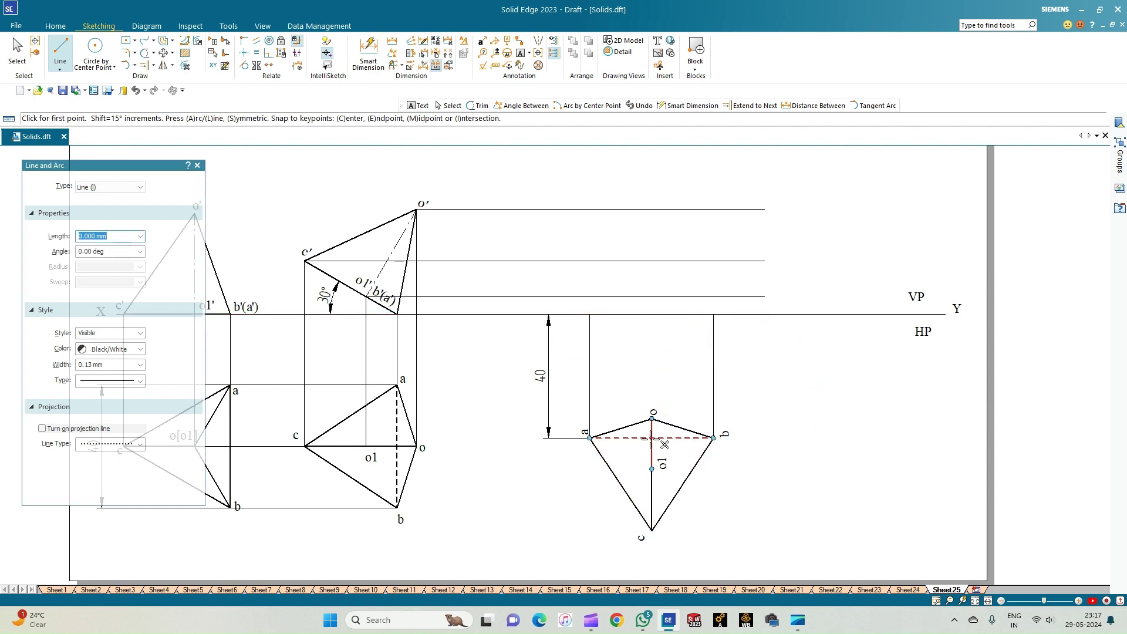
pyautogui.click(651, 419)
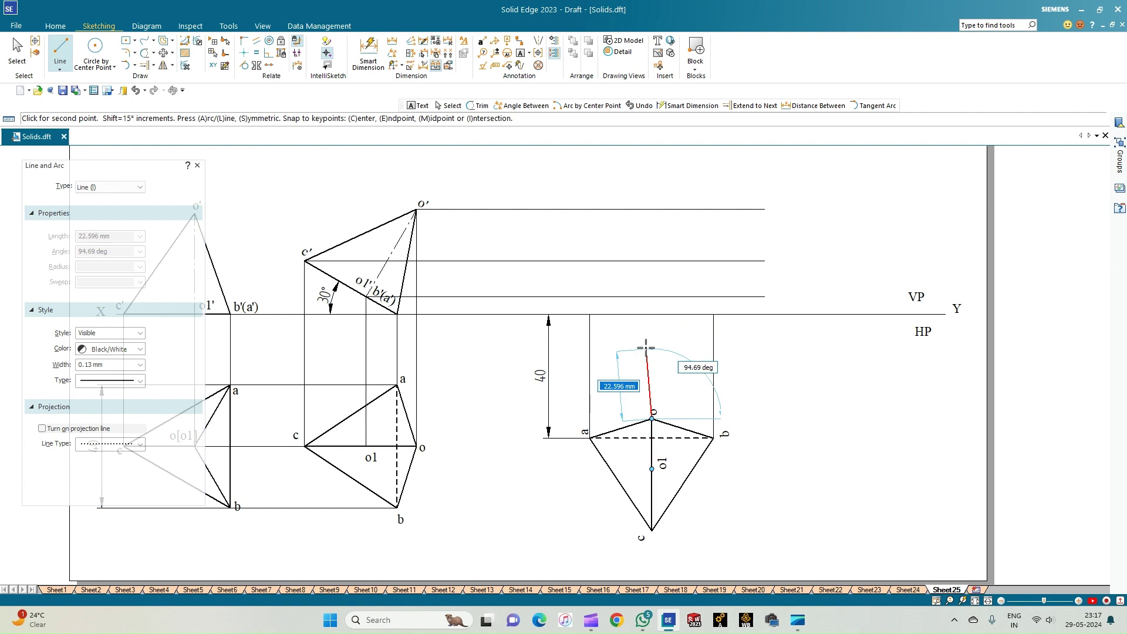
pyautogui.click(651, 210)
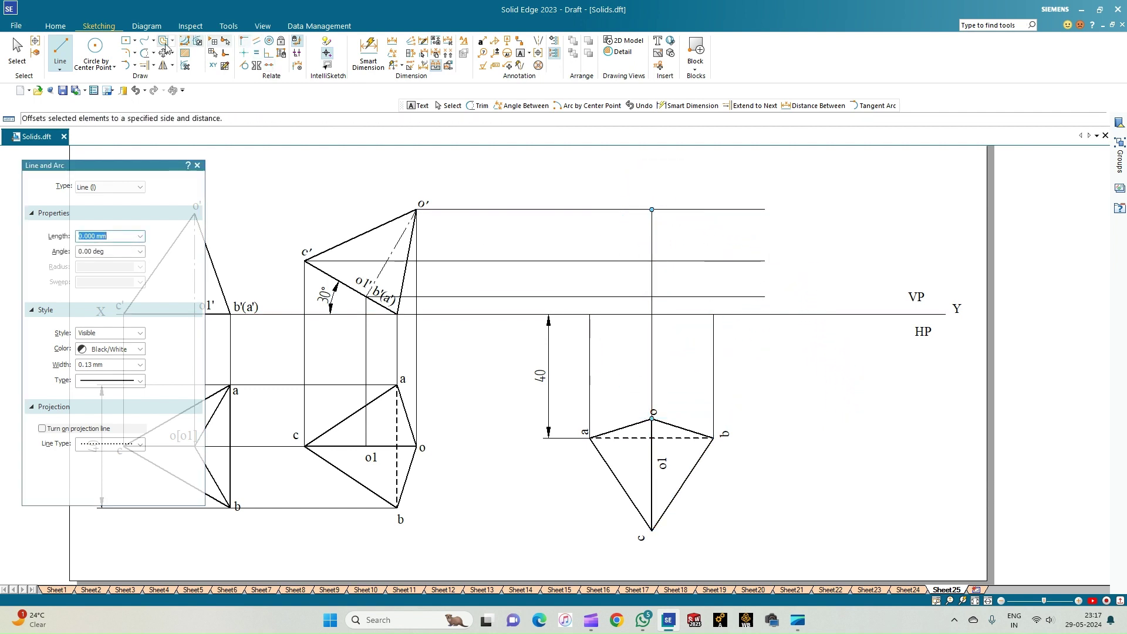
# - Trim the three horizontal projectors where they extend beyond the vertical projector from o
pyautogui.click(144, 52)
pyautogui.click(704, 209)
pyautogui.click(704, 260)
pyautogui.click(704, 296)
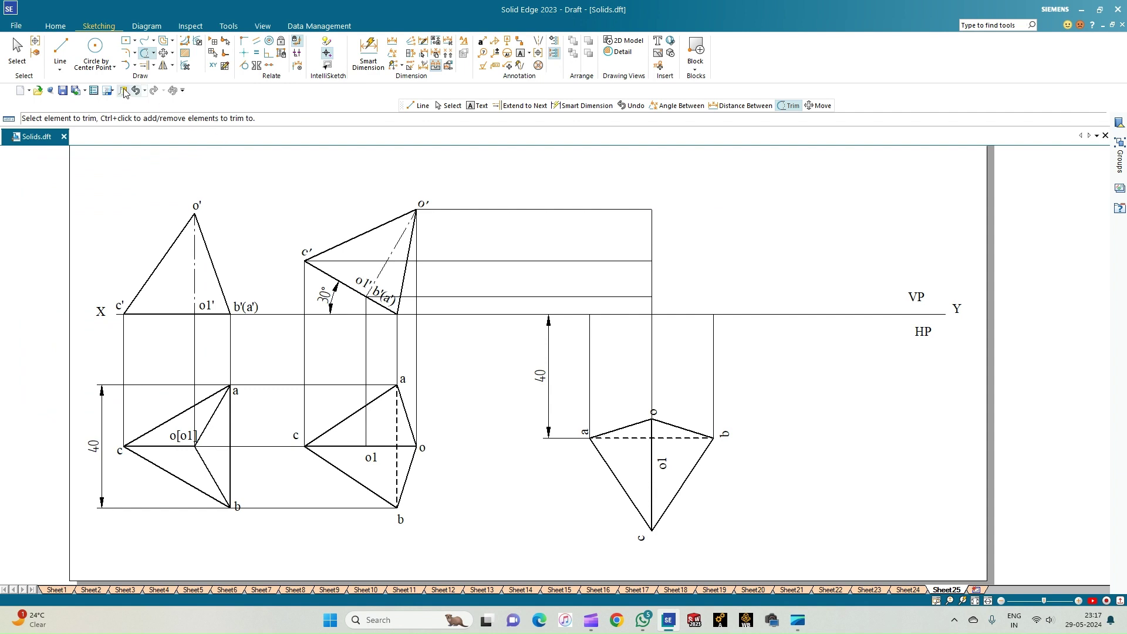
# - Draw the outer triangle of the final front view with 0.50 mm lines: base edge a'b' on XY and edges from both ends to o'
pyautogui.click(60, 47)
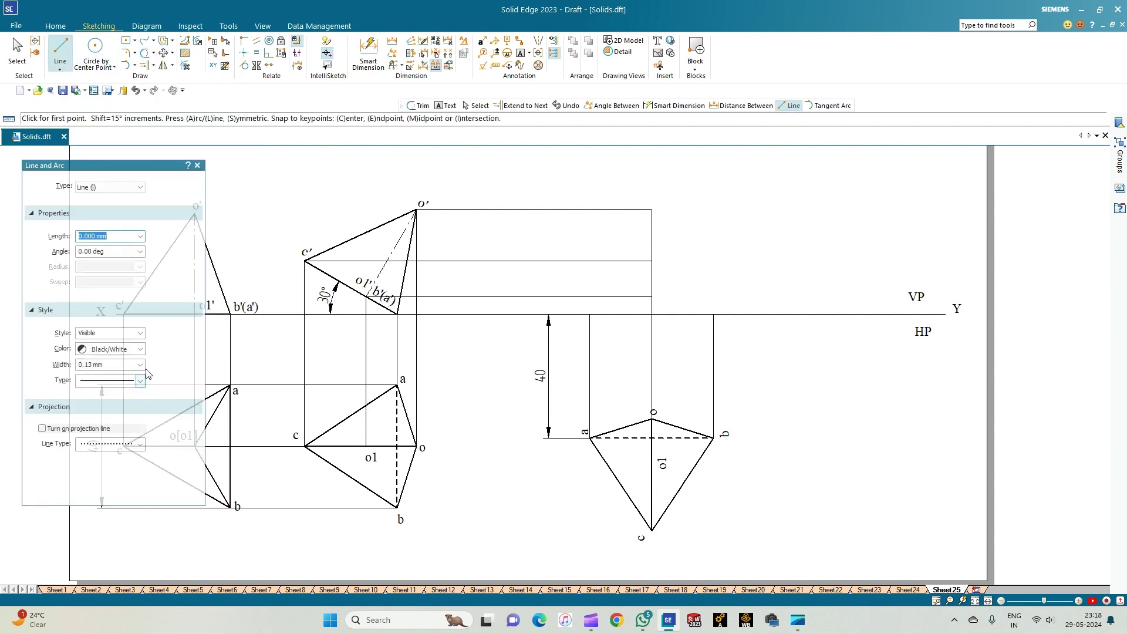
pyautogui.click(139, 364)
pyautogui.click(99, 406)
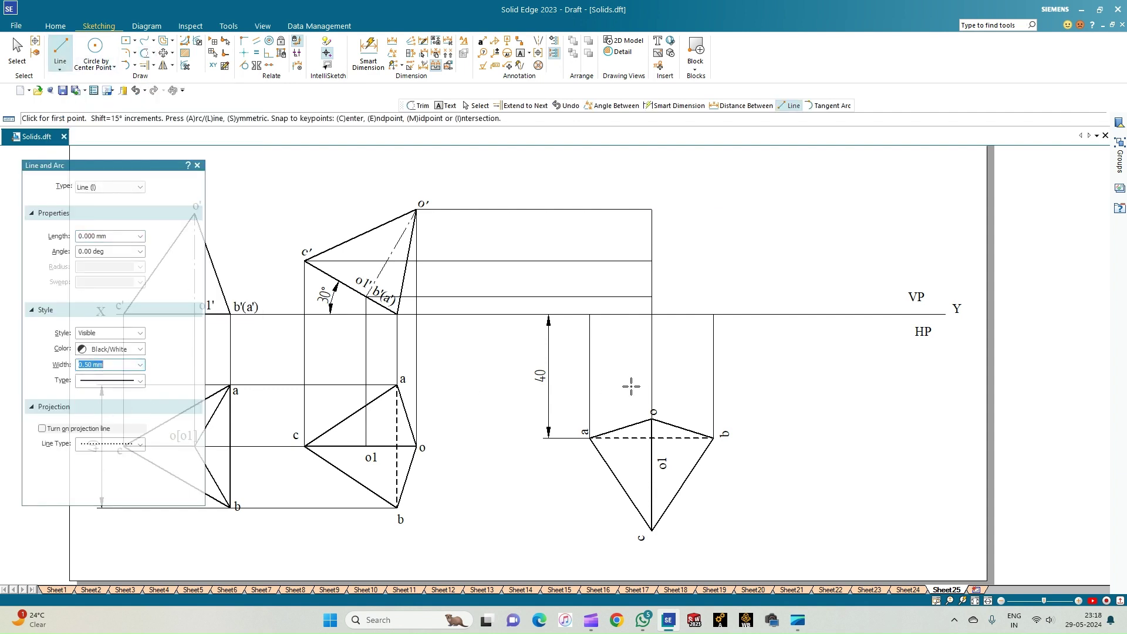
pyautogui.click(590, 314)
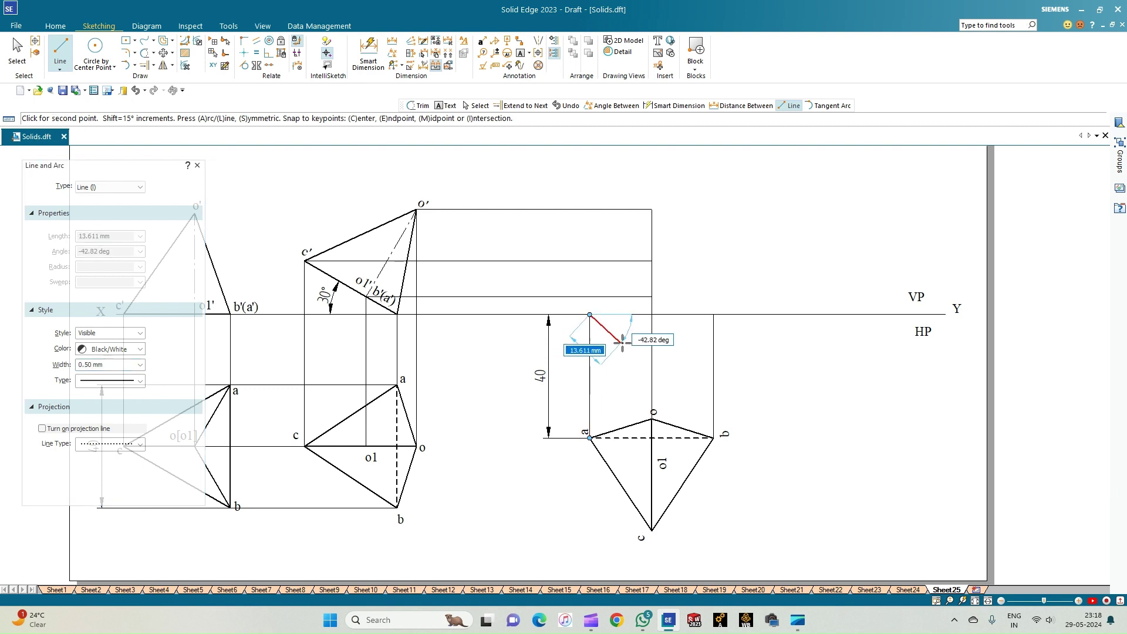
pyautogui.click(651, 314)
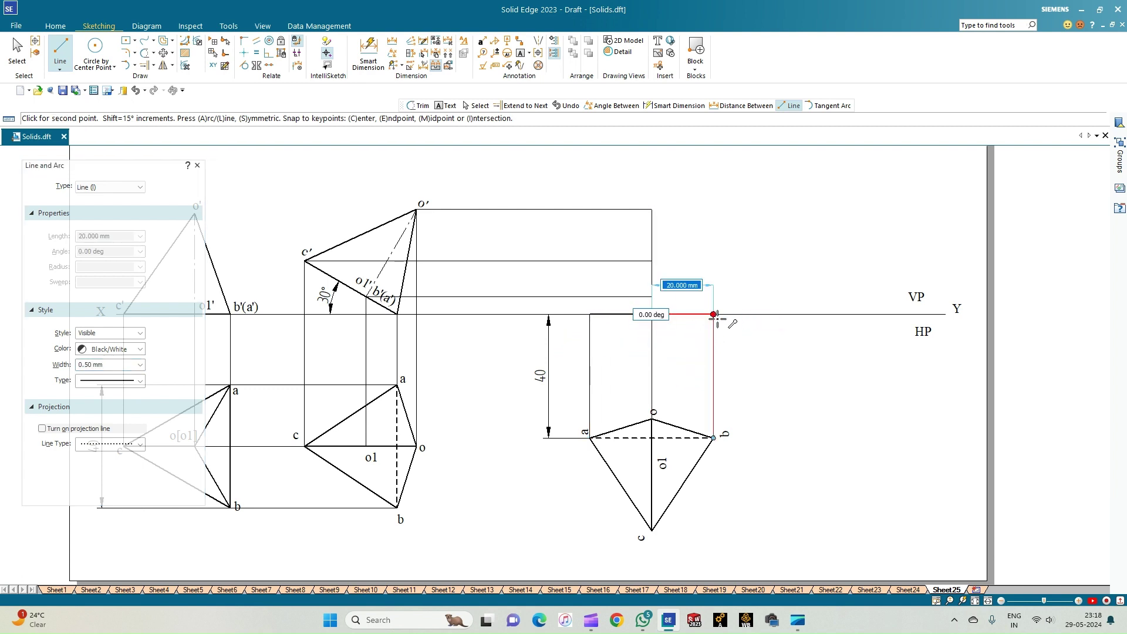
pyautogui.click(712, 315)
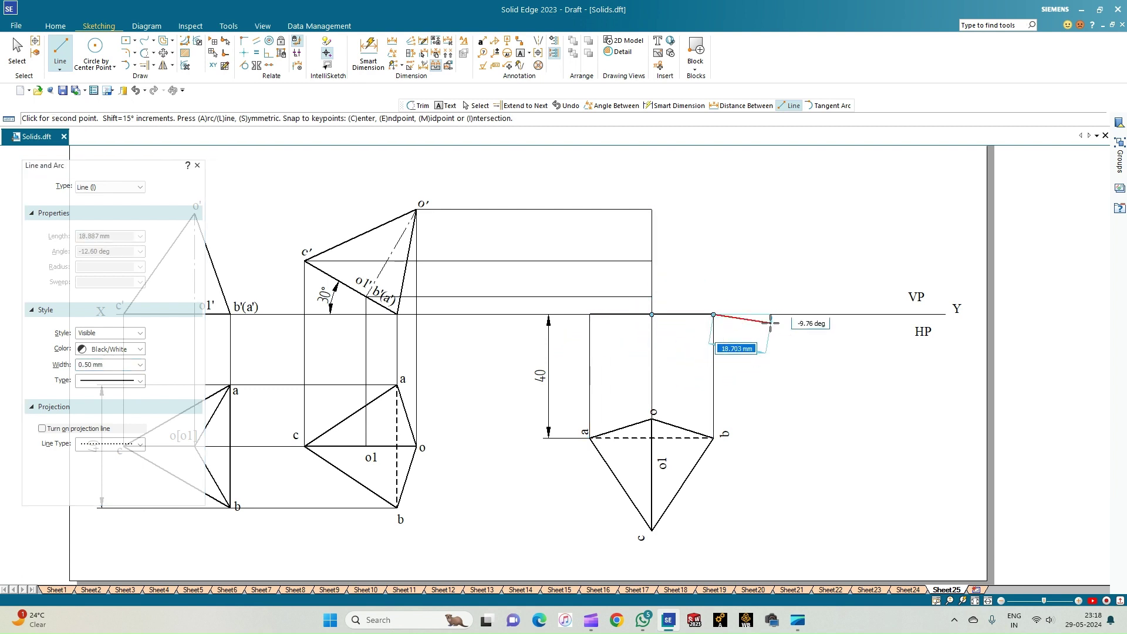
pyautogui.click(652, 209)
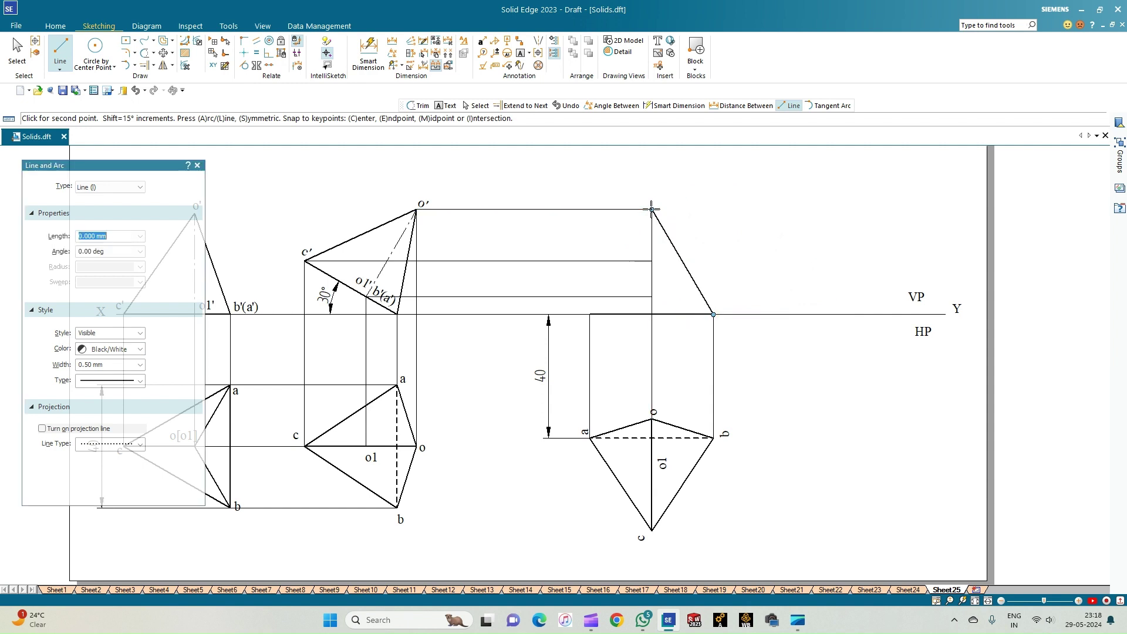
pyautogui.click(589, 314)
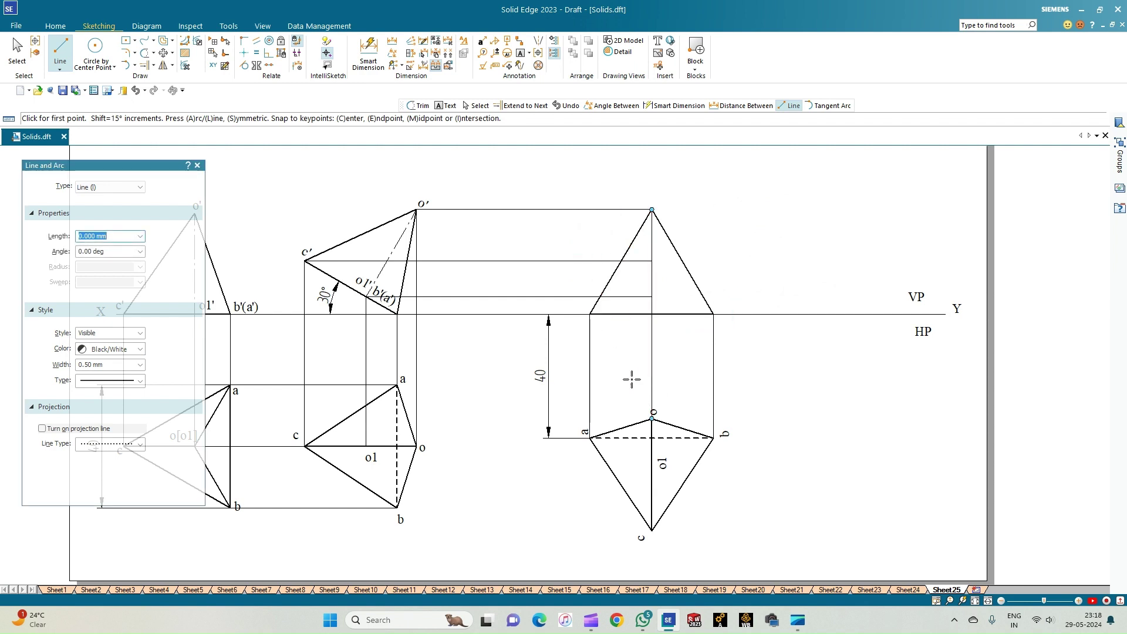
# - Draw the inner edges of the final front view, joining c' to a', b' and the apex o'
pyautogui.click(589, 315)
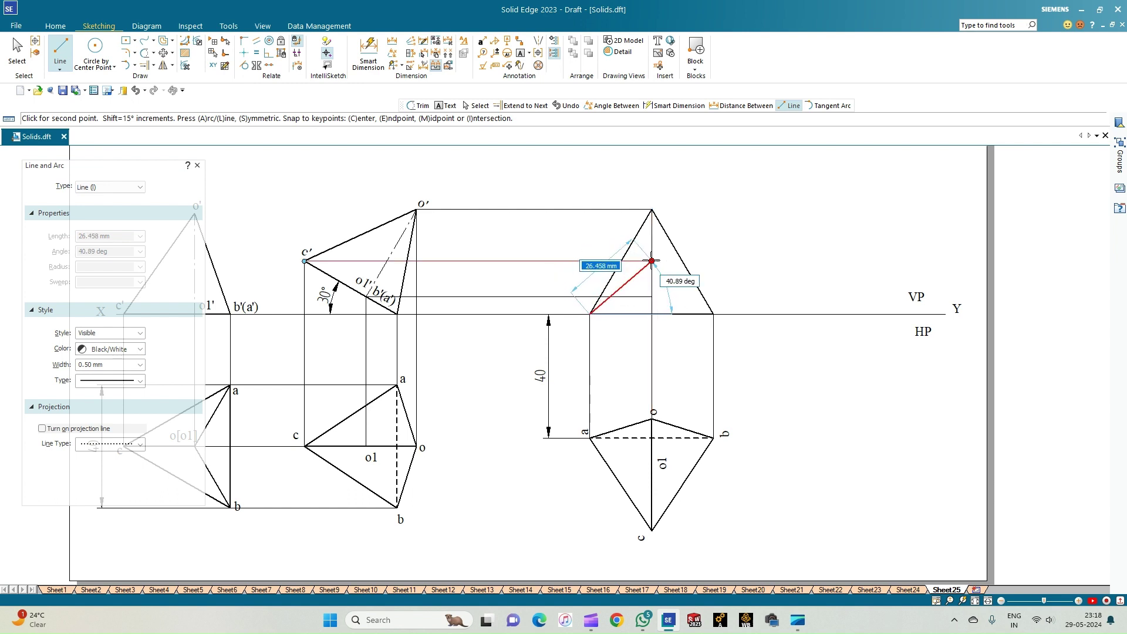
pyautogui.click(652, 260)
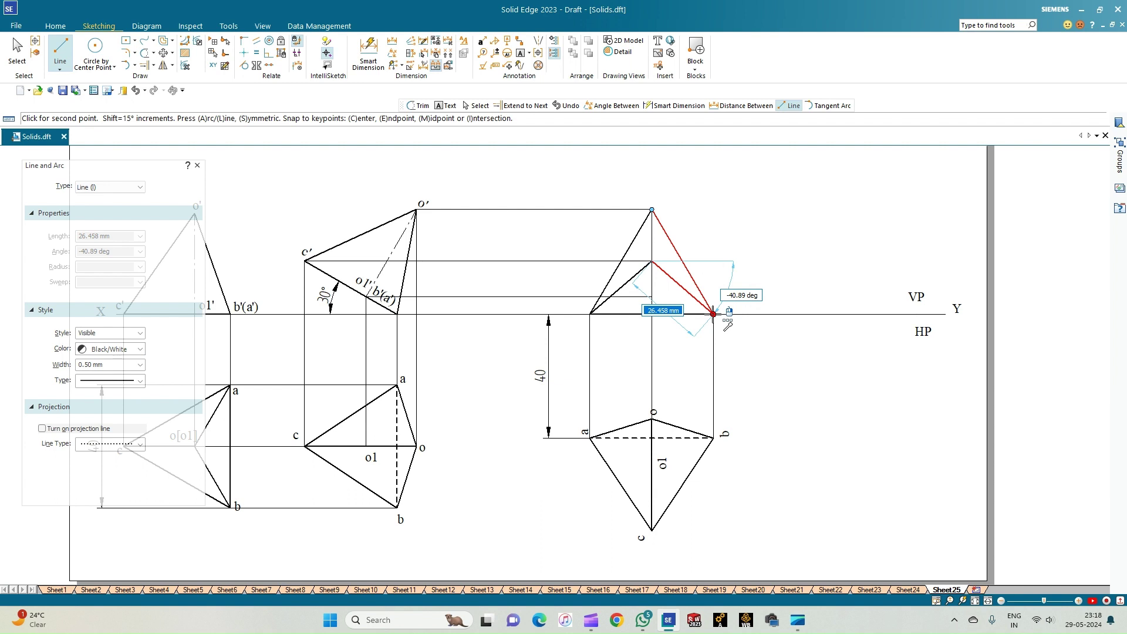
pyautogui.click(713, 315)
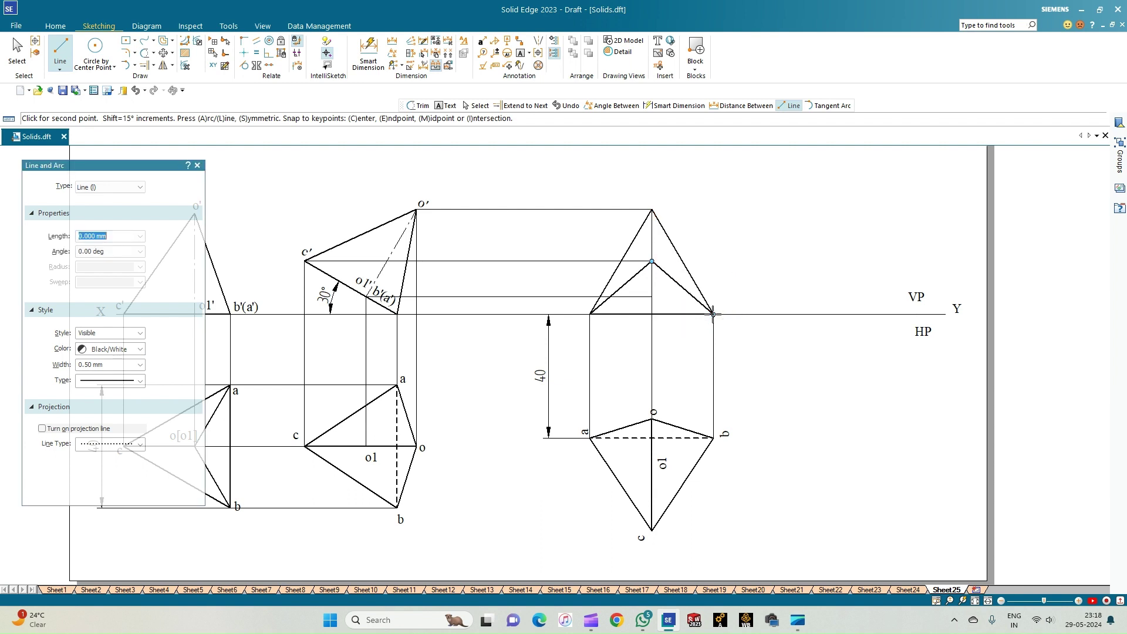
pyautogui.rightClick(724, 264)
pyautogui.click(651, 210)
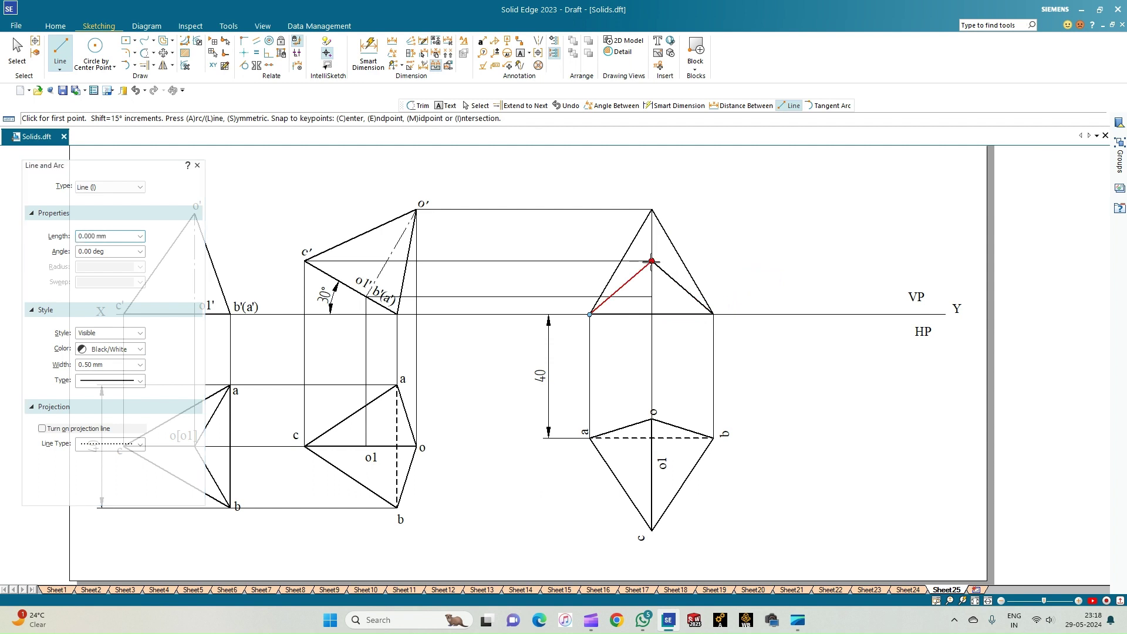
pyautogui.rightClick(728, 251)
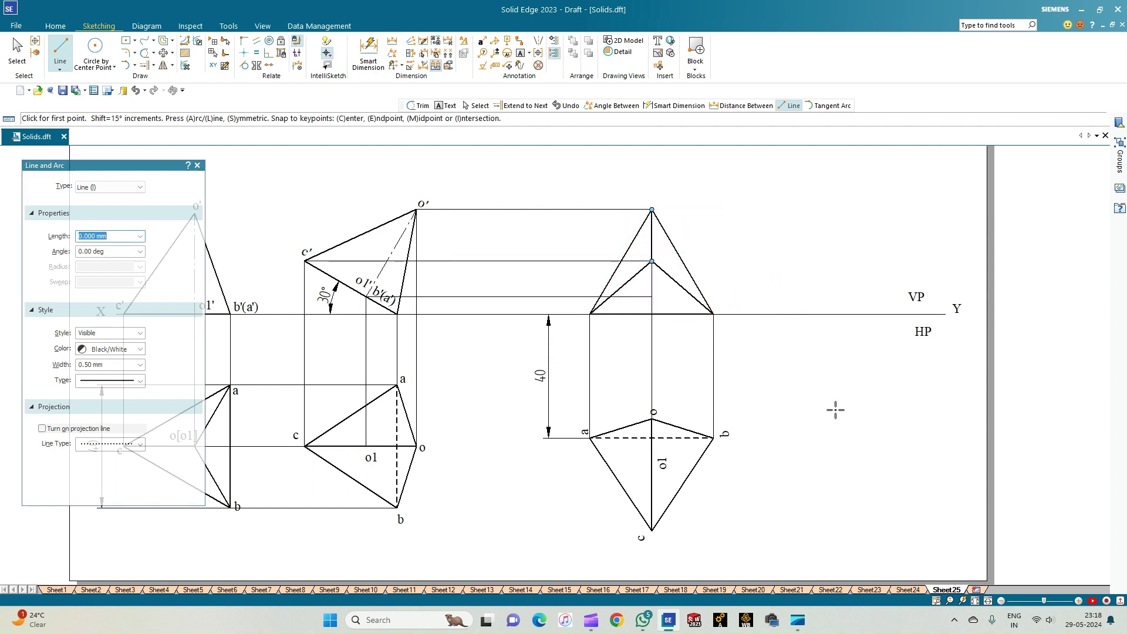
# - Label the points of the final front view o', c', b', a' and o1'
pyautogui.click(520, 55)
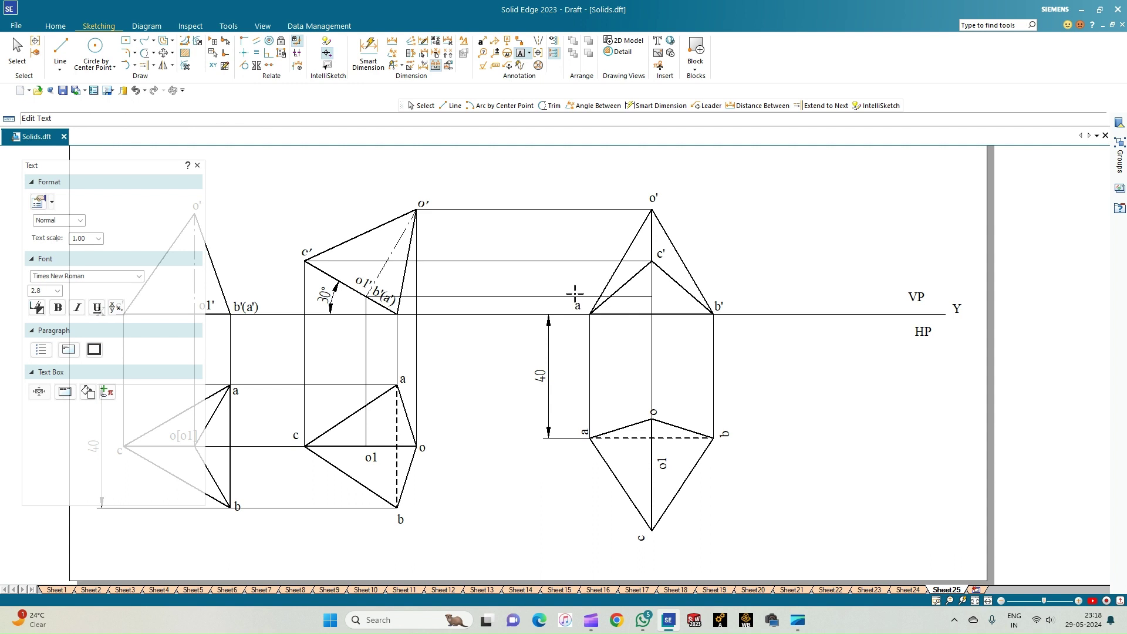
pyautogui.write("' b")
pyautogui.write("'(a")
pyautogui.write("'")
pyautogui.click(651, 297)
# - Start the Leader command and set the leader colour to Black/White in its properties
pyautogui.click(507, 65)
pyautogui.click(36, 262)
pyautogui.click(622, 228)
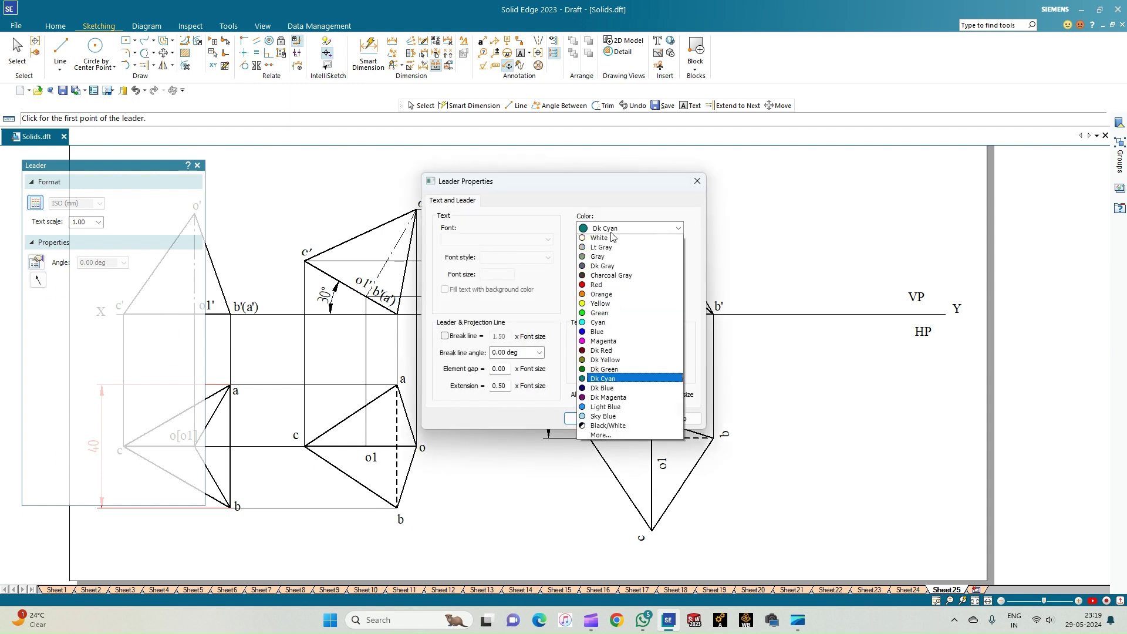
pyautogui.click(584, 449)
pyautogui.click(584, 418)
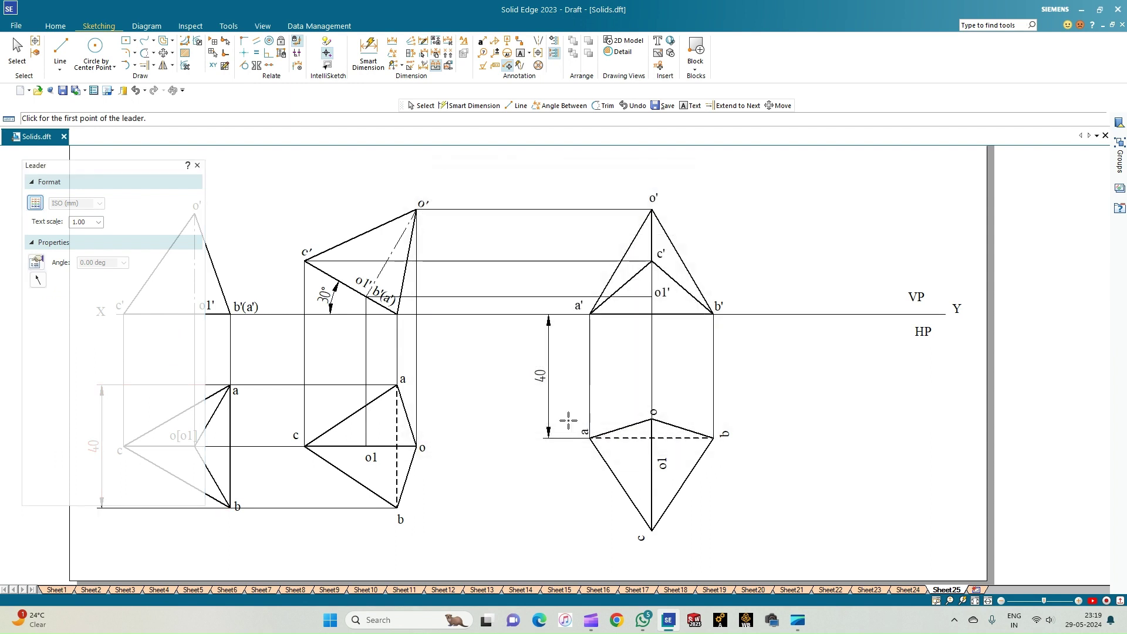
# - Place arrowheads pointing toward the final front view on the horizontal projectors from o', c' and o1'
pyautogui.click(561, 209)
pyautogui.click(527, 209)
pyautogui.click(560, 261)
pyautogui.click(506, 261)
pyautogui.click(524, 296)
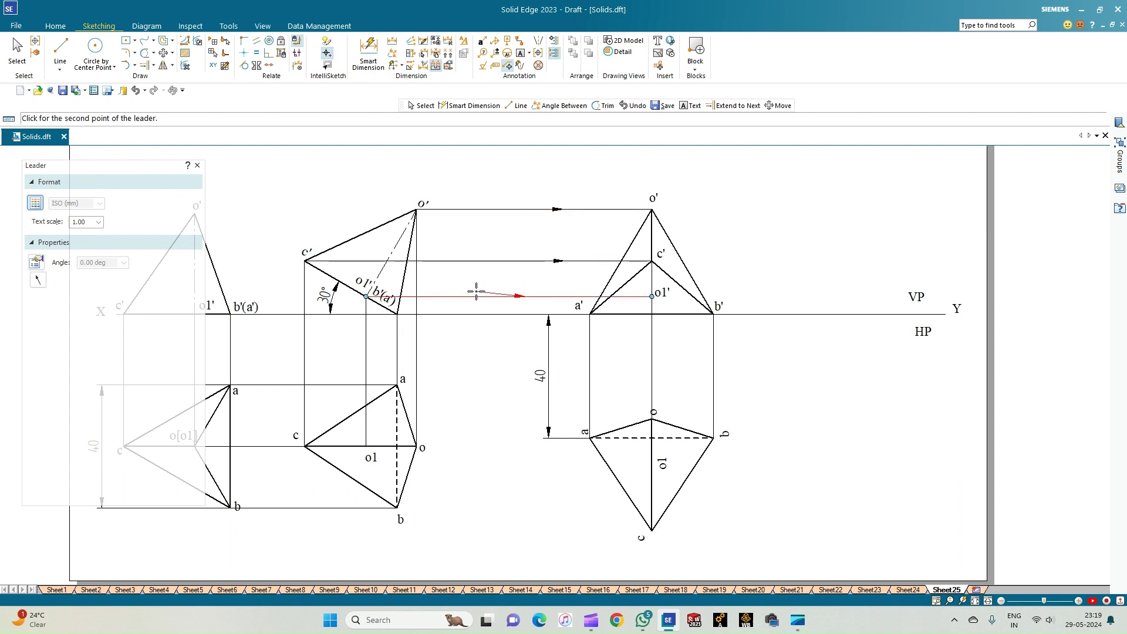
pyautogui.click(487, 297)
# - Place upward arrowheads on the vertical projectors from a, o and b of the rotated top view
pyautogui.click(588, 342)
pyautogui.click(588, 388)
pyautogui.click(652, 342)
pyautogui.click(654, 380)
pyautogui.click(714, 337)
pyautogui.press('Escape')
pyautogui.click(713, 340)
pyautogui.click(714, 383)
# - Place downward arrowheads on the four vertical projectors between the tilted front view and its top view
pyautogui.click(304, 355)
pyautogui.click(324, 339)
pyautogui.click(366, 356)
pyautogui.click(378, 331)
pyautogui.click(397, 341)
pyautogui.click(399, 333)
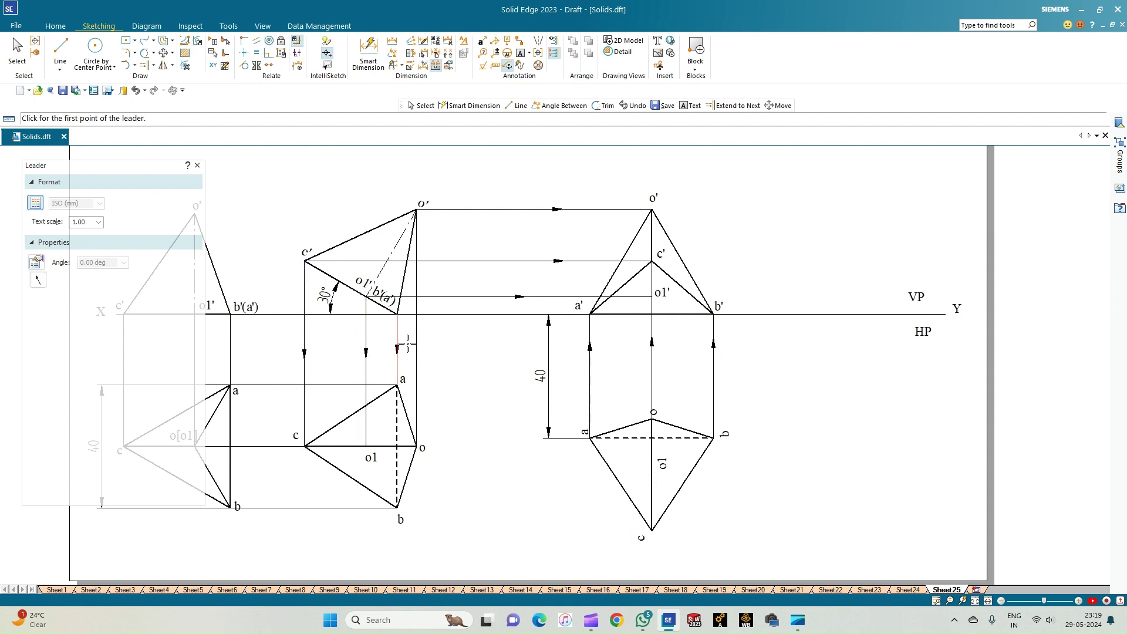
pyautogui.click(416, 352)
pyautogui.click(407, 329)
# - Place arrowheads pointing toward the second top view on the horizontal projectors from a, o and b of the first top view
pyautogui.click(279, 384)
pyautogui.click(276, 413)
pyautogui.click(278, 444)
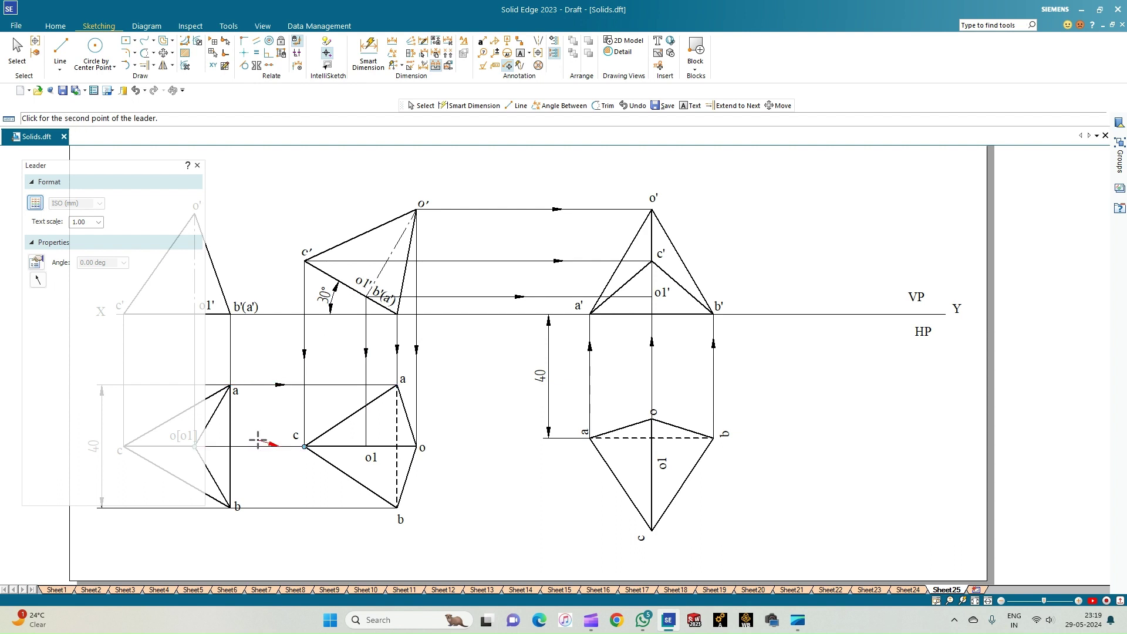
pyautogui.click(259, 446)
pyautogui.click(325, 507)
pyautogui.click(353, 513)
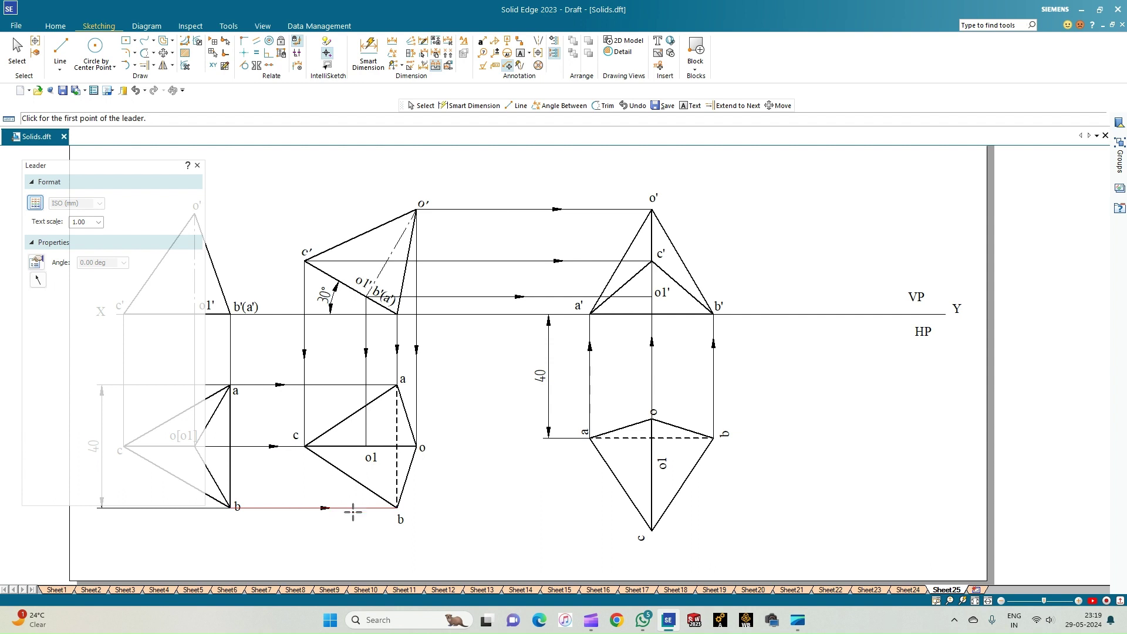
pyautogui.click(975, 600)
pyautogui.scroll(2, 521, 512)
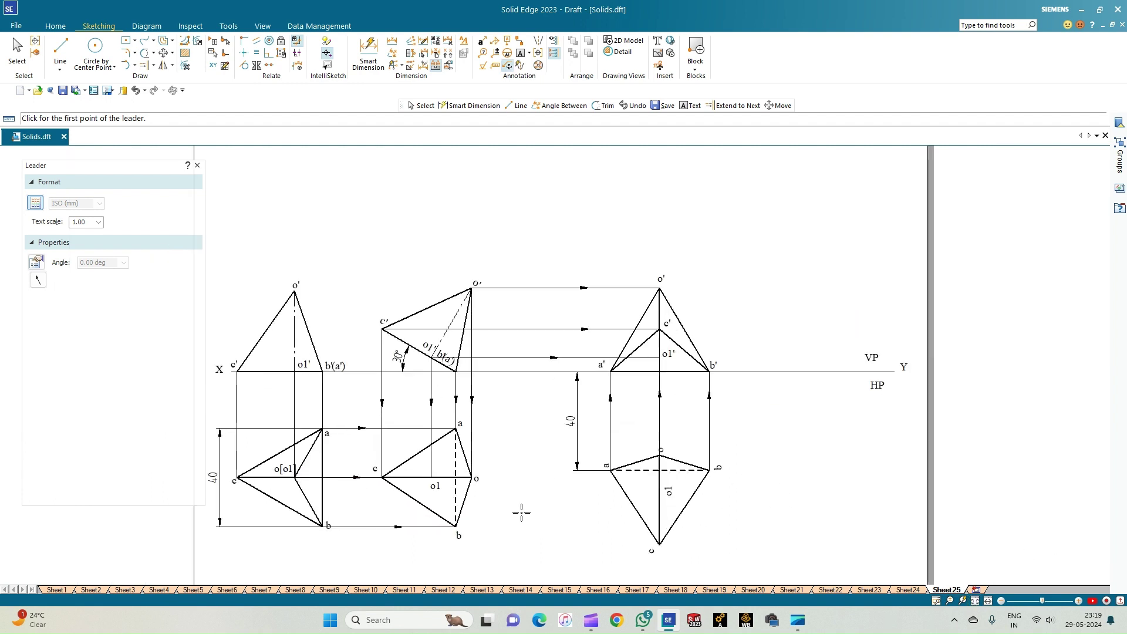
pyautogui.scroll(-1, 521, 512)
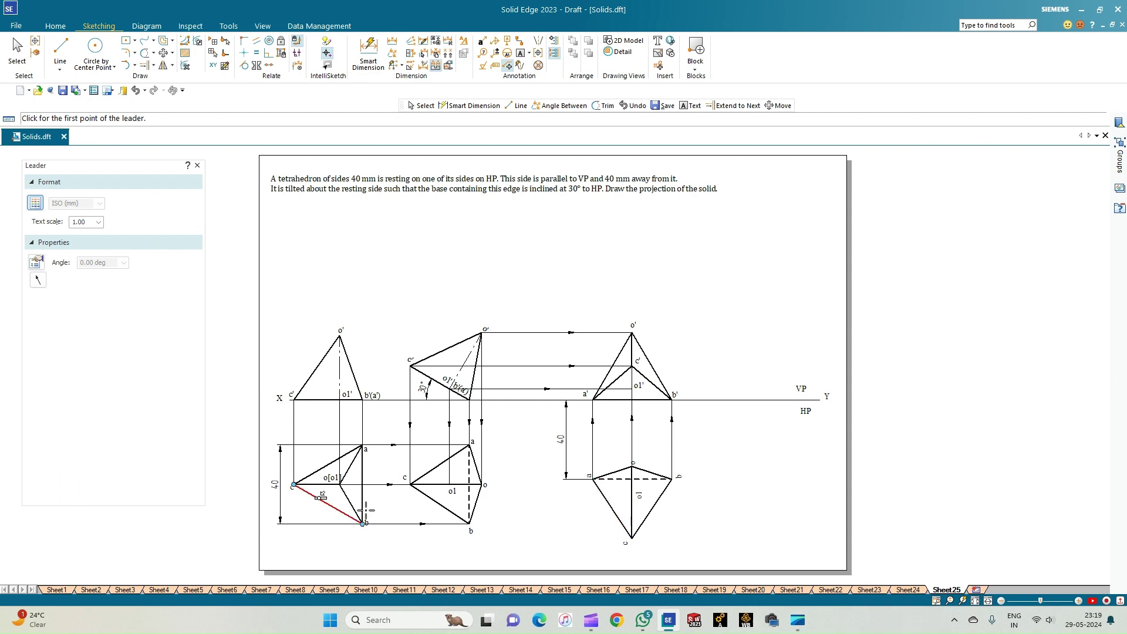
pyautogui.scroll(1, 372, 487)
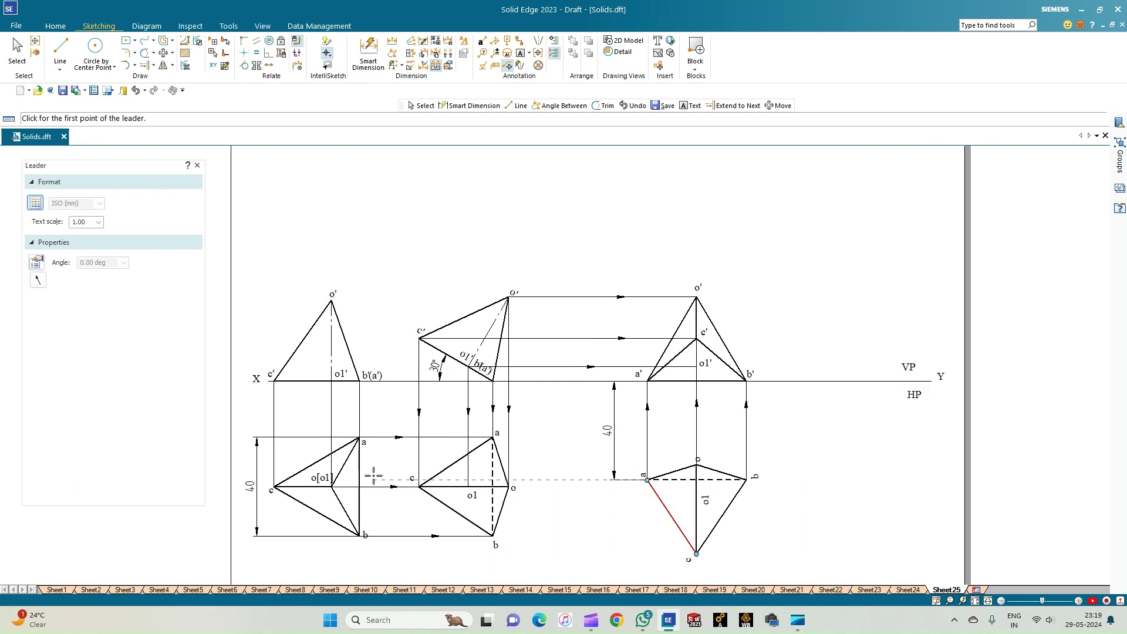